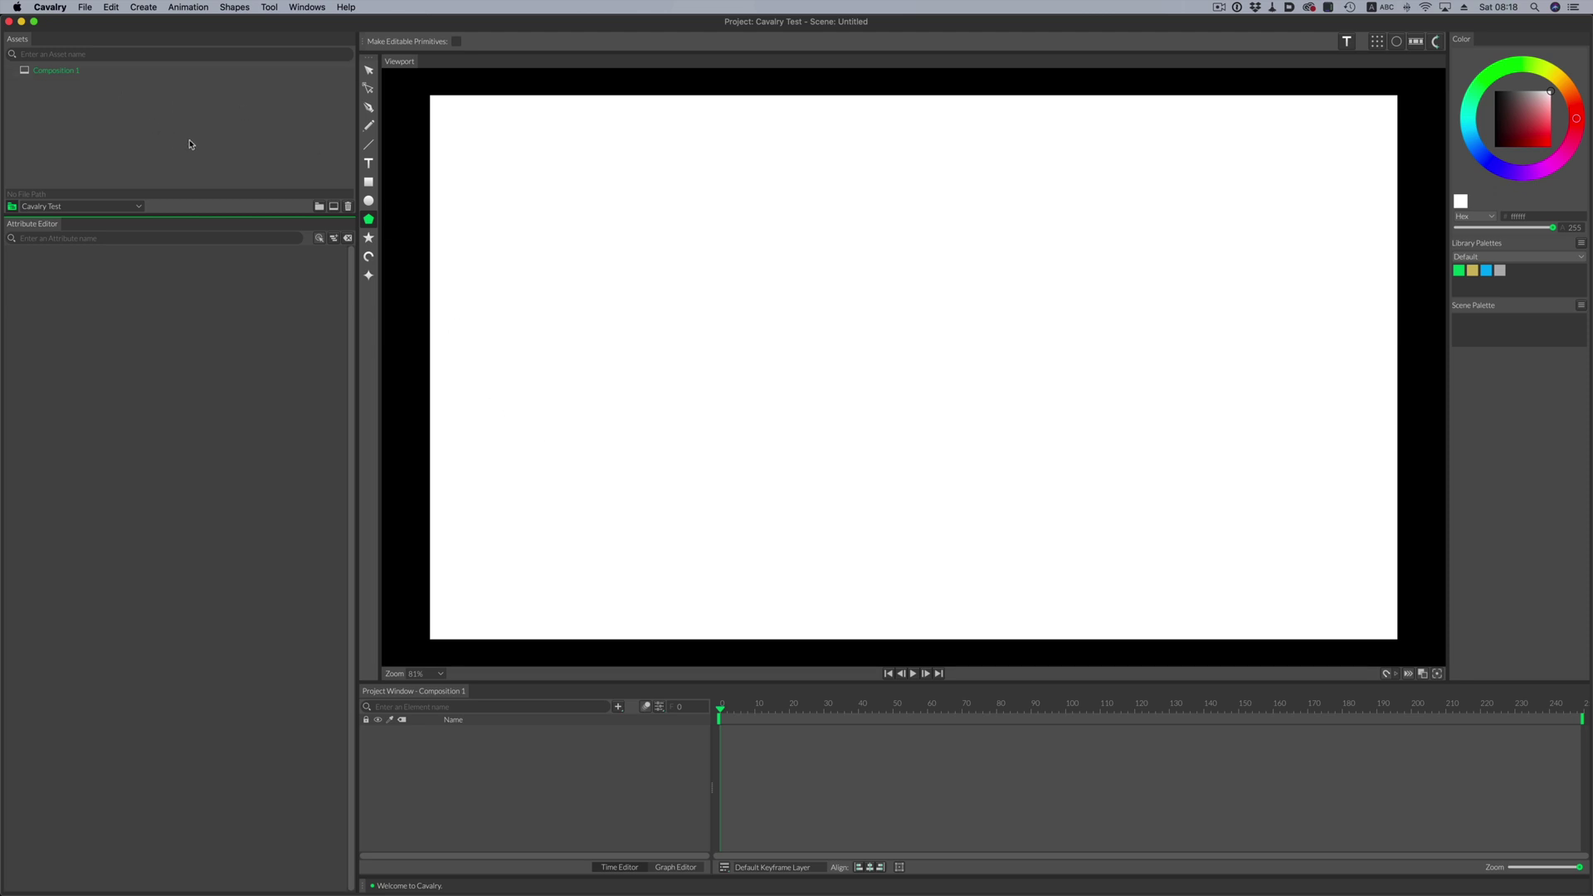
Step: Create Compositions 2–4 and a Group 1 folder, then move Compositions 3 and 4 into Group 1
left_click(336, 207)
left_click(337, 207)
left_click(337, 207)
left_click(319, 207)
mouse_move(58, 113)
left_mouse_down()
mouse_move(58, 130)
mouse_move(57, 113)
left_mouse_up()
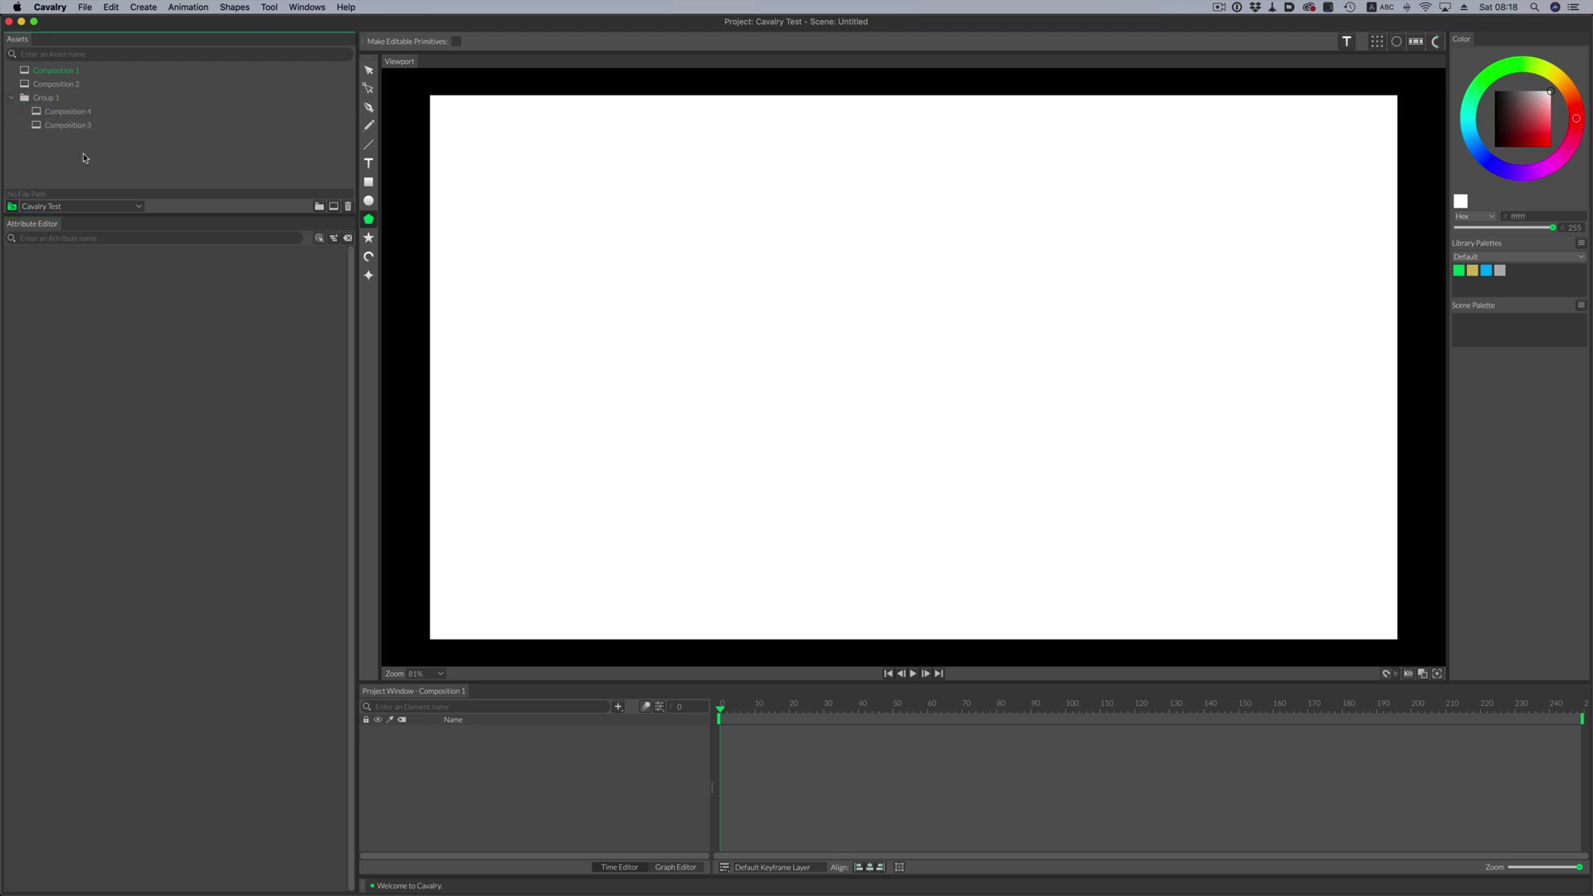
Step: Draw an ellipse at top-left, a pentagon to its right and a square below them
left_click(369, 200)
left_click_drag(509, 141, 670, 321)
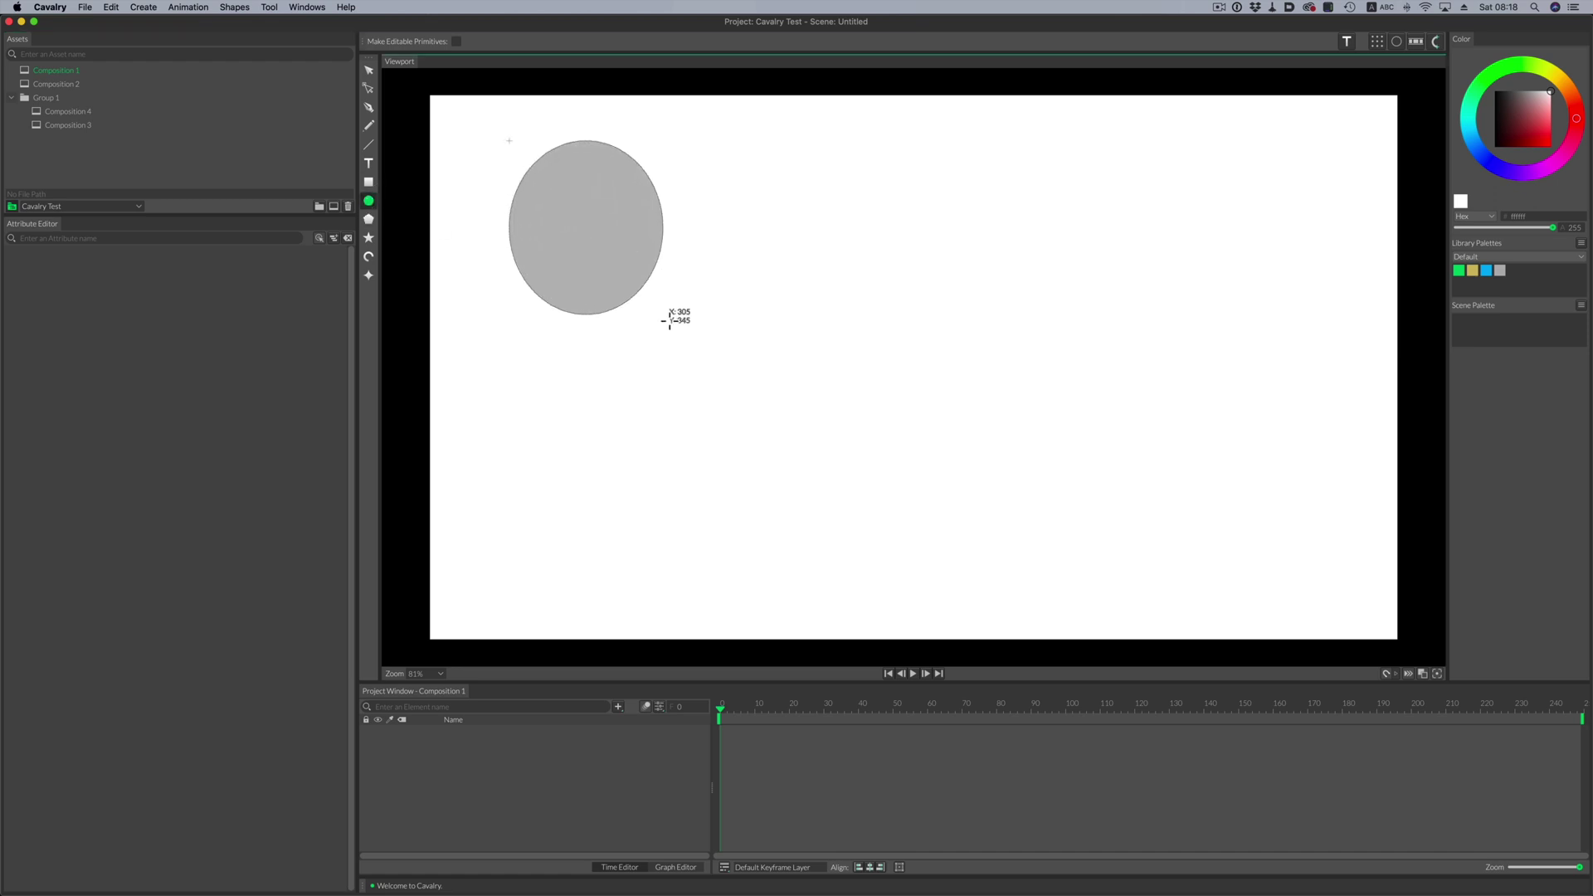
left_click(369, 219)
left_click_drag(816, 231, 975, 390)
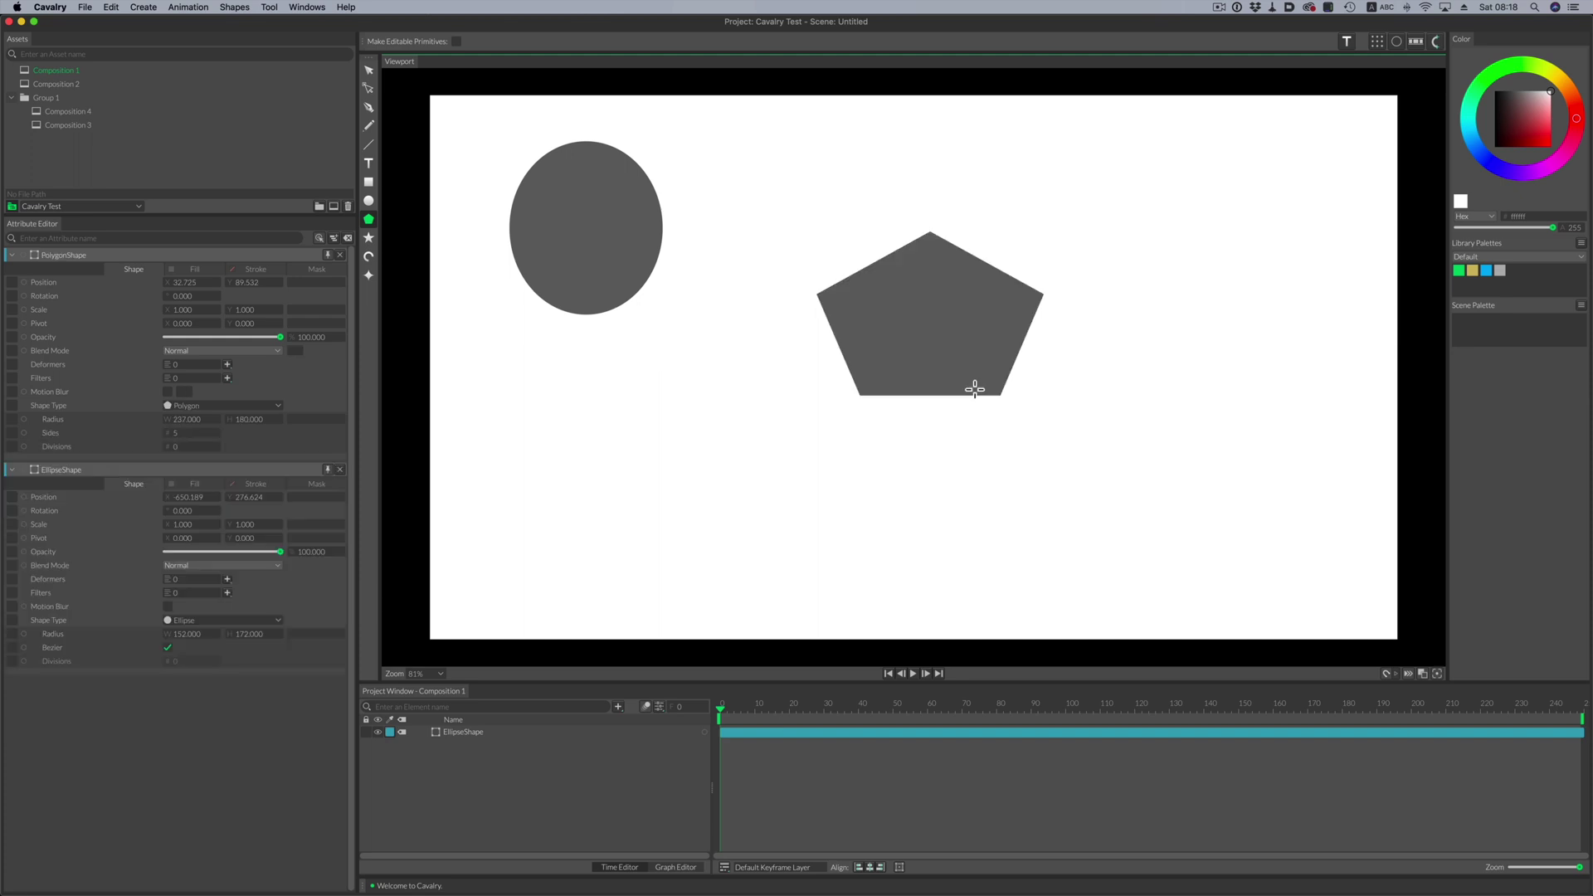
left_click(369, 183)
left_click_drag(650, 381, 812, 538)
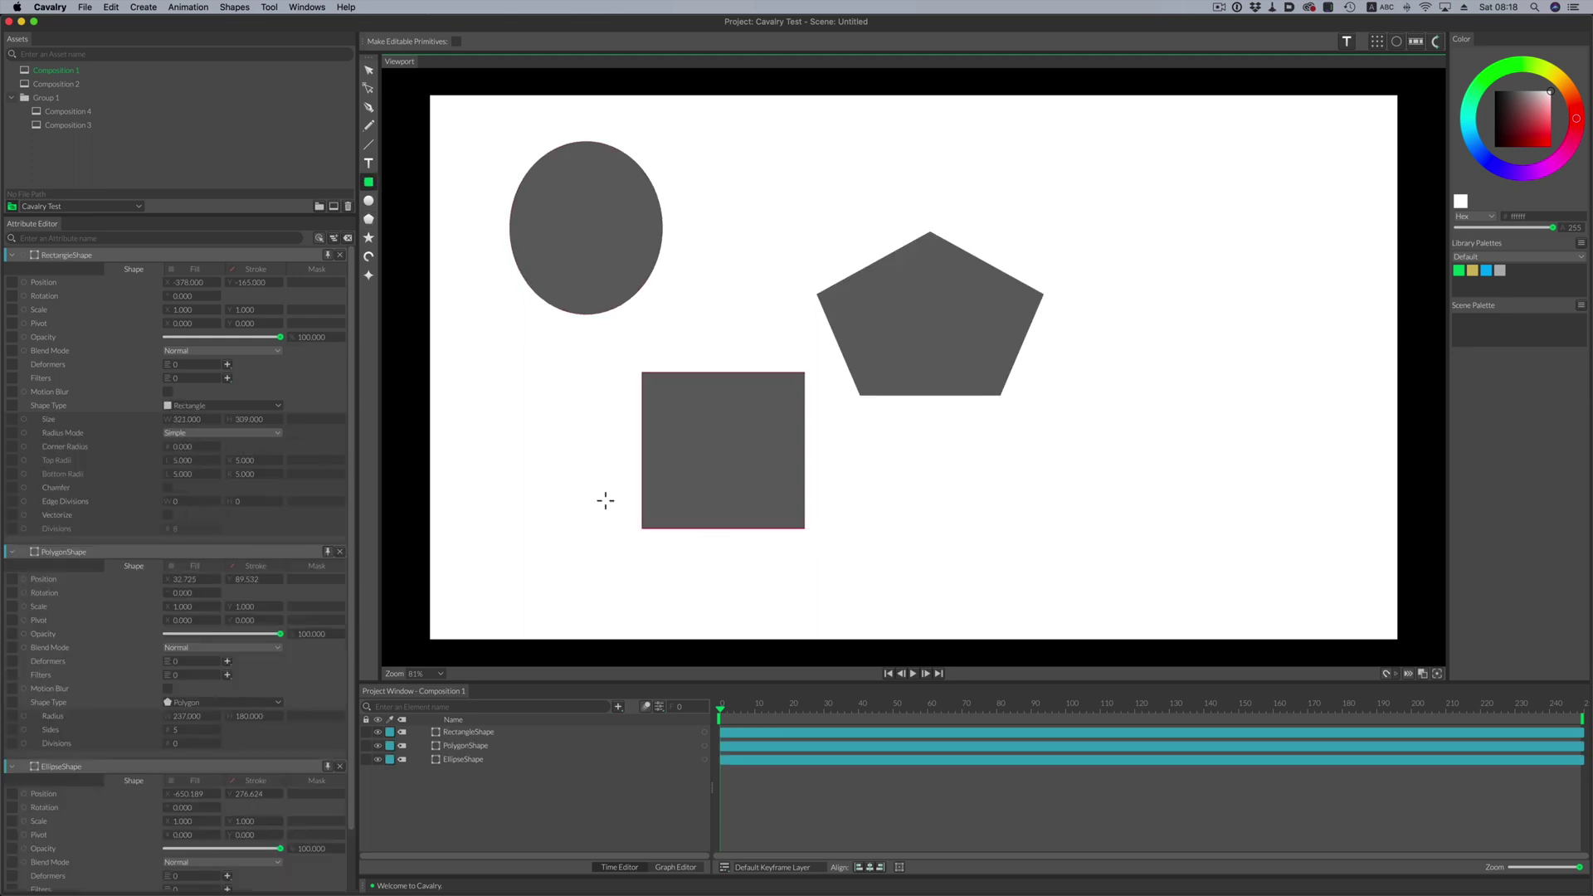
Step: Check the rectangle's Fill and Shape settings and tidy the Attribute Editor, then show all three shapes again
left_click(193, 272)
left_click(133, 269)
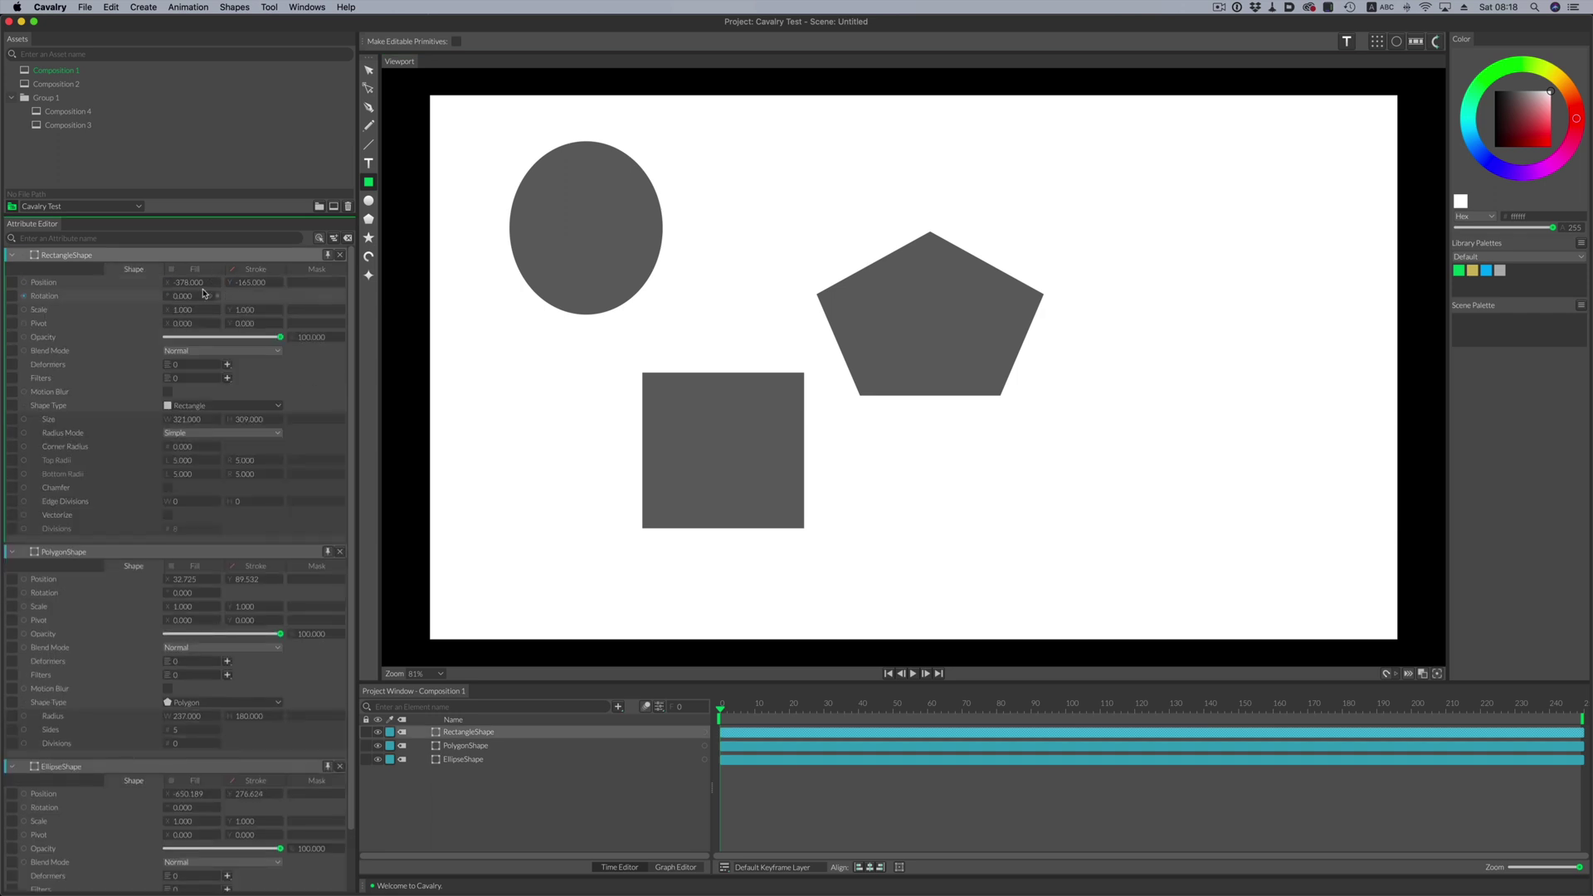
left_click(11, 257)
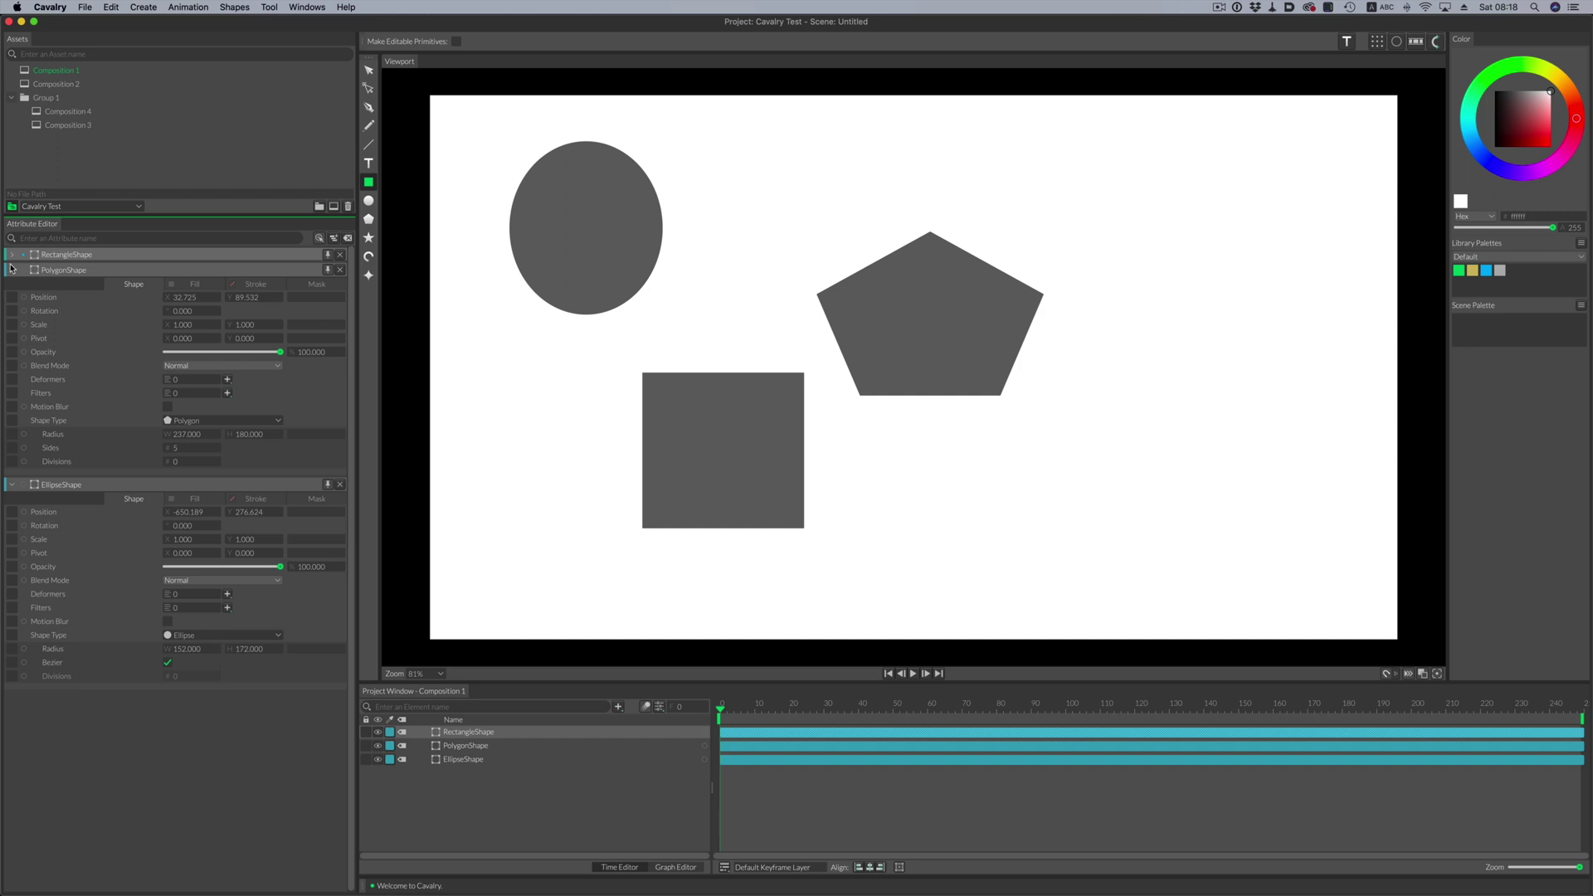
left_click(11, 272)
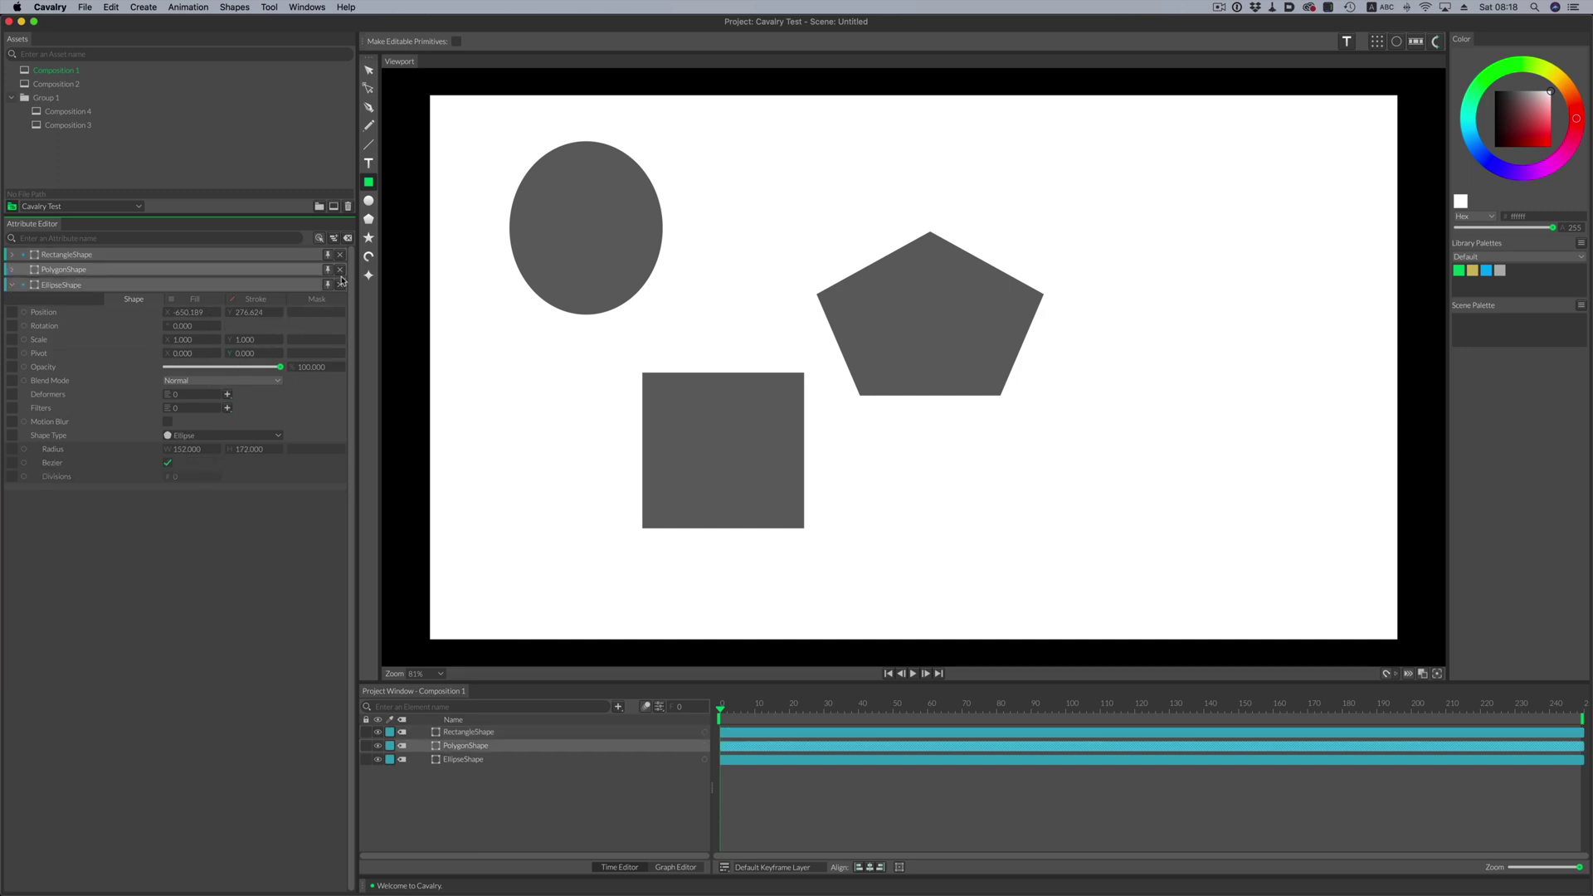
left_click(340, 270)
left_click(340, 257)
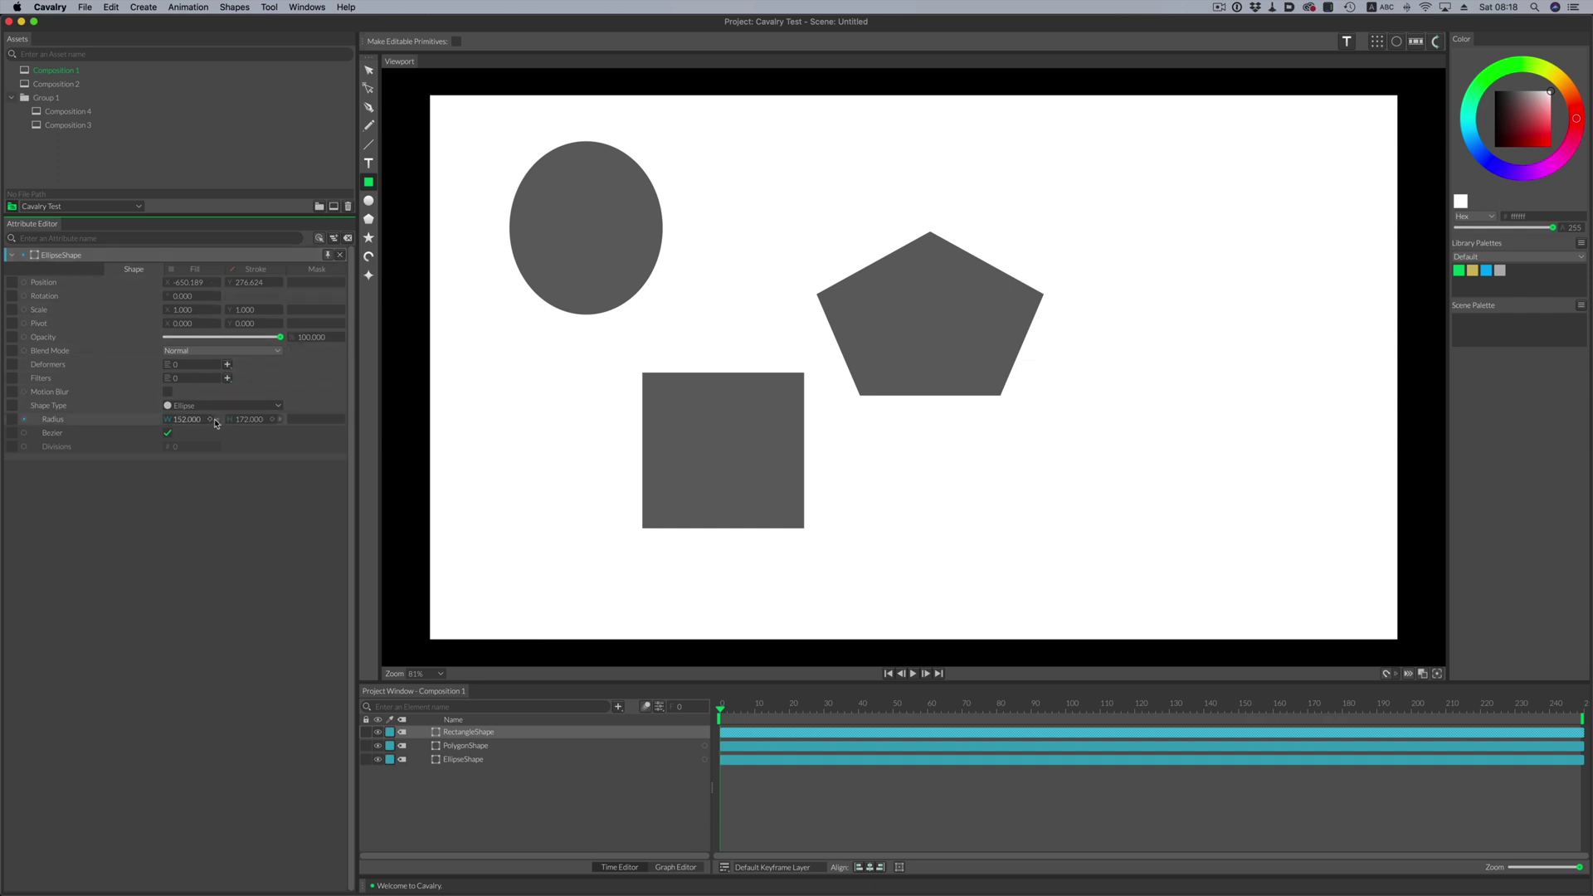
left_click(474, 749)
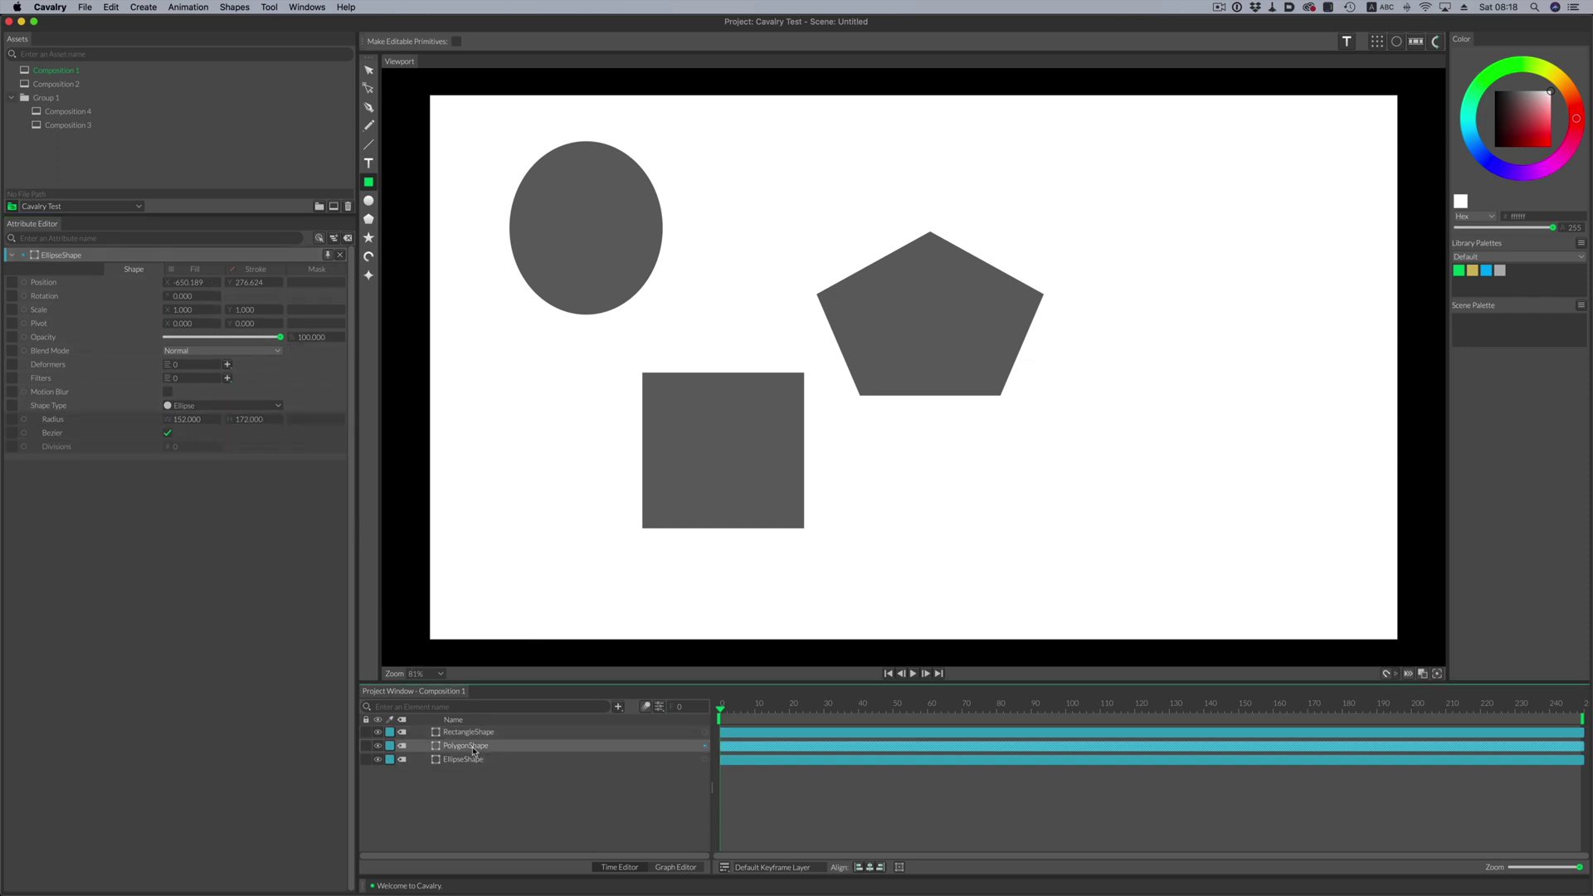
left_click(476, 734, "shift")
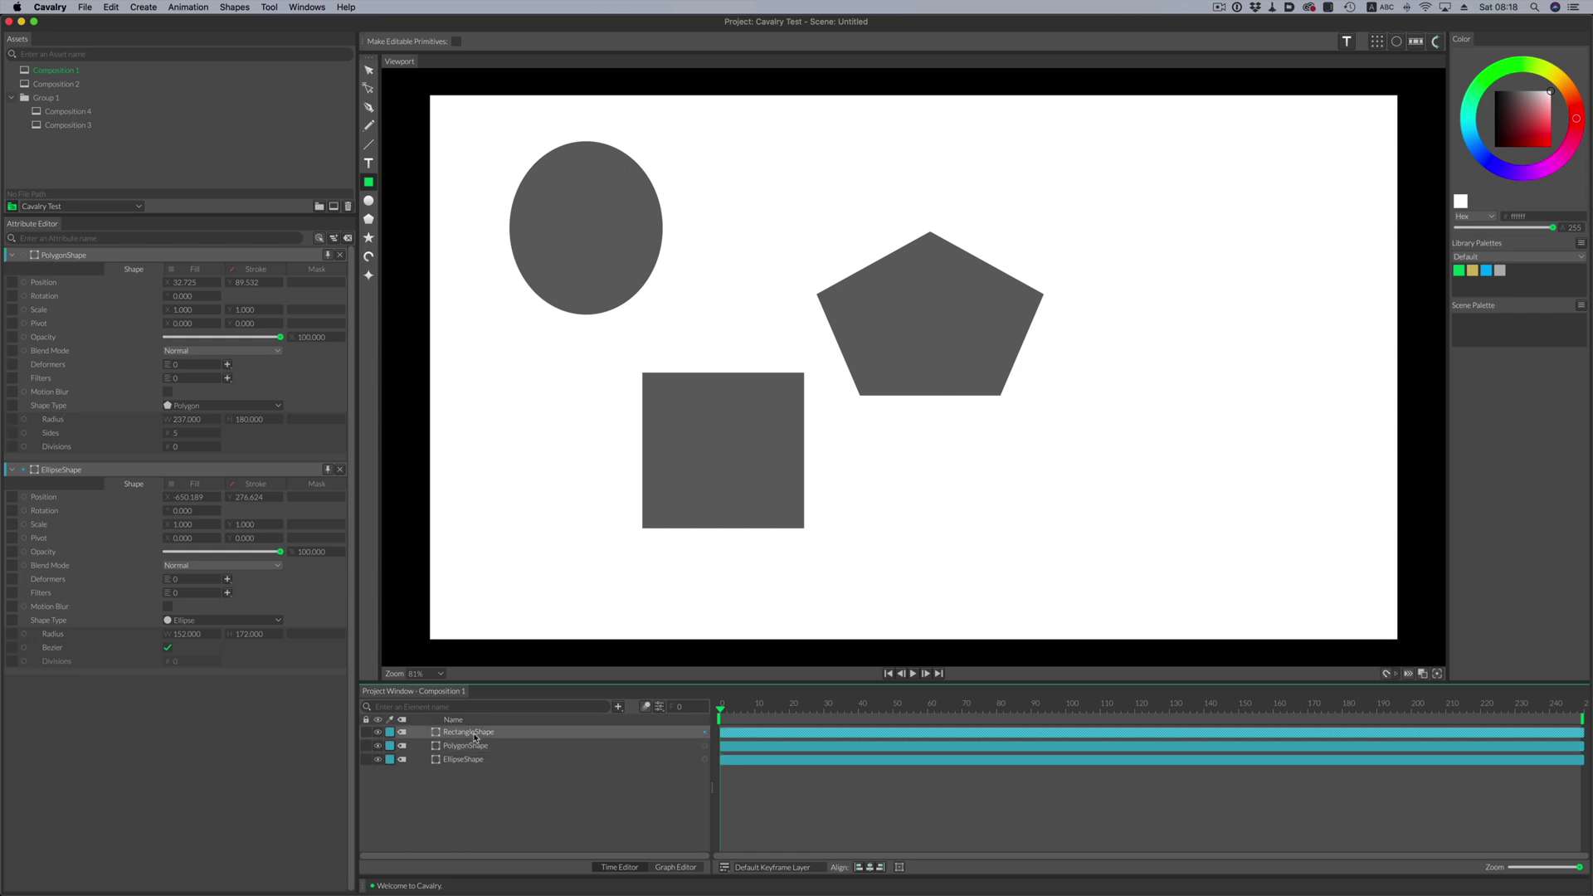
Step: Select the PolygonShape and EllipseShape layers and connect the ellipse's Scale to the pentagon's Scale
left_click(349, 239)
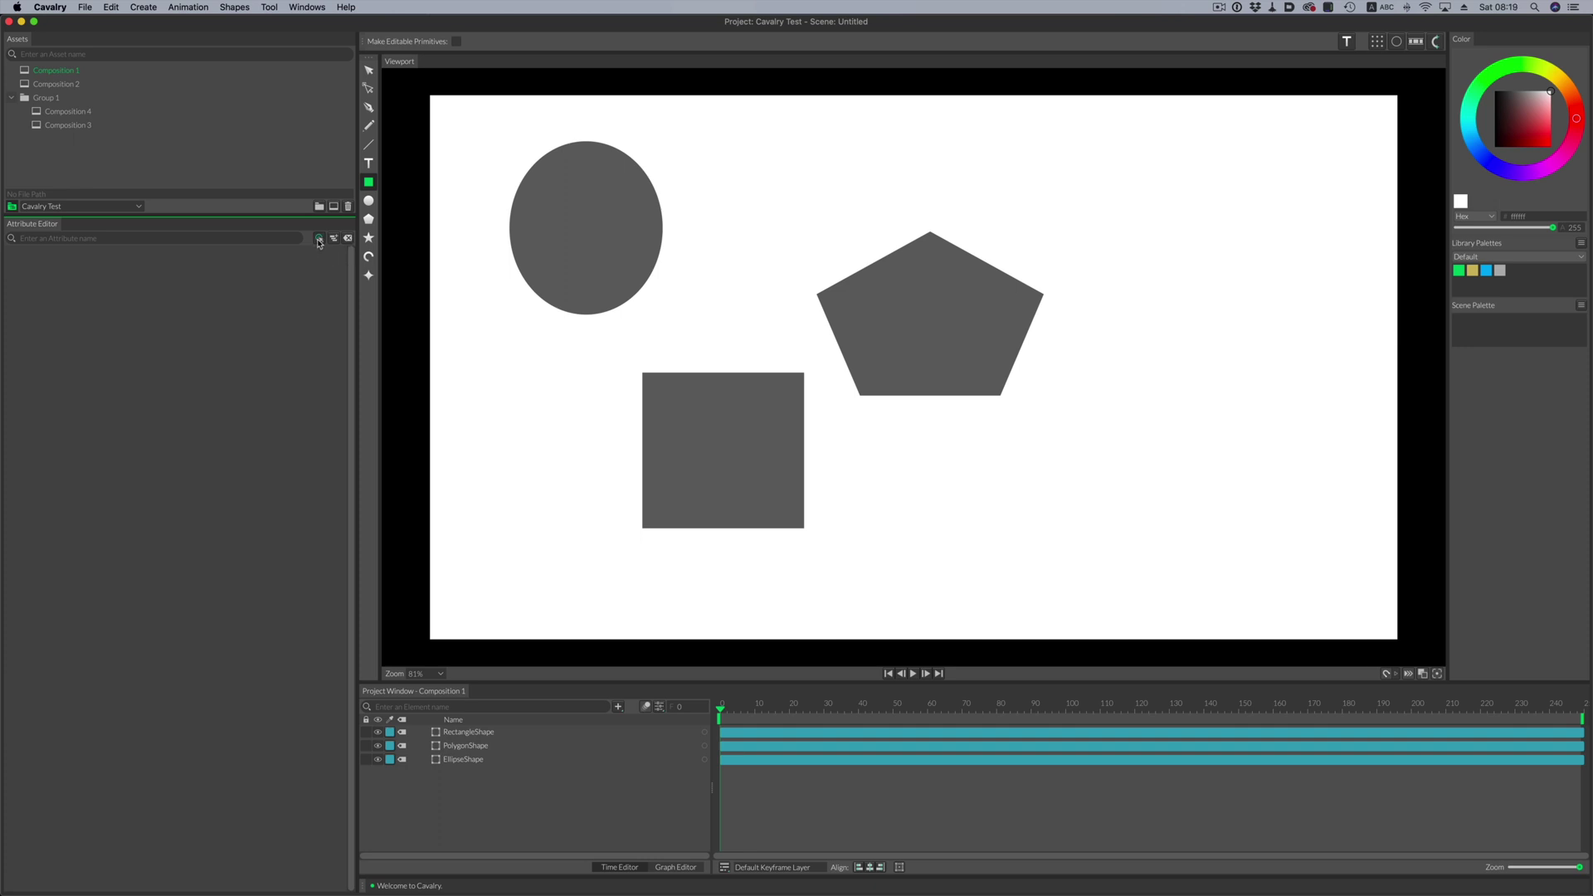
left_click(467, 729)
left_click(465, 747)
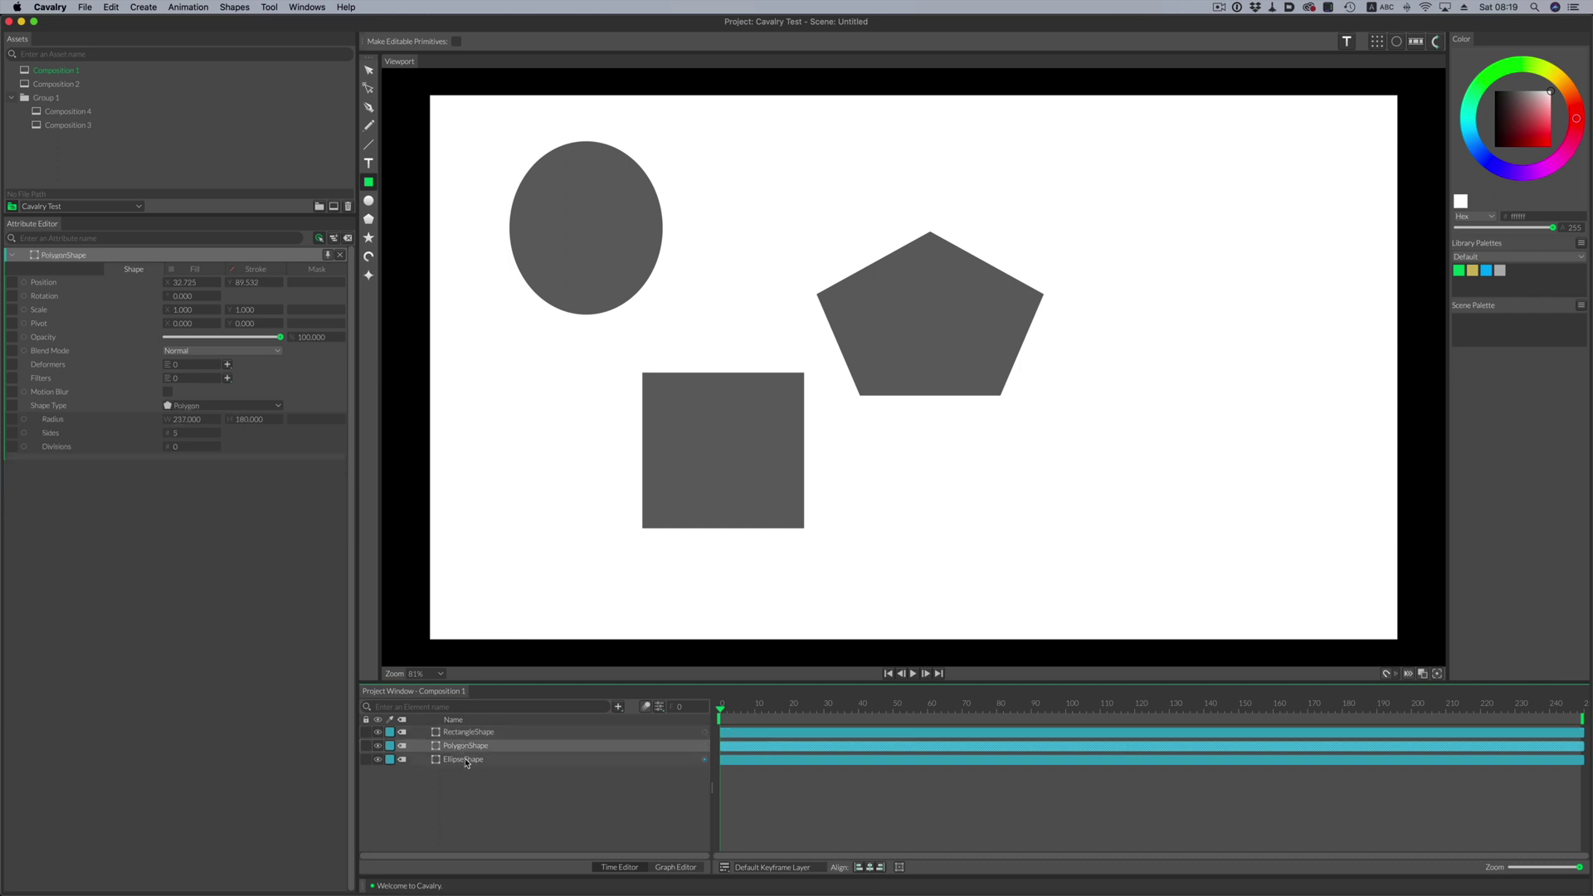
left_click(467, 762)
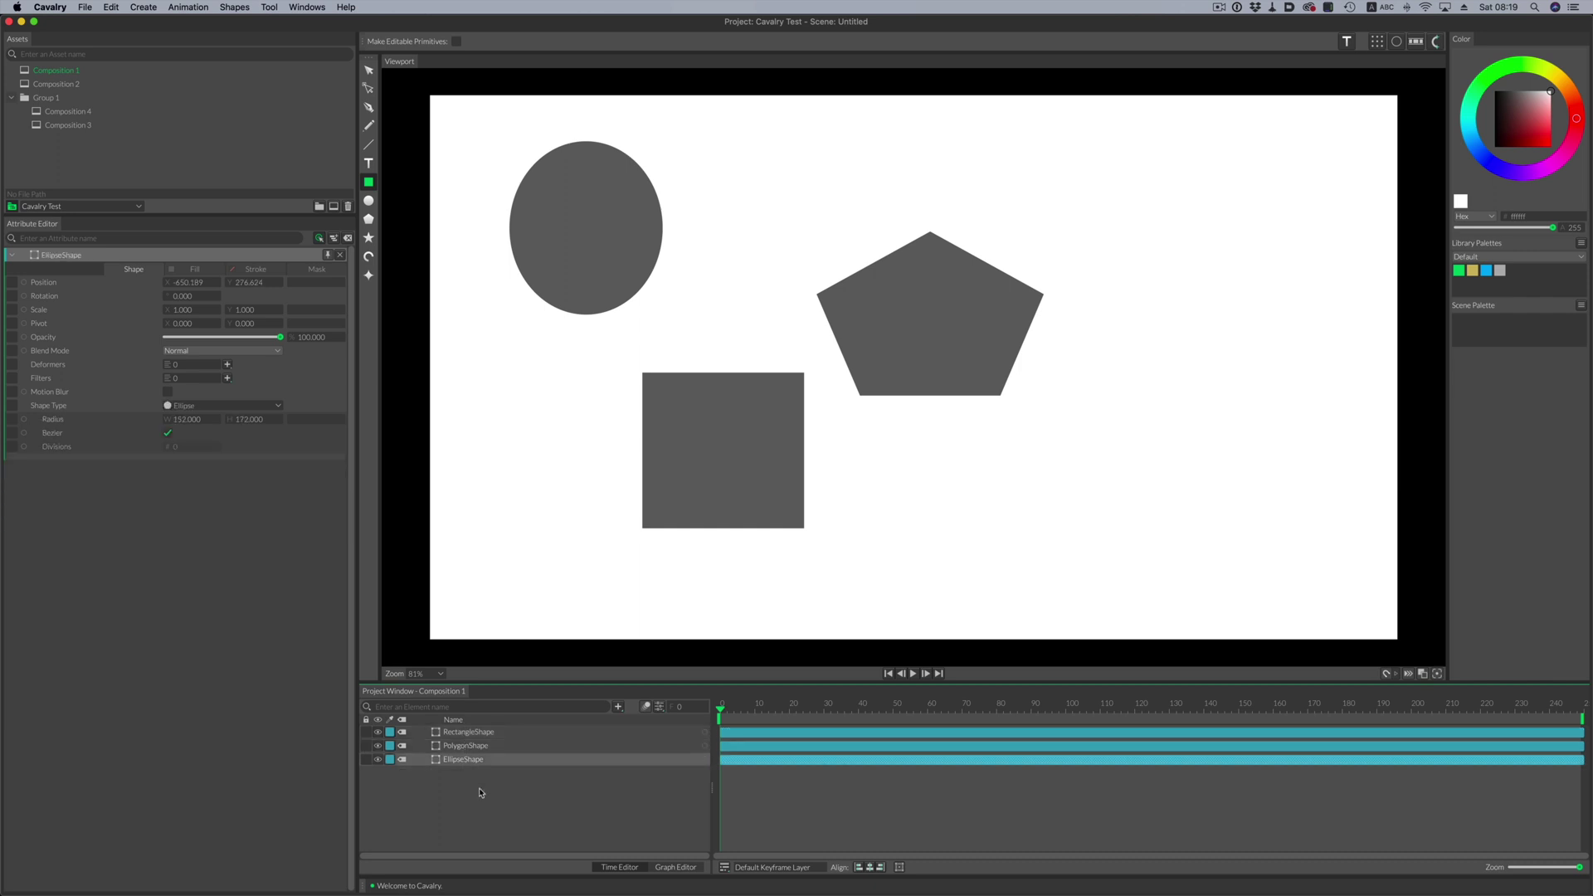
left_click(468, 733)
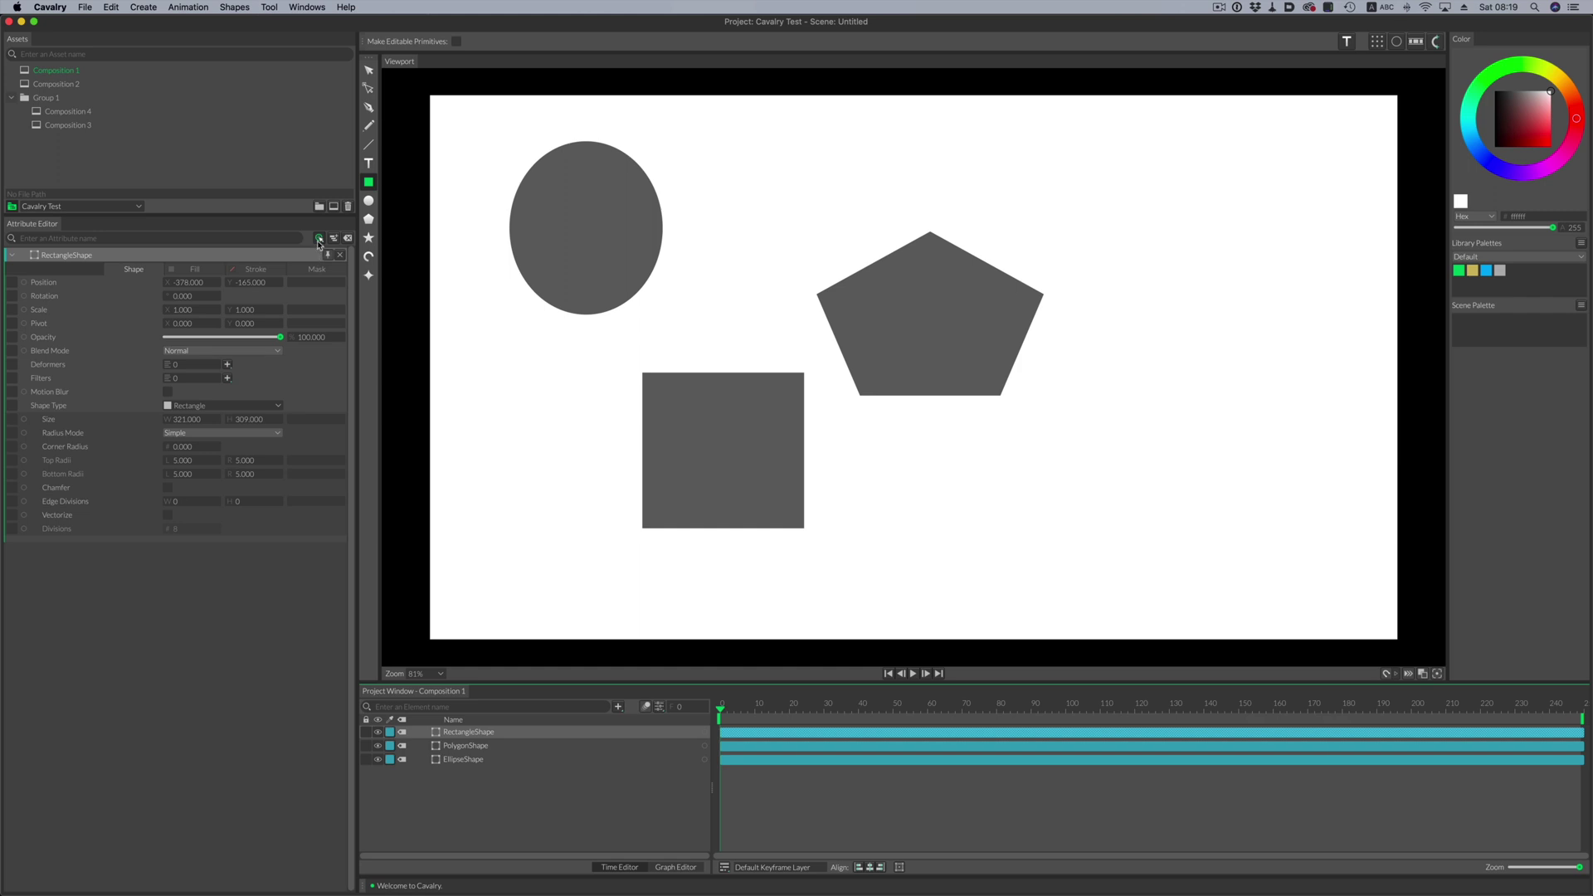
left_click(319, 240)
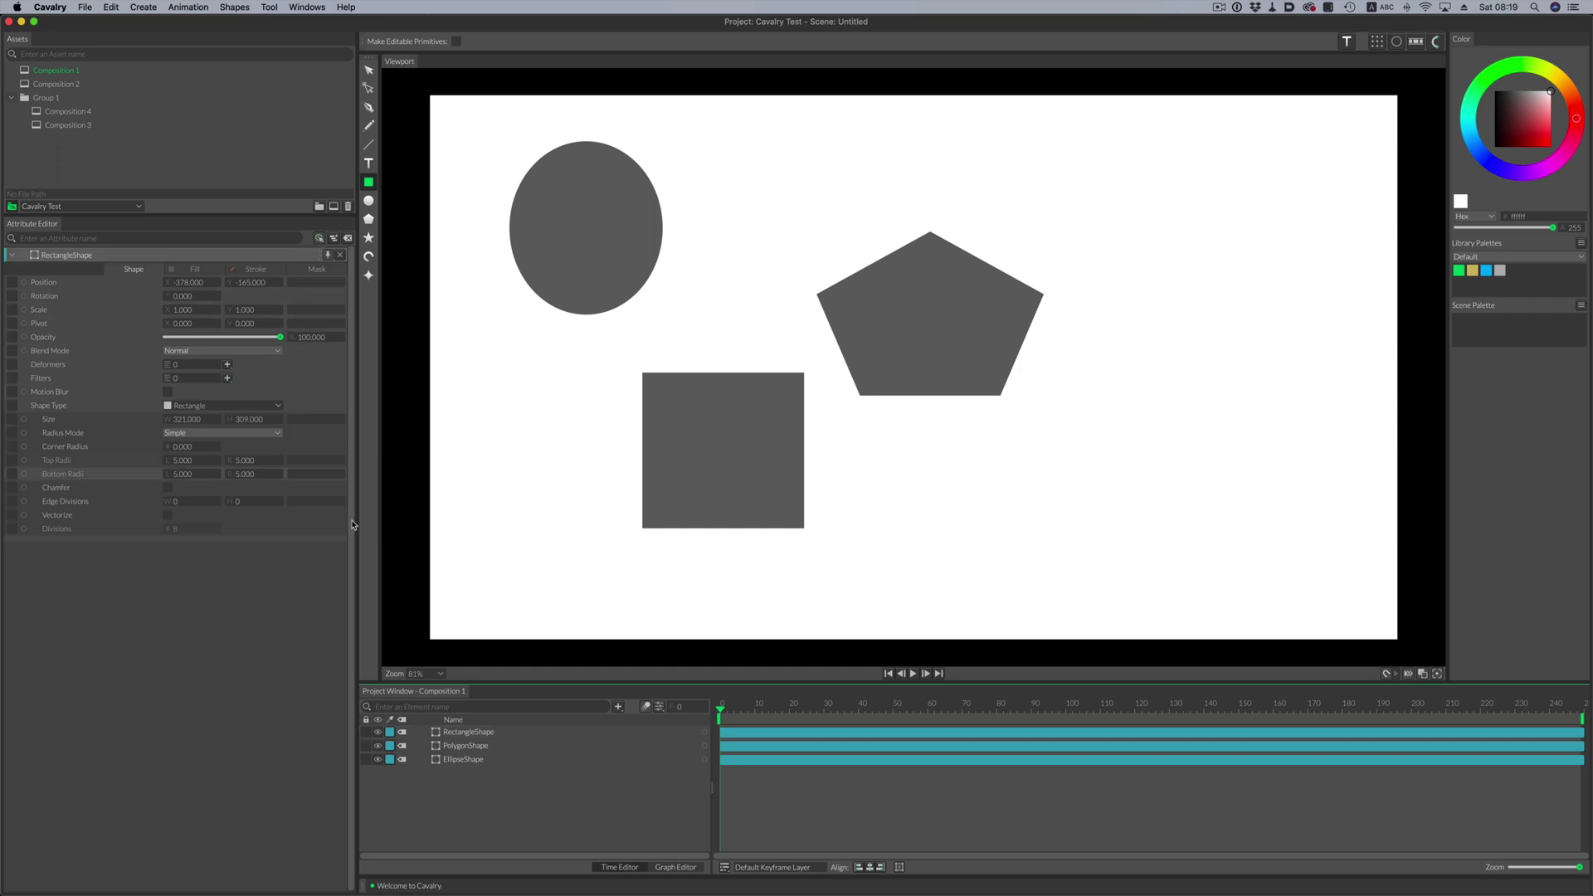
left_click(447, 708)
left_click(467, 750)
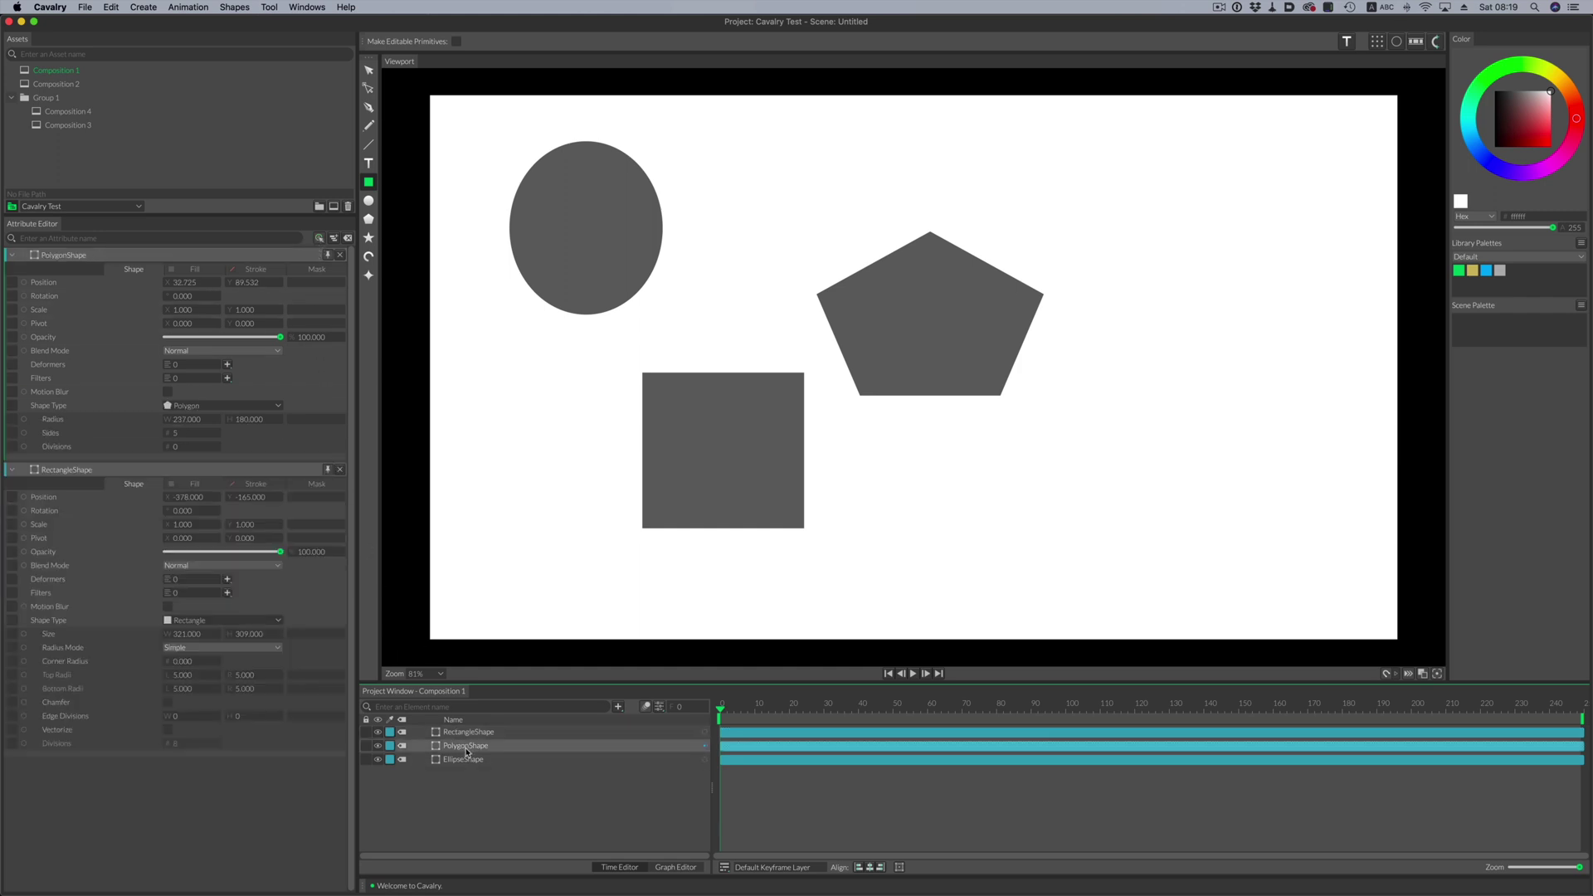
left_click(469, 761)
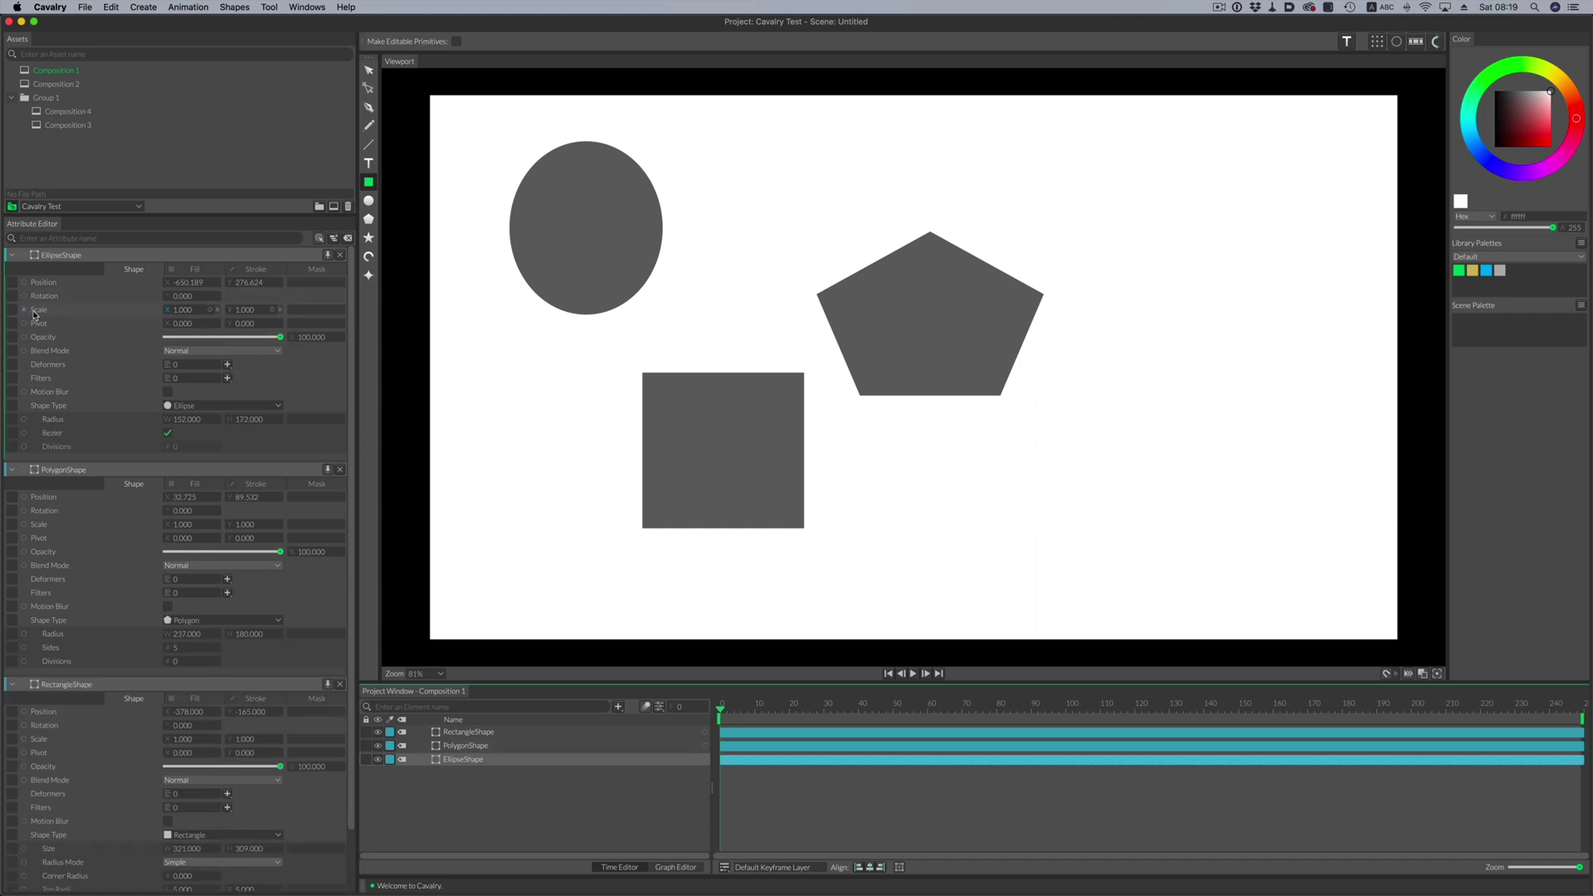
left_click_drag(23, 312, 27, 526)
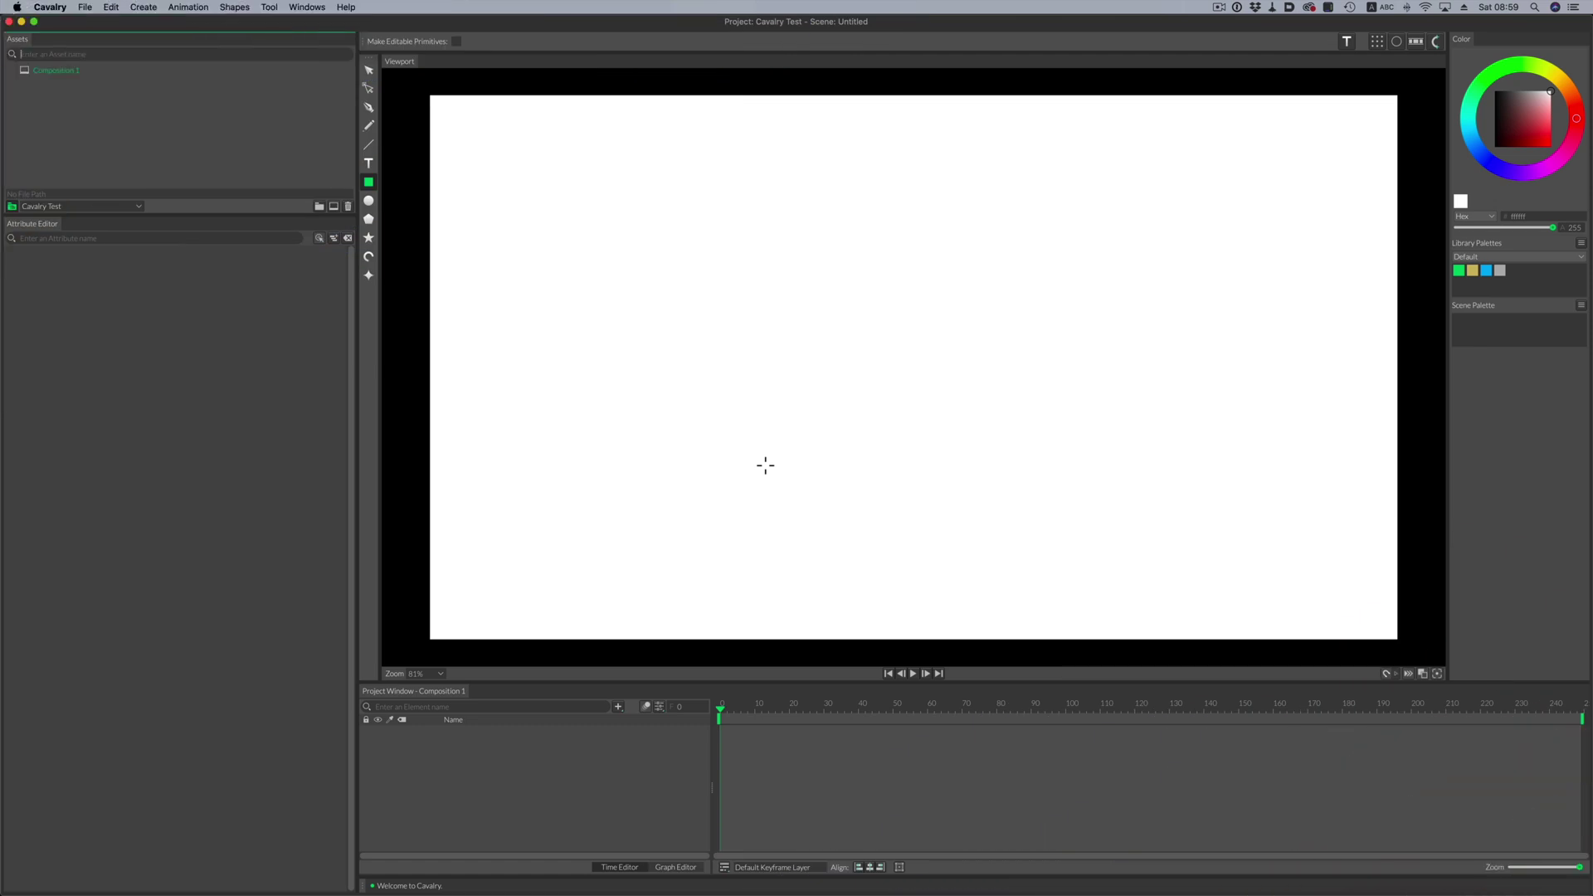
Step: Draw a square and add an Oscillator driving the RectangleShape's Scale
left_click_drag(692, 260, 782, 348)
left_click_drag(885, 453, 885, 453)
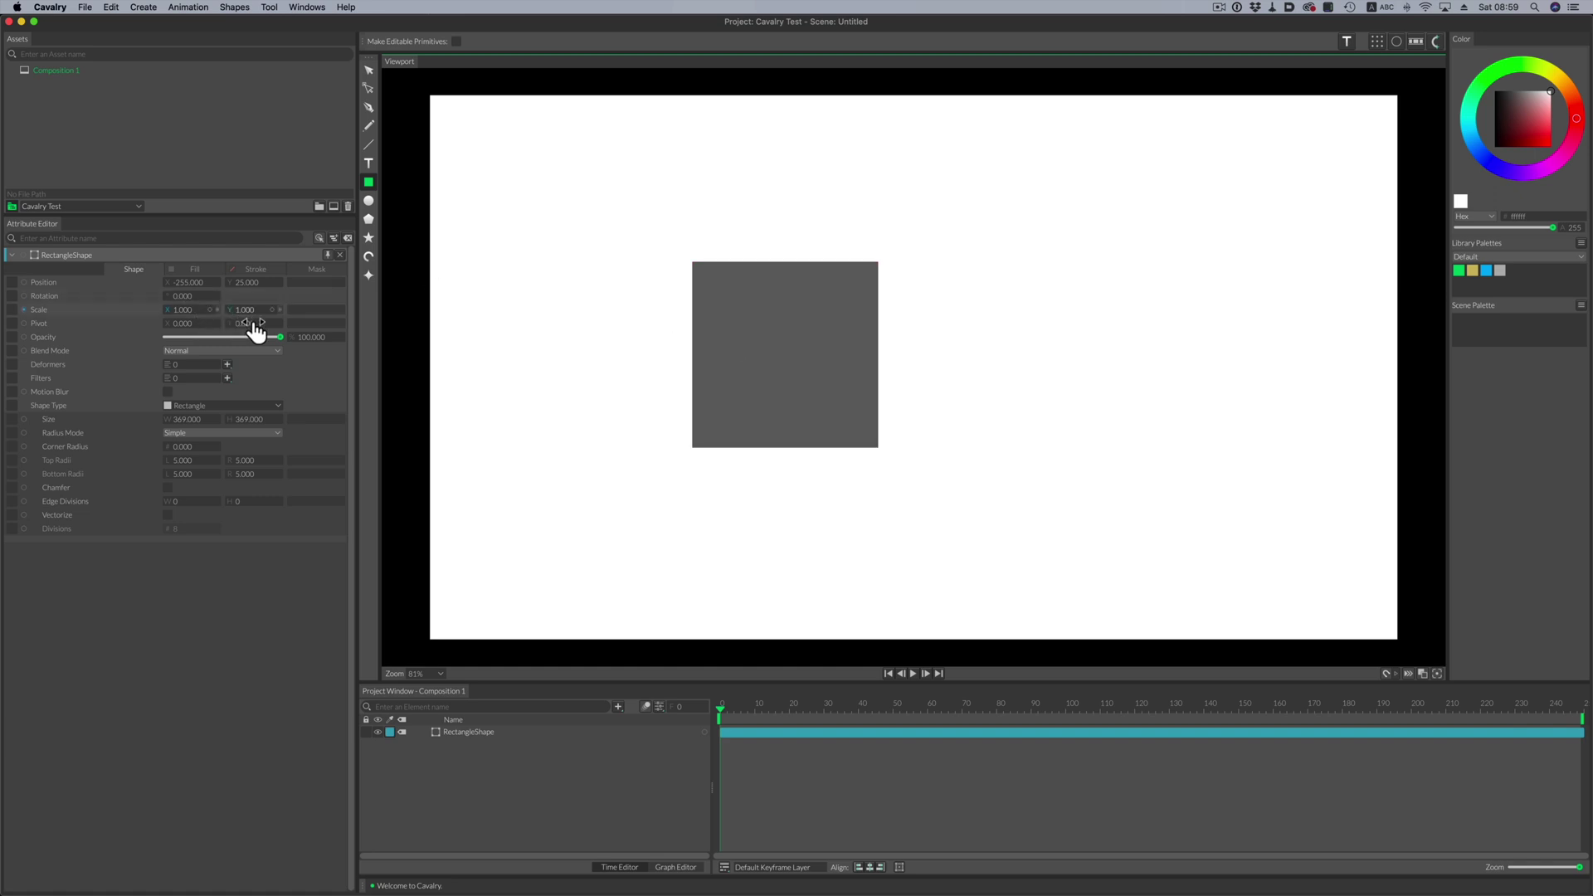
left_click(618, 708)
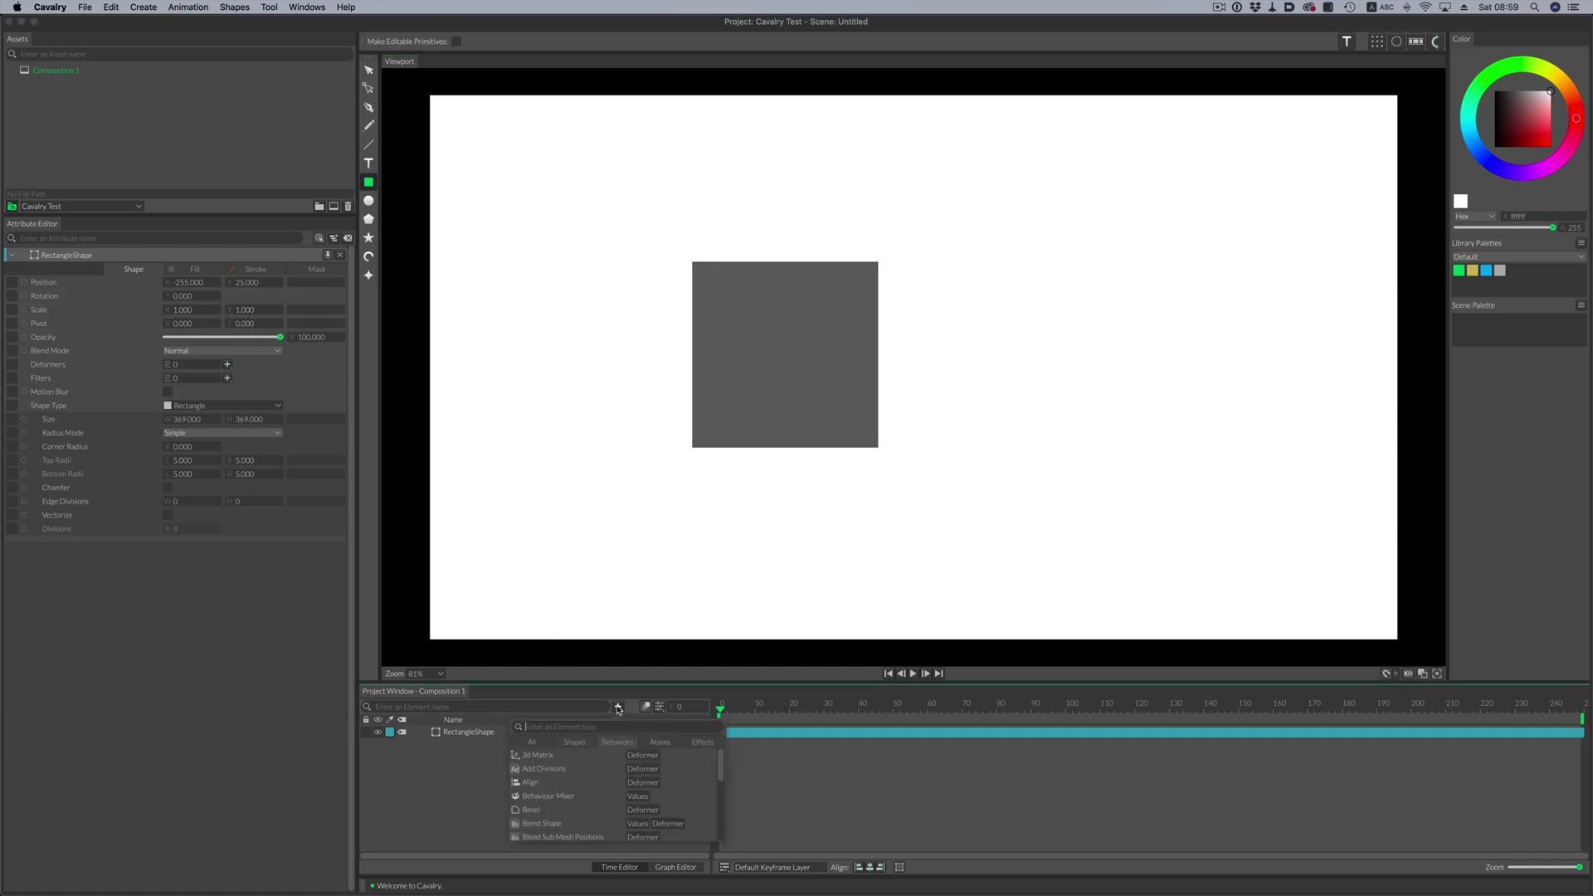
type("oscil")
key("Return")
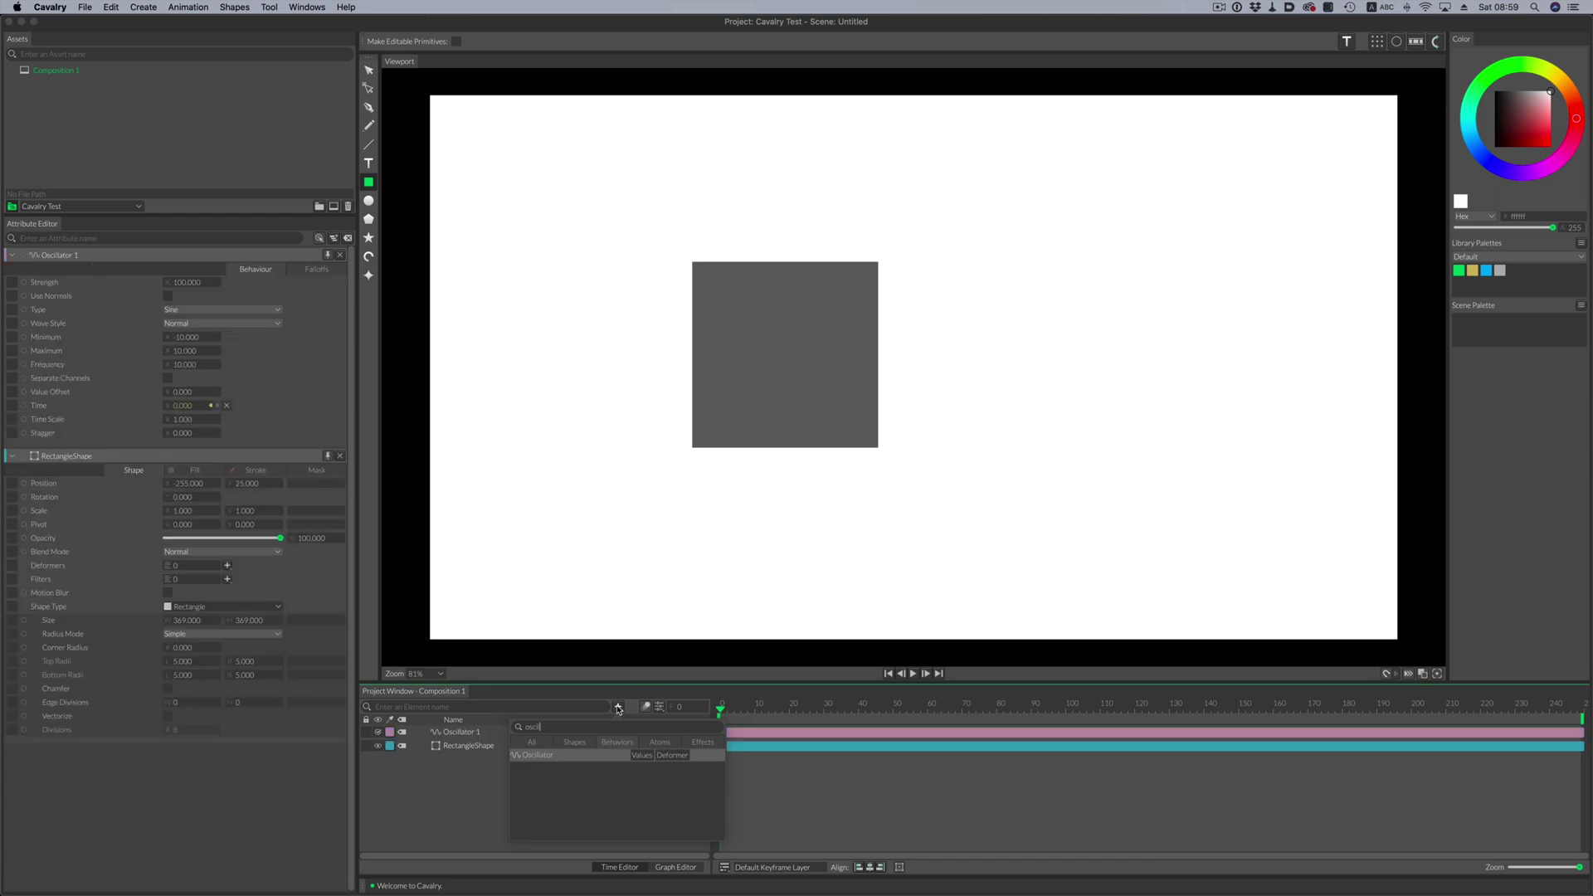
left_click(446, 779)
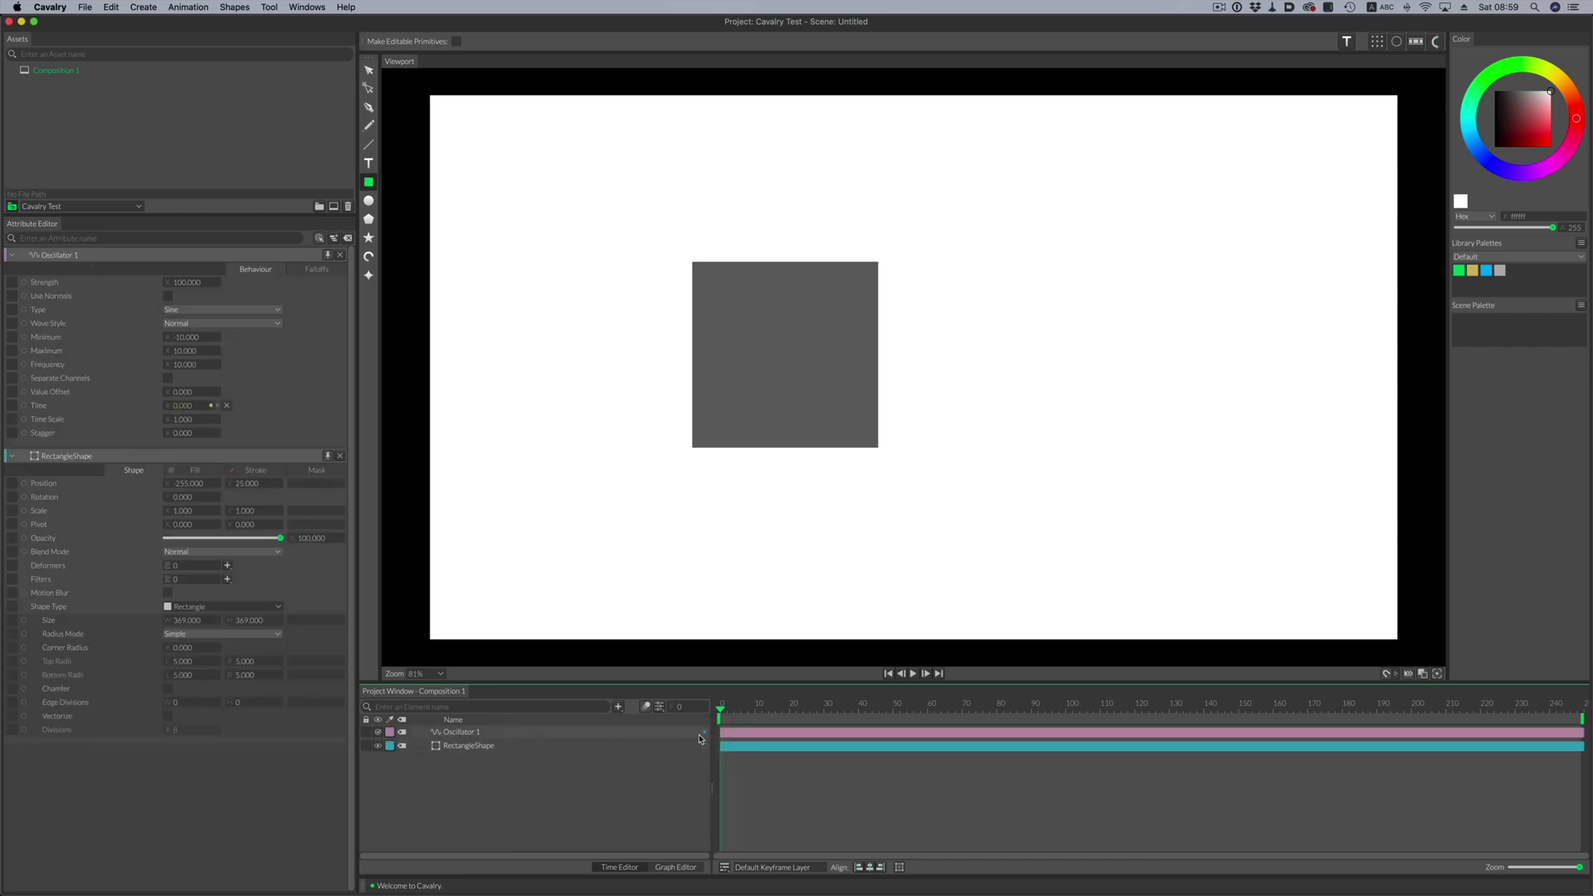
left_click_drag(704, 733, 483, 751)
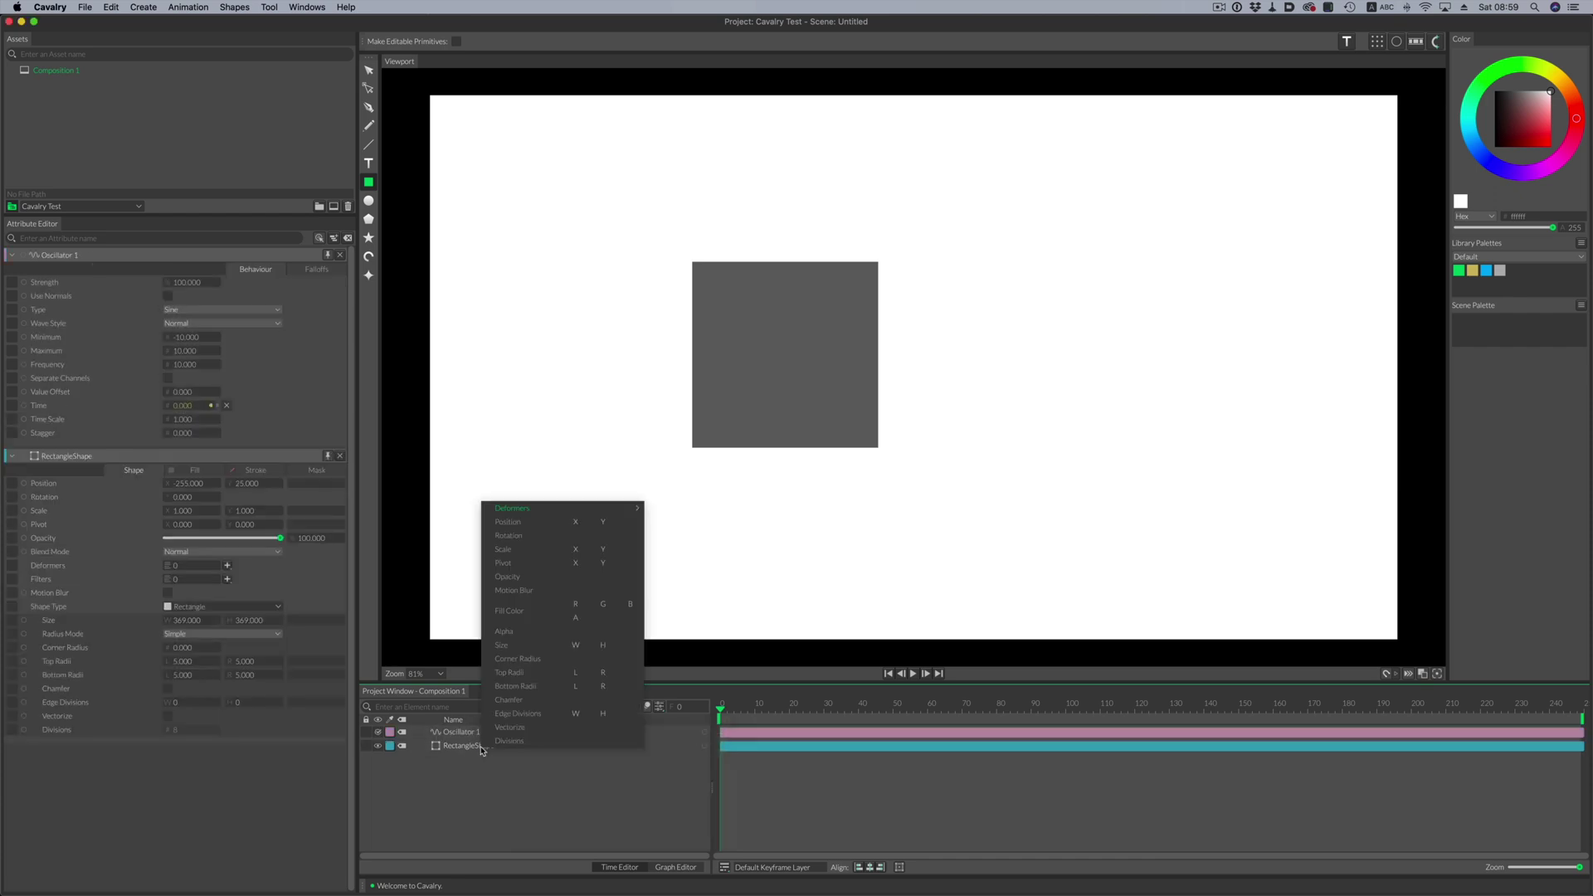
left_click(504, 549)
Step: Set the Oscillator's Maximum to 2, then stop the preview at the first frame
left_click(183, 338)
type("1")
key("Tab")
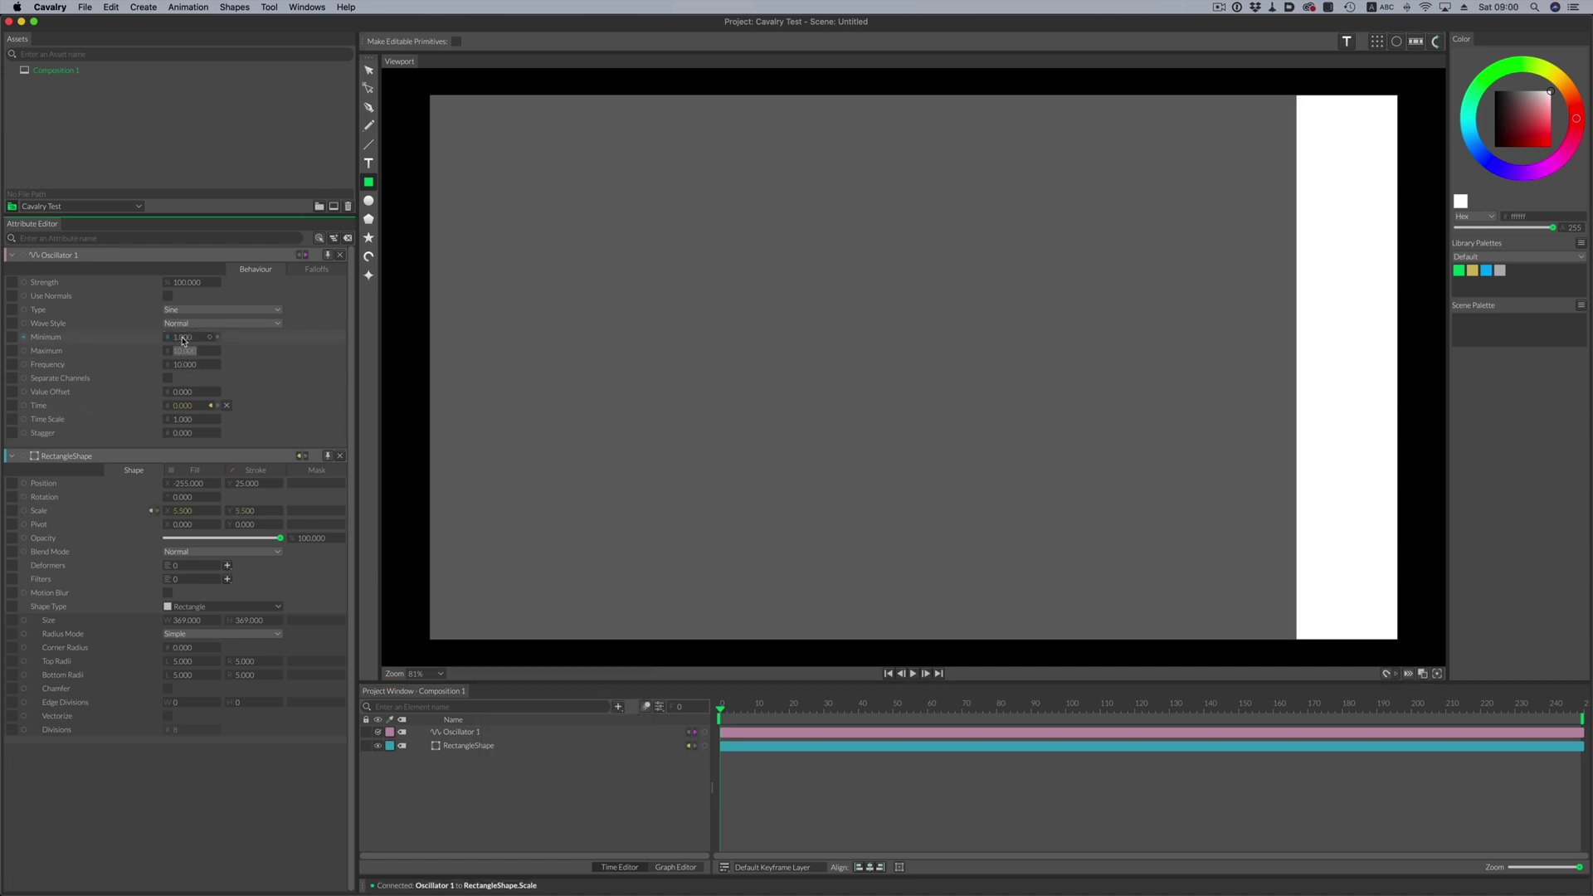
type("2")
key("Return")
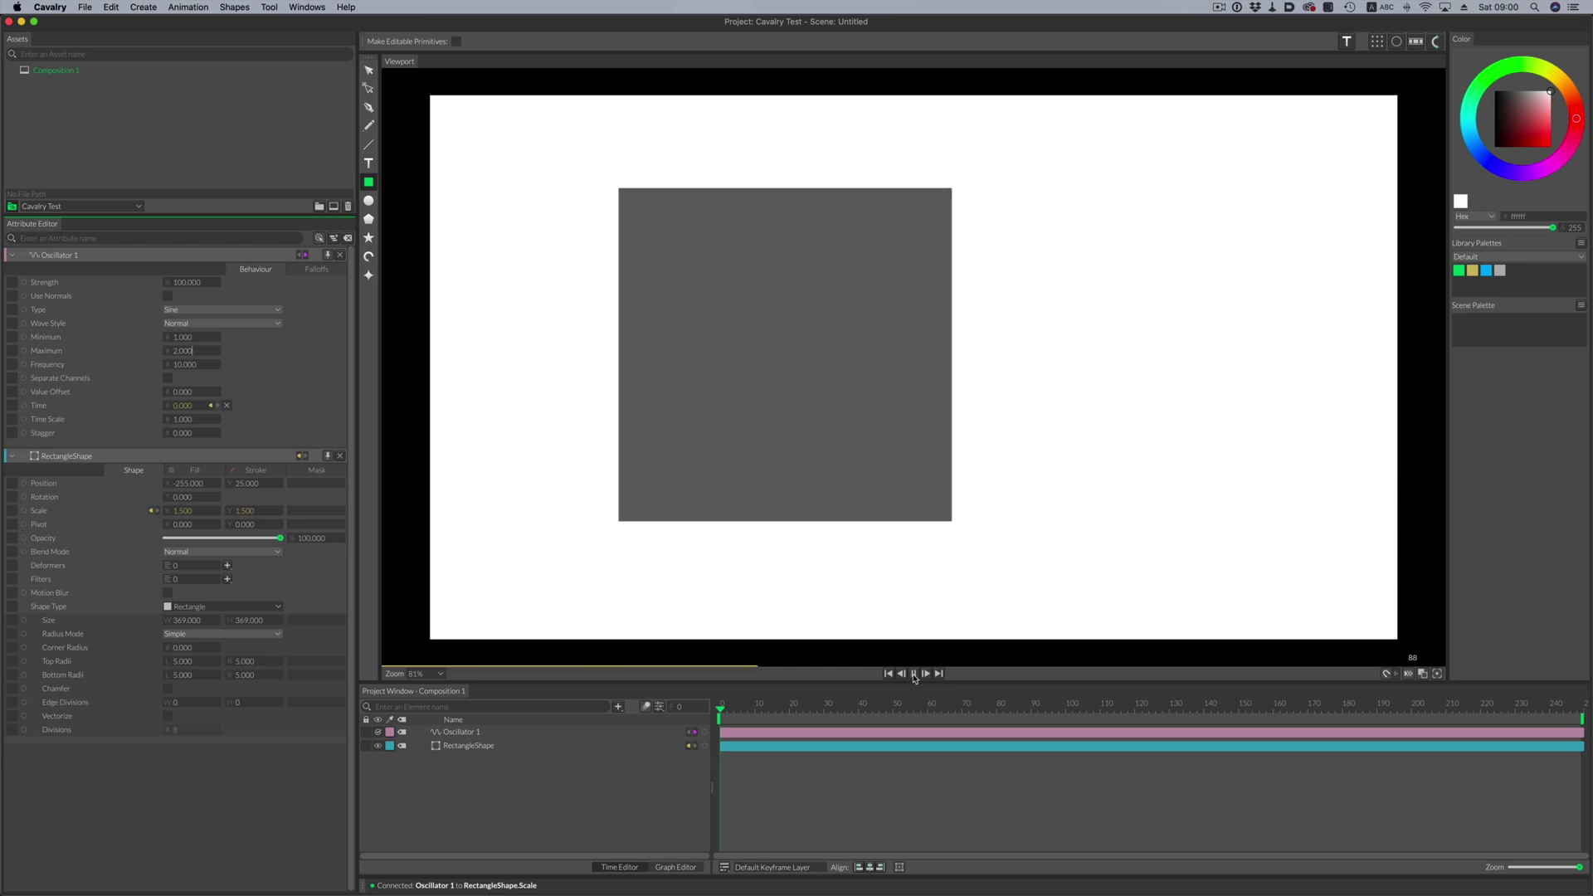
left_click(913, 674)
left_click(885, 674)
Step: Set the Oscillator Minimum to 0.5 and Time Scale to 1.31, then play the pulse
key("BackSpace")
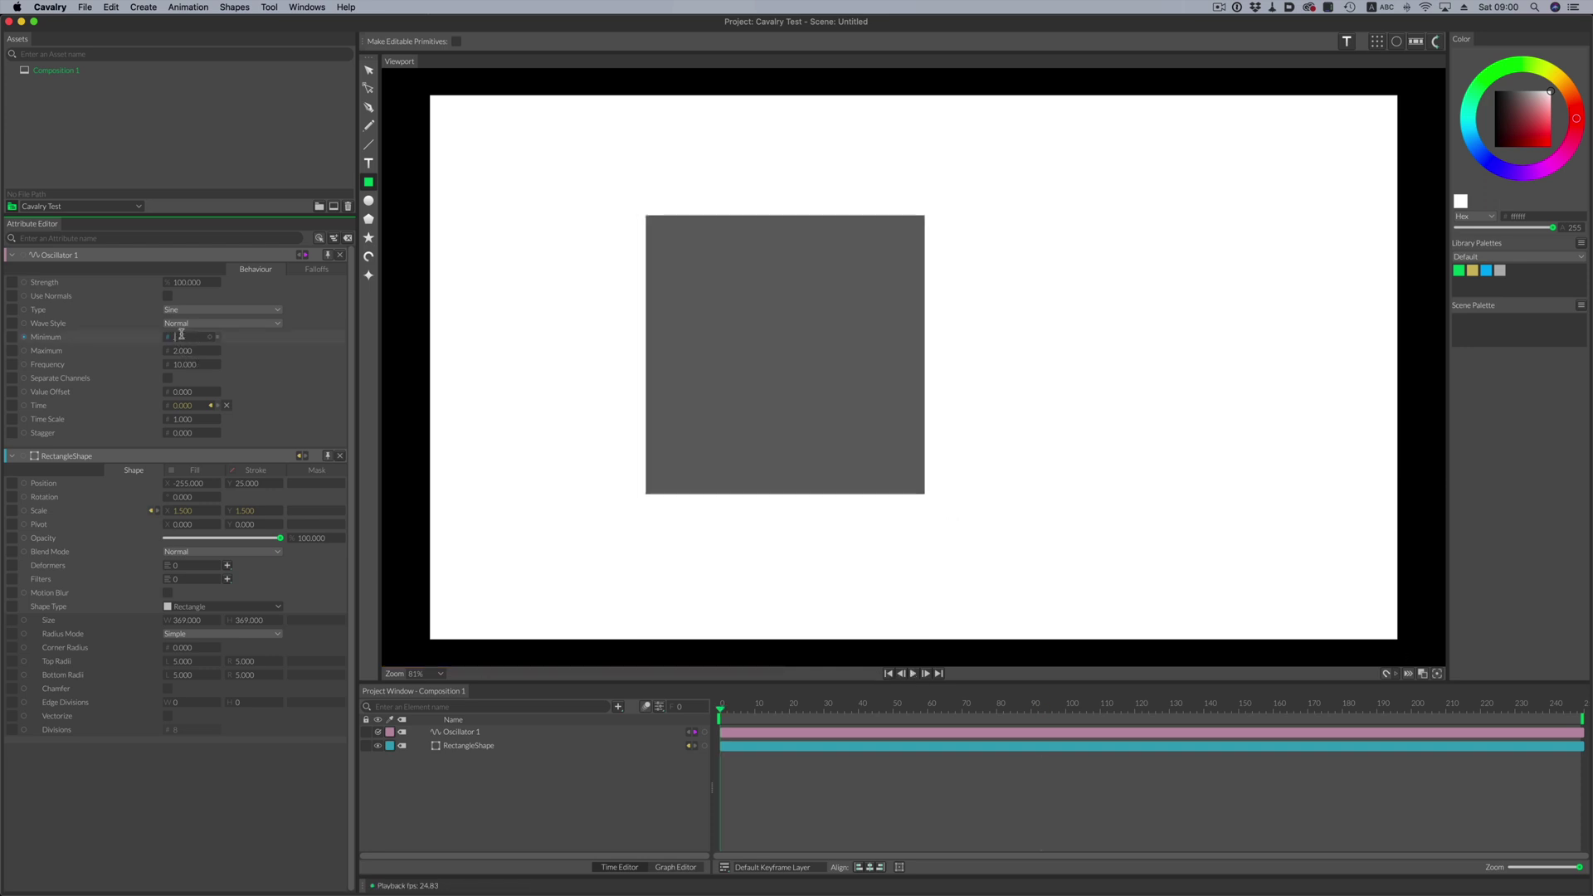
type(".5")
key("Return")
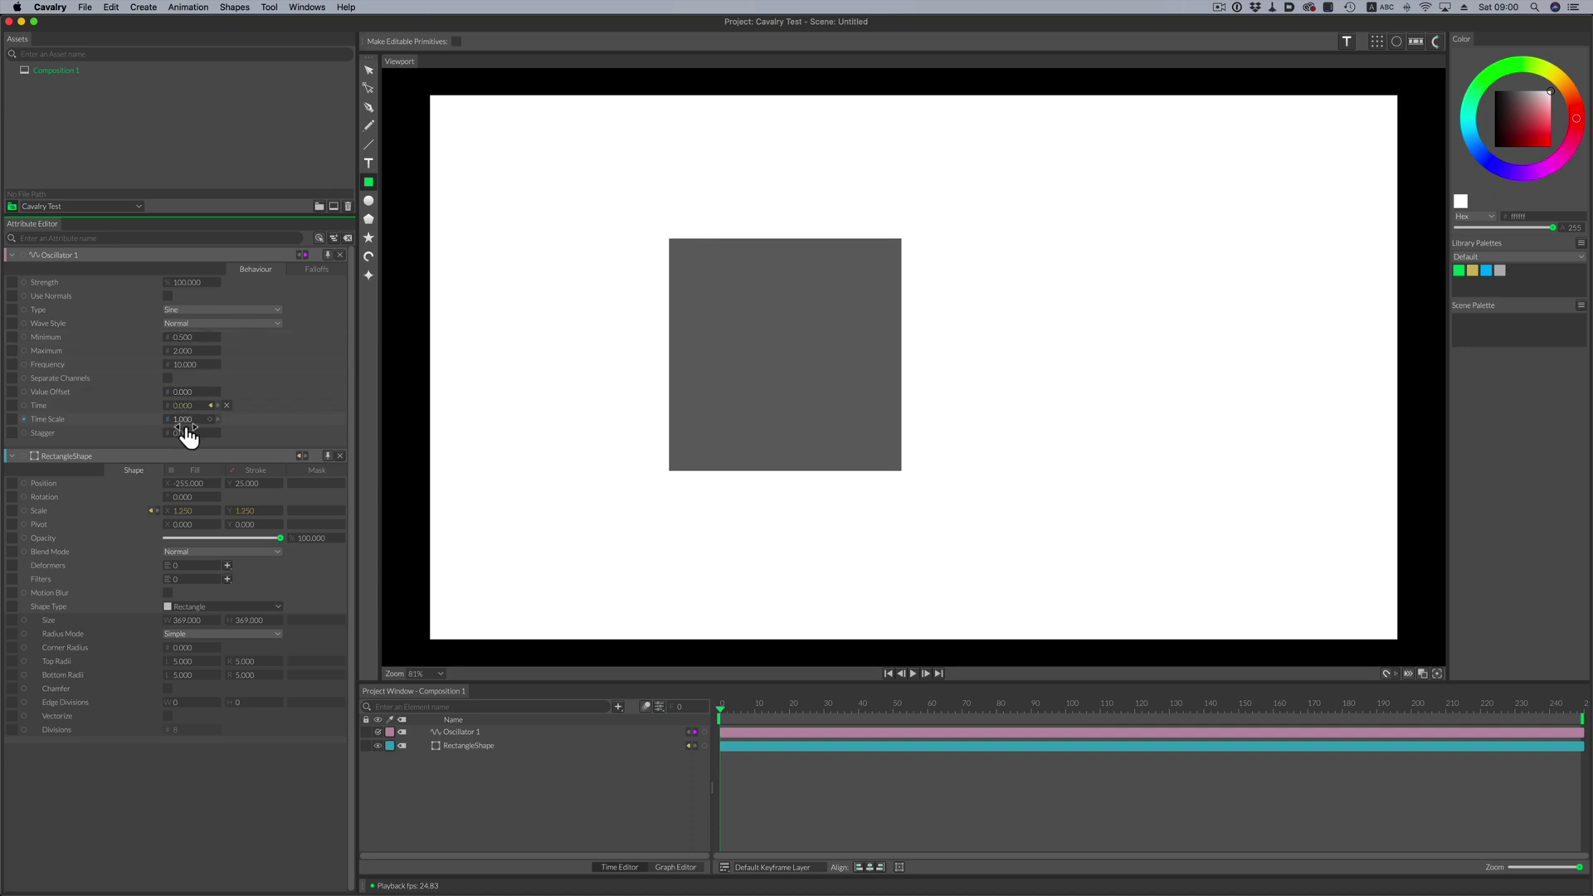
left_click_drag(182, 429, 415, 432)
left_click(913, 674)
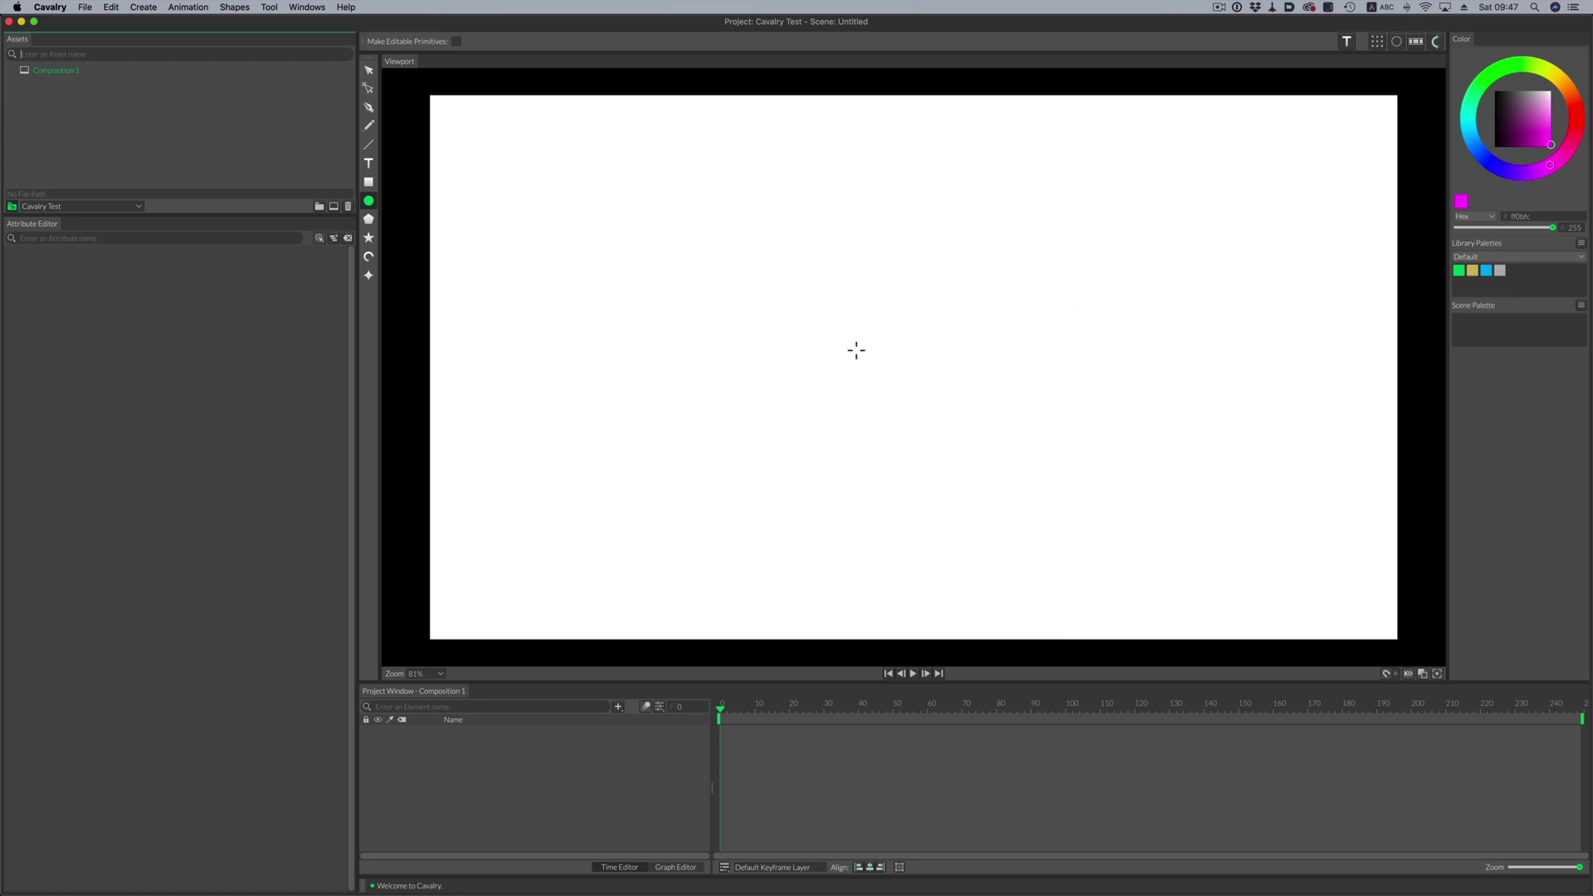
Step: Draw a small circle at the canvas centre and add a Duplicator to it
left_click_drag(853, 339, 920, 443)
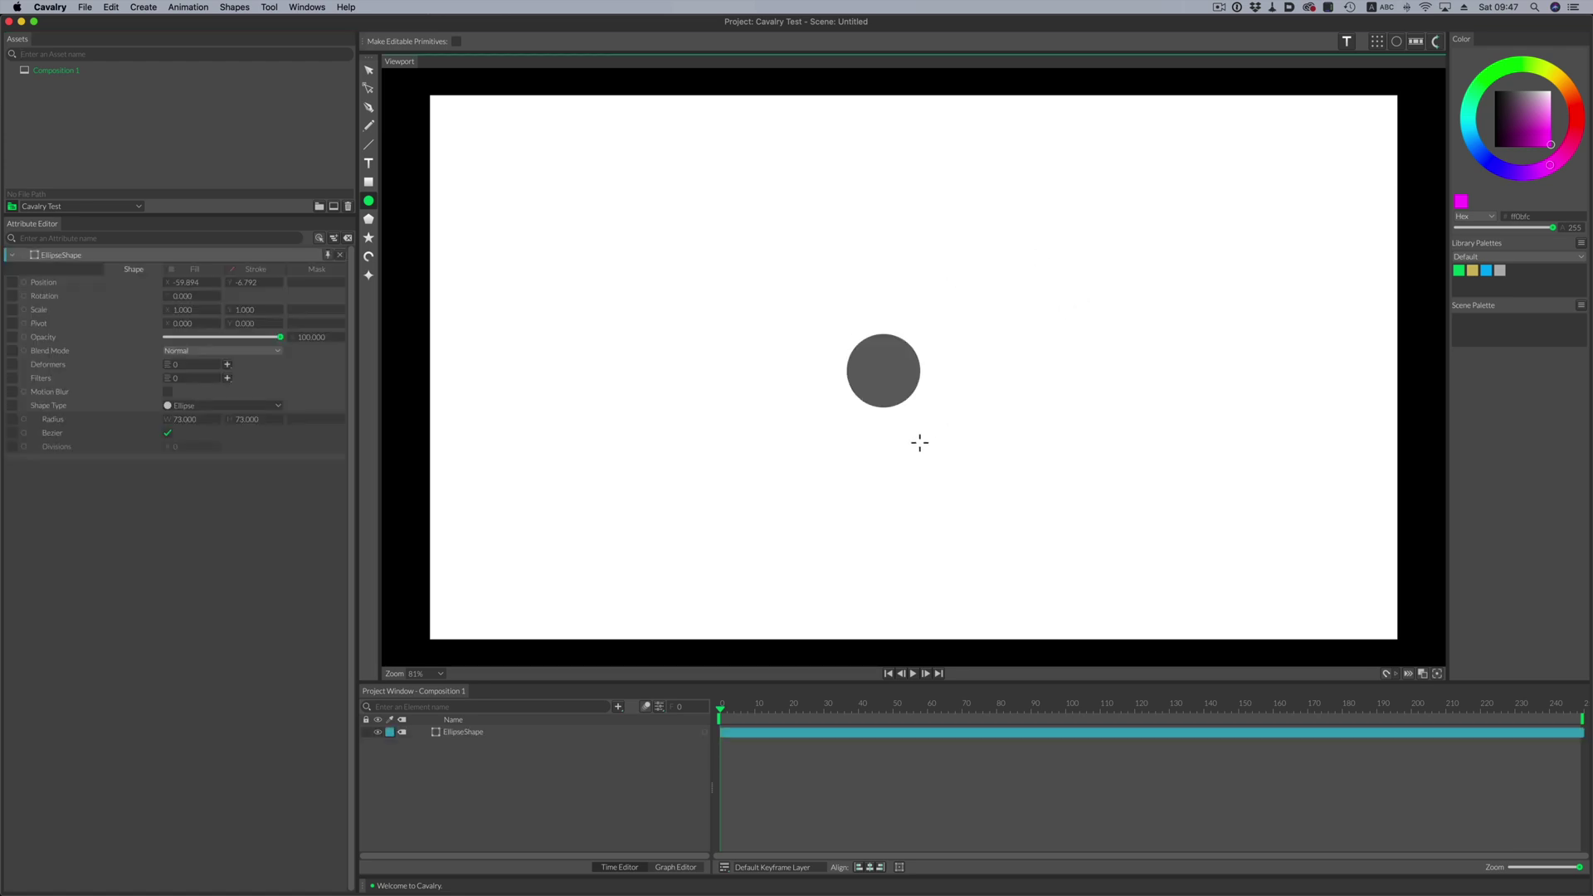
left_click(461, 735)
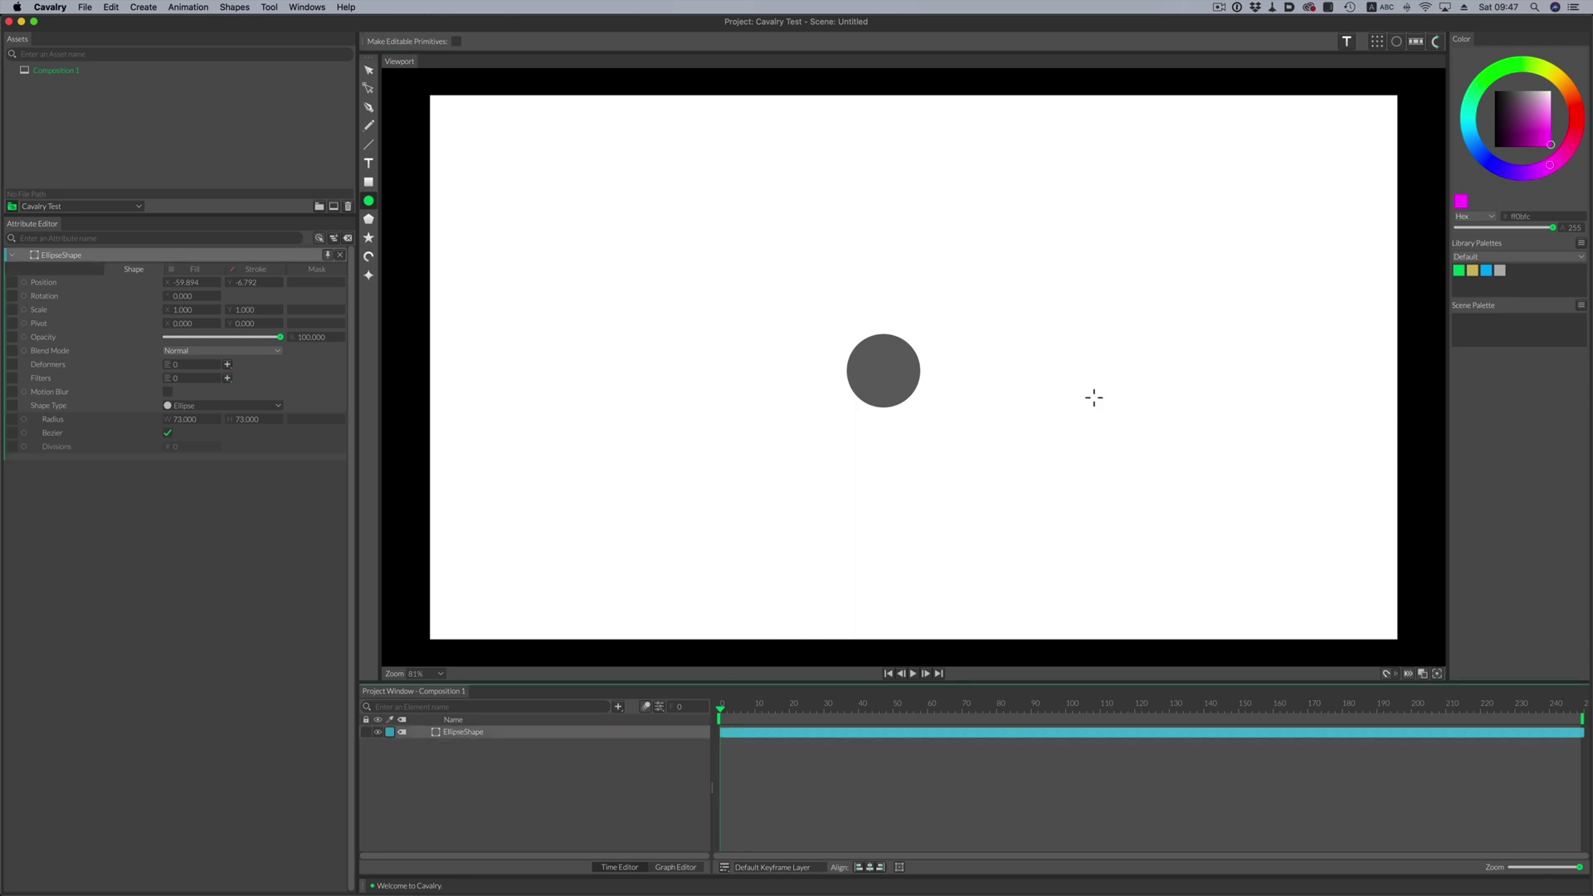
left_click(1377, 42)
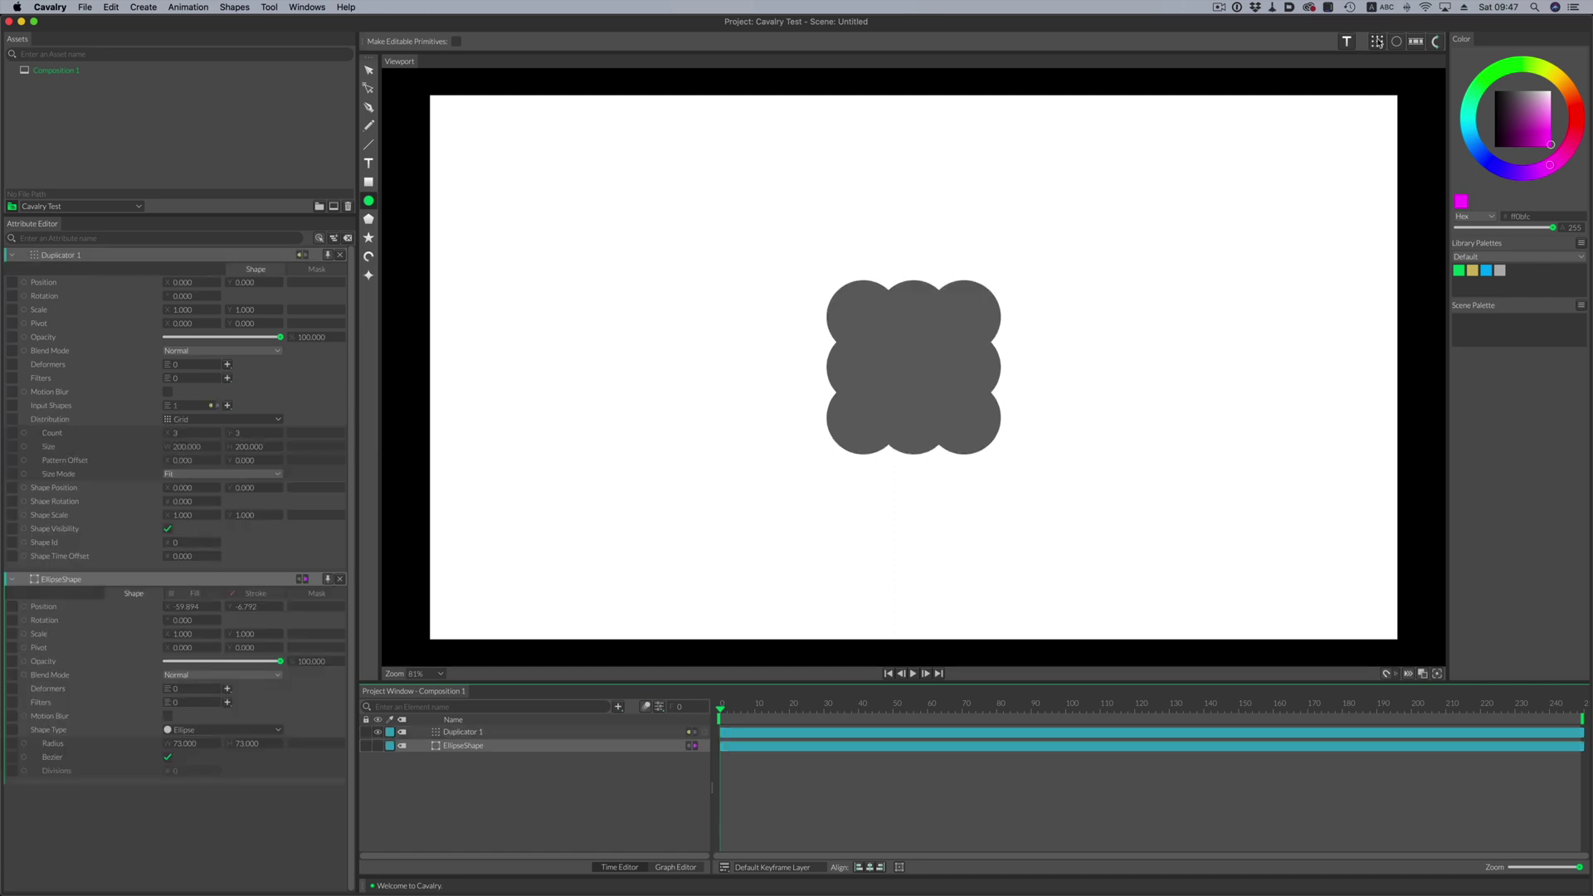
Step: Make the Duplicator a 7×7 Grid and scrub its size up to 1061×909
left_click(190, 454)
key("Return")
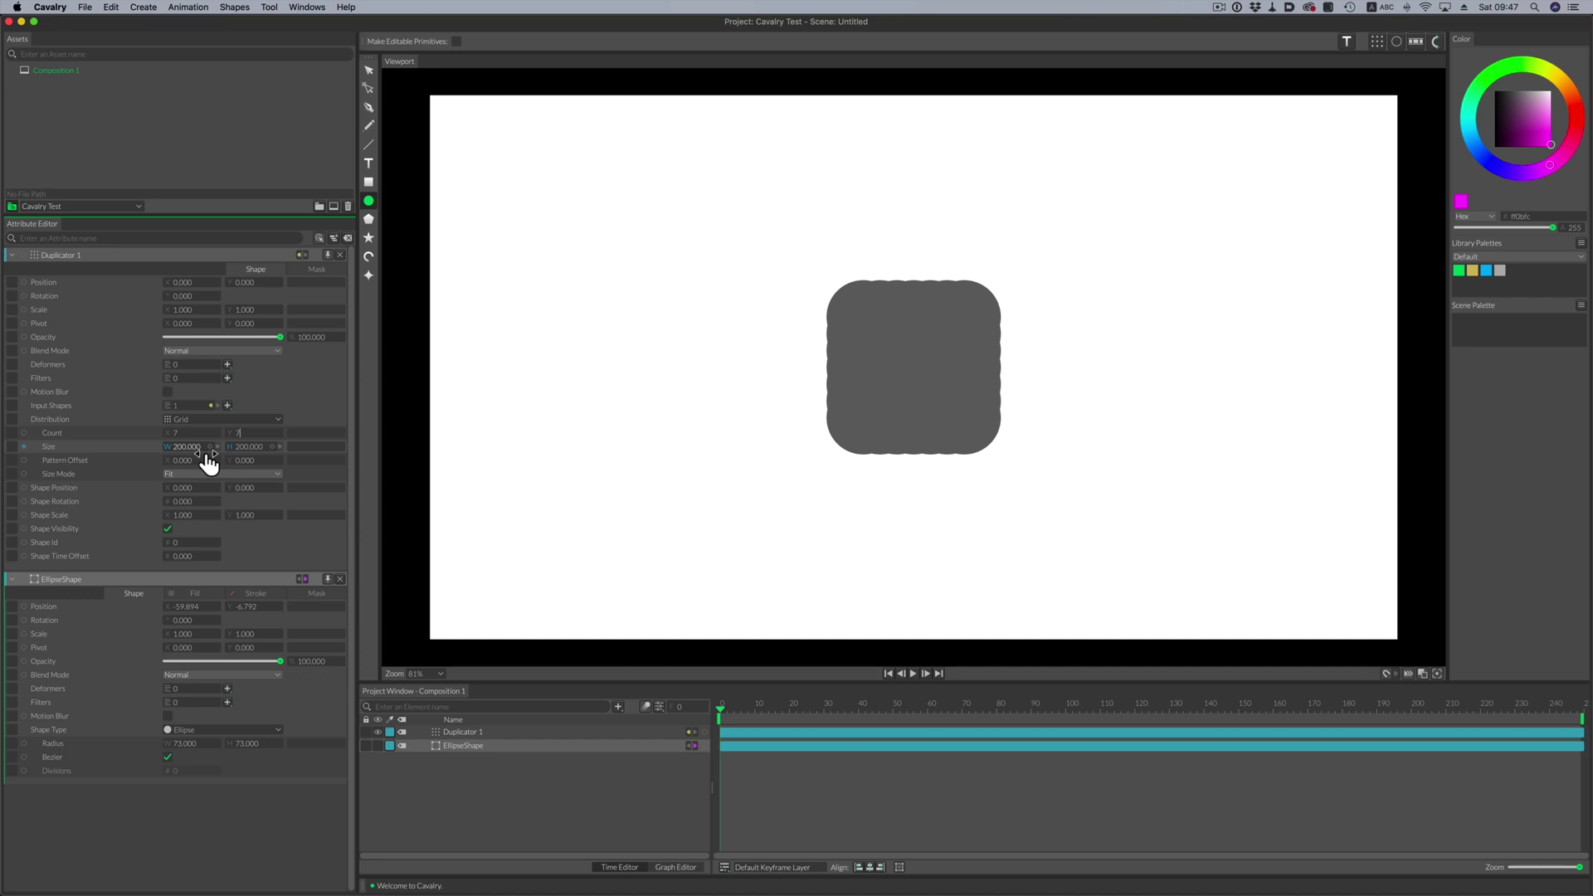
left_click(220, 419)
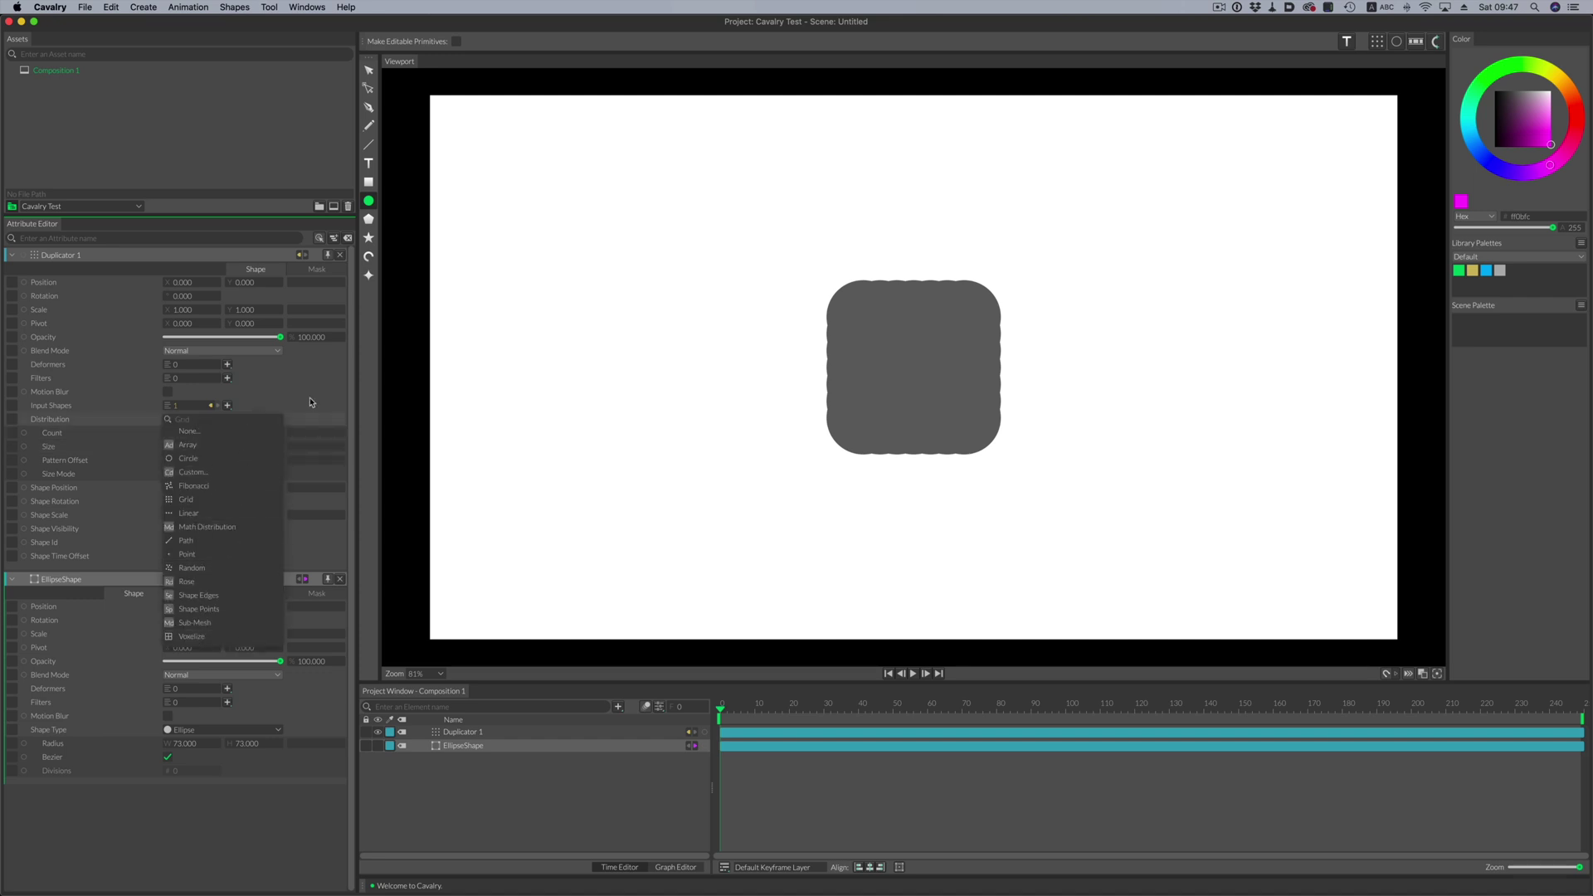
left_click(185, 500)
left_click_drag(192, 449, 524, 250)
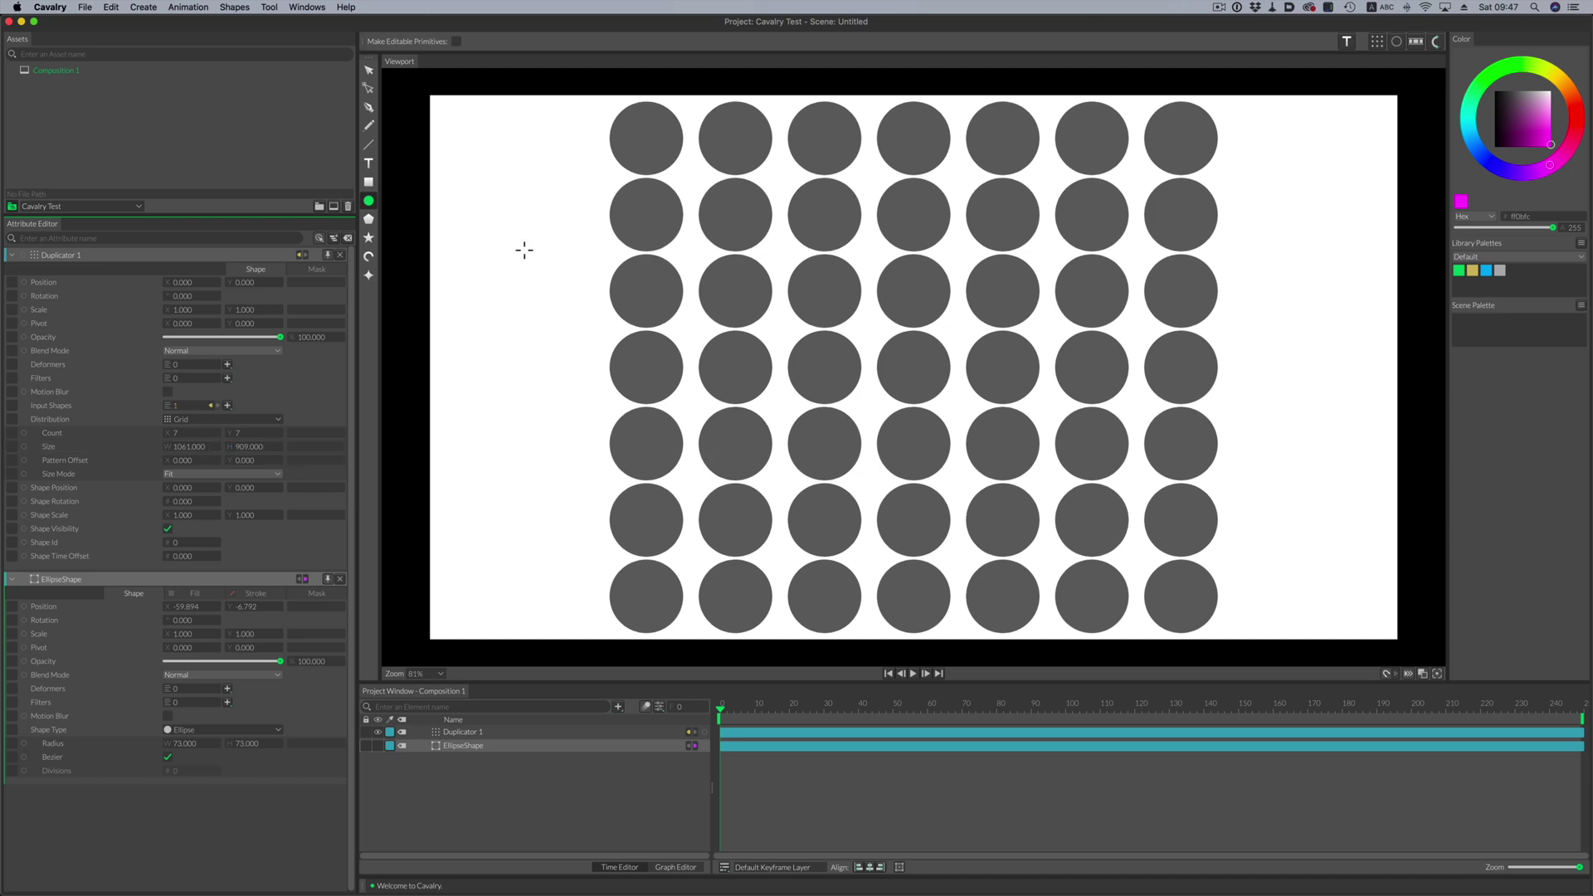
Step: Draw a square over the top-left circles of the grid
left_click(369, 183)
left_click_drag(647, 136, 744, 240)
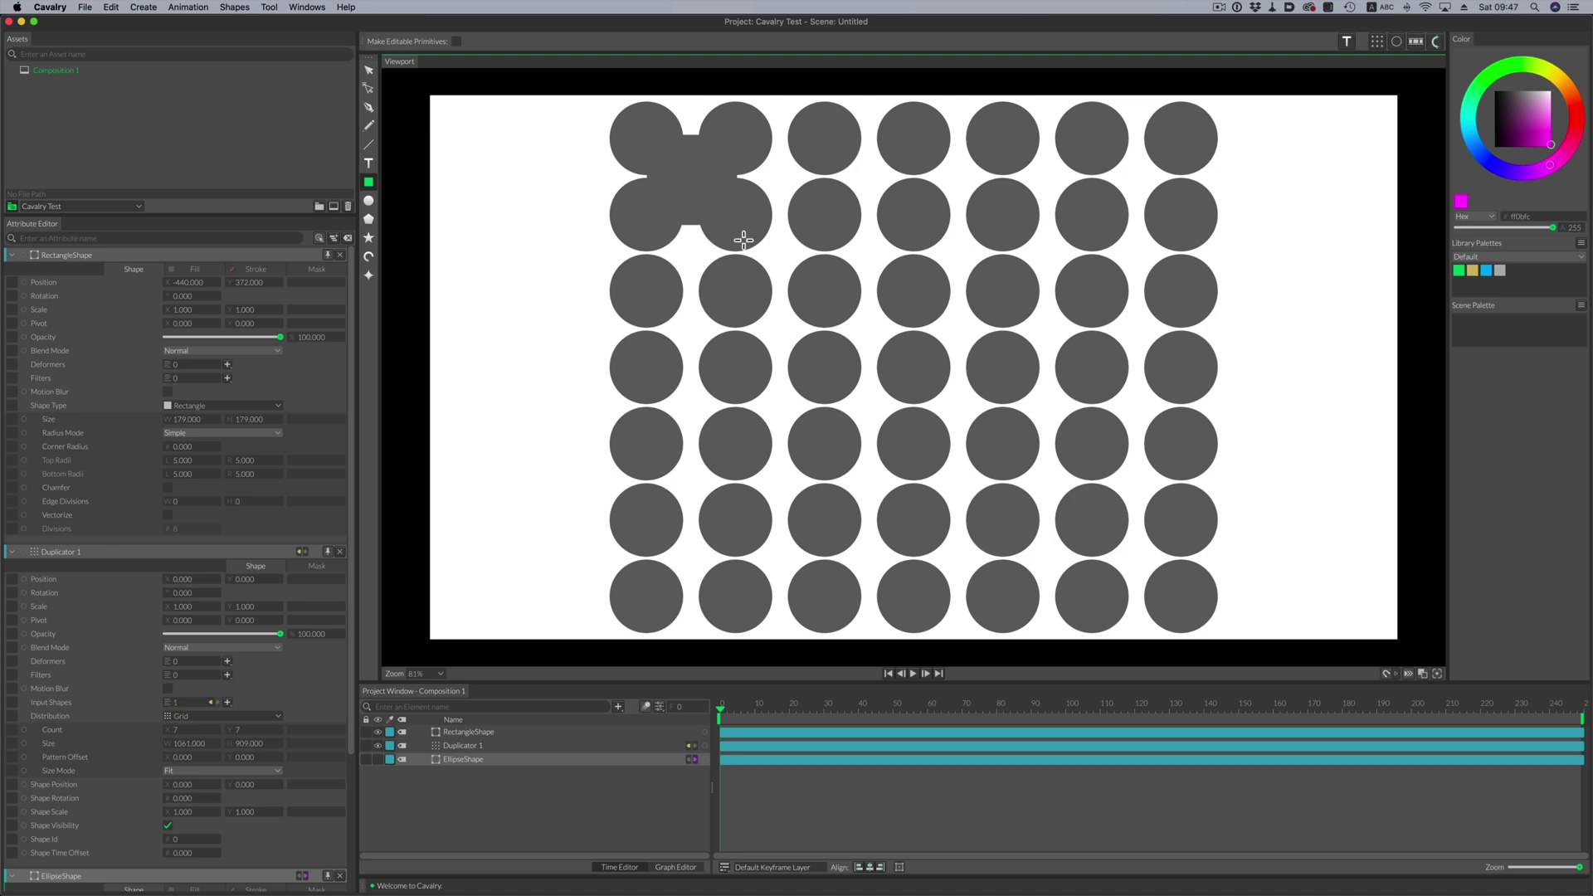
left_click(368, 70)
Step: Keyframe the square's Position: bottom-right circles at frame 20, back to top-left at frame 34
left_click(210, 283)
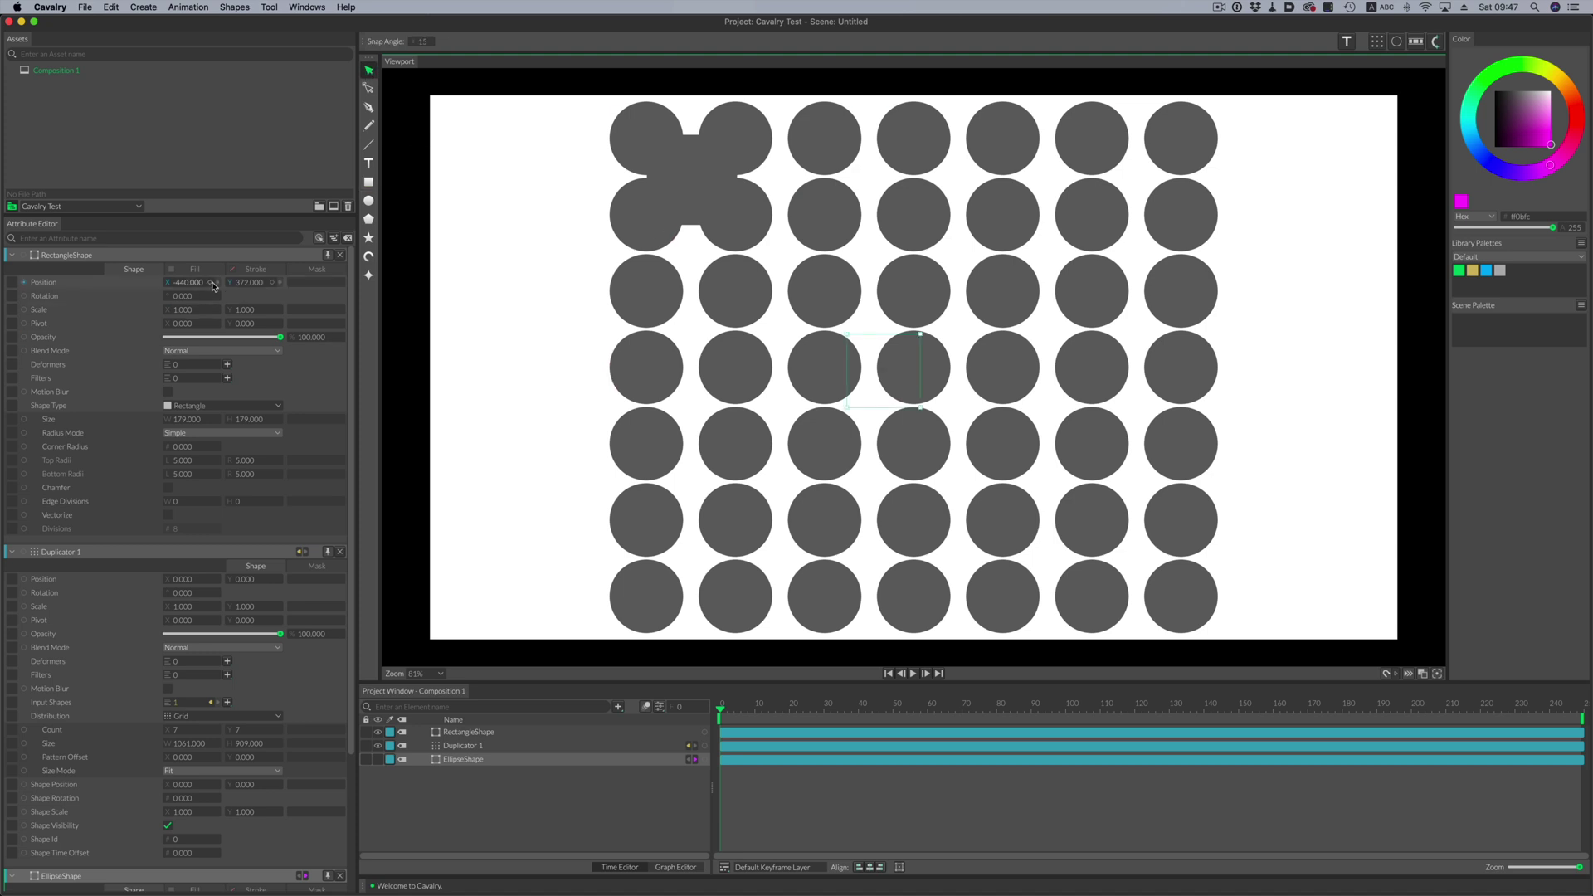
left_click(273, 282)
left_click(789, 707)
left_click_drag(730, 217, 753, 240)
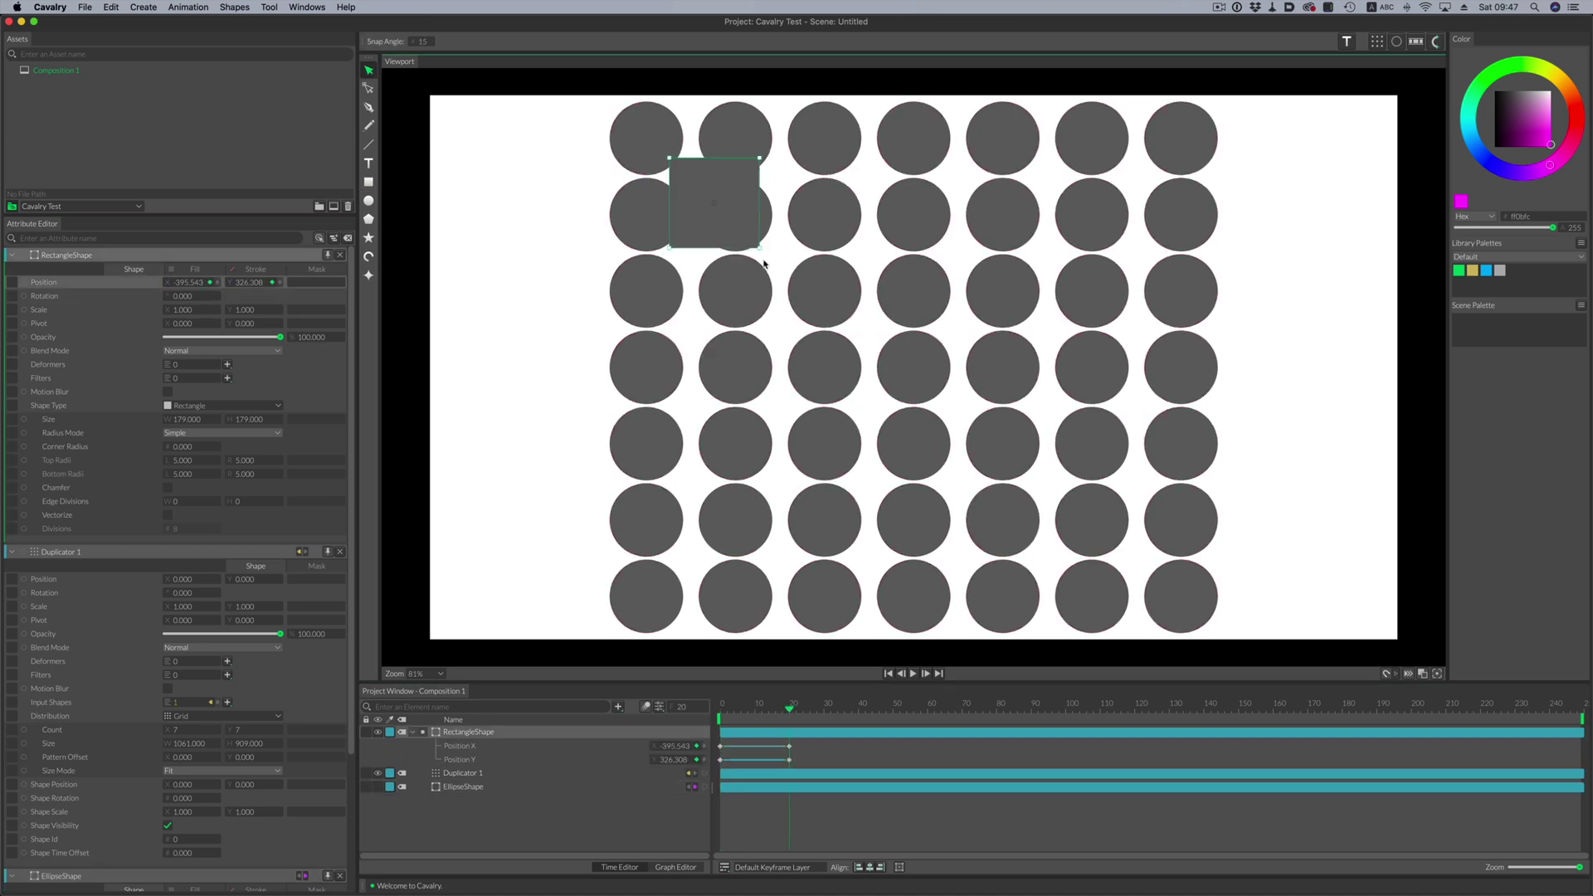
left_click_drag(664, 202, 1084, 554)
left_click_drag(791, 709, 837, 707)
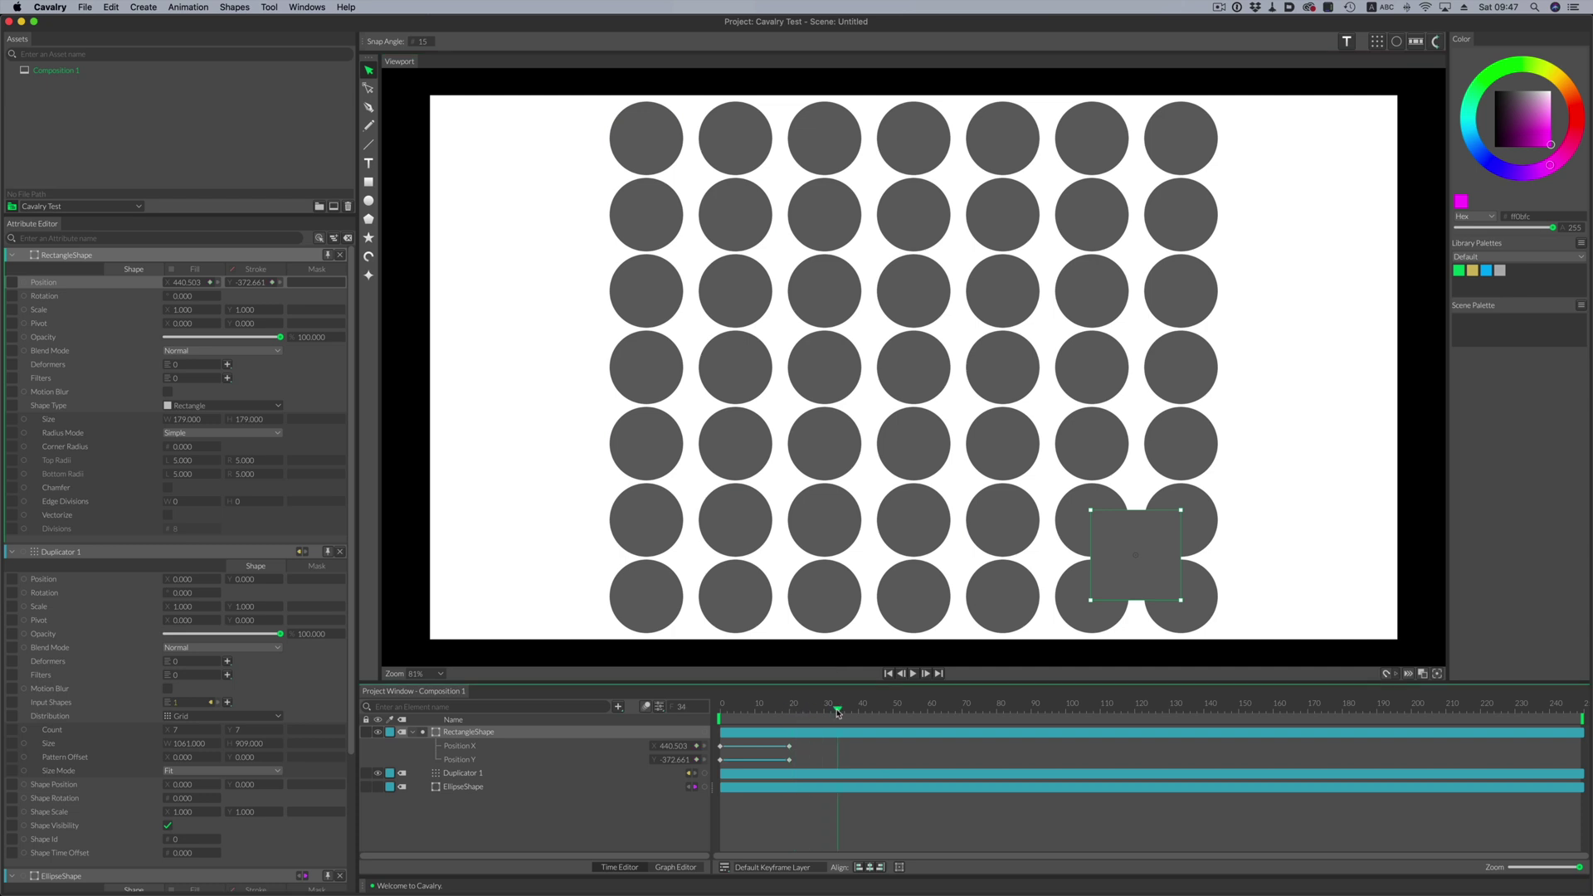
left_click_drag(1116, 574, 670, 186)
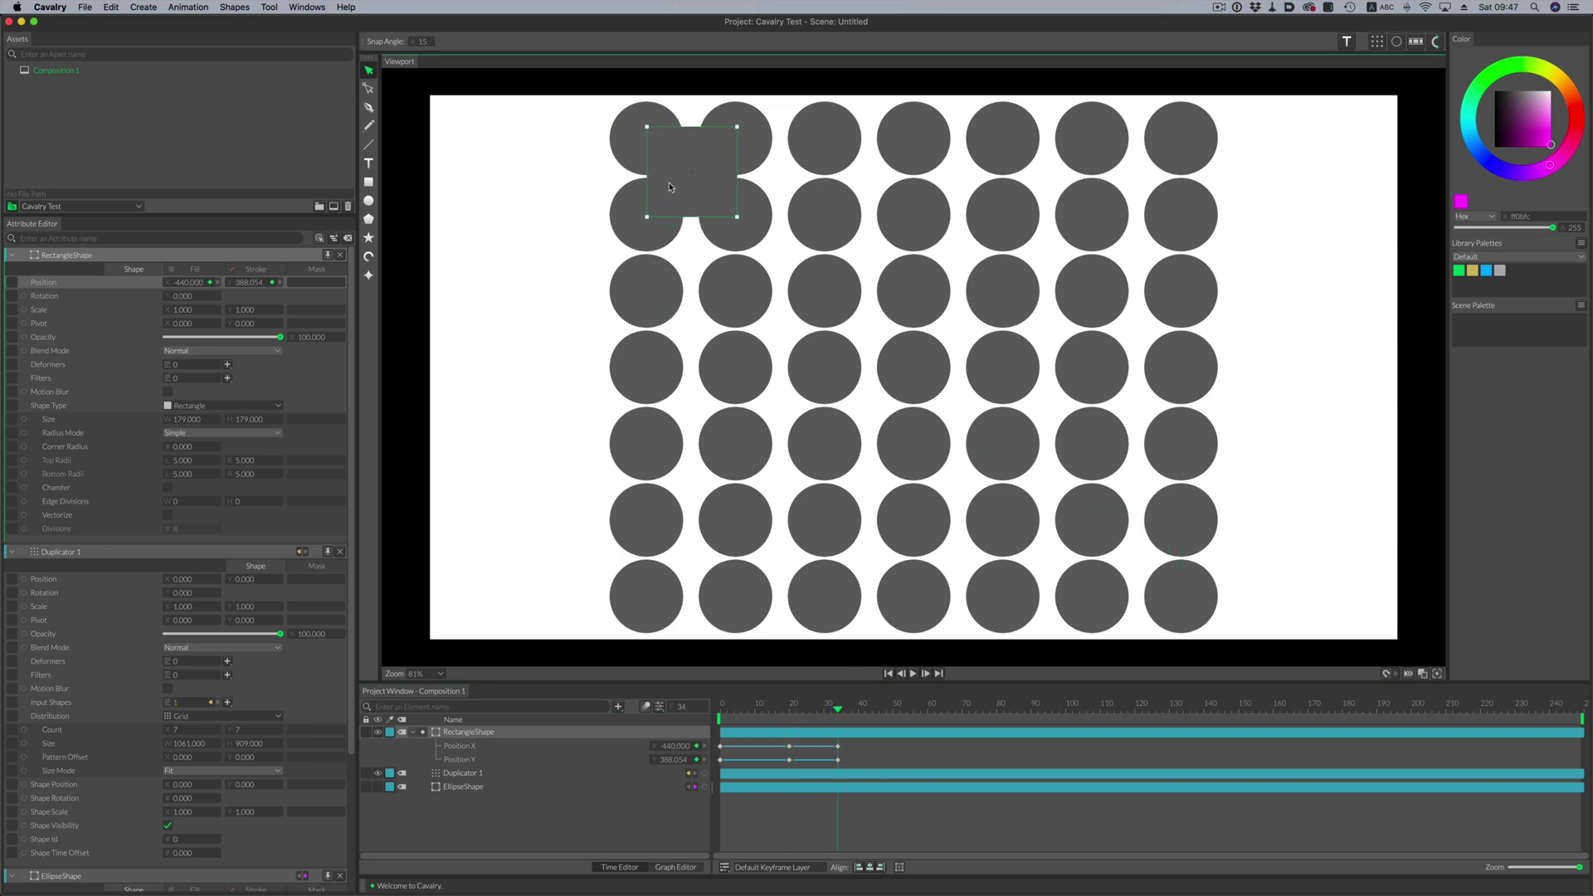
Step: Give all Position keyframes Bezier easing in the Graph Editor and preview the motion
left_click(675, 868)
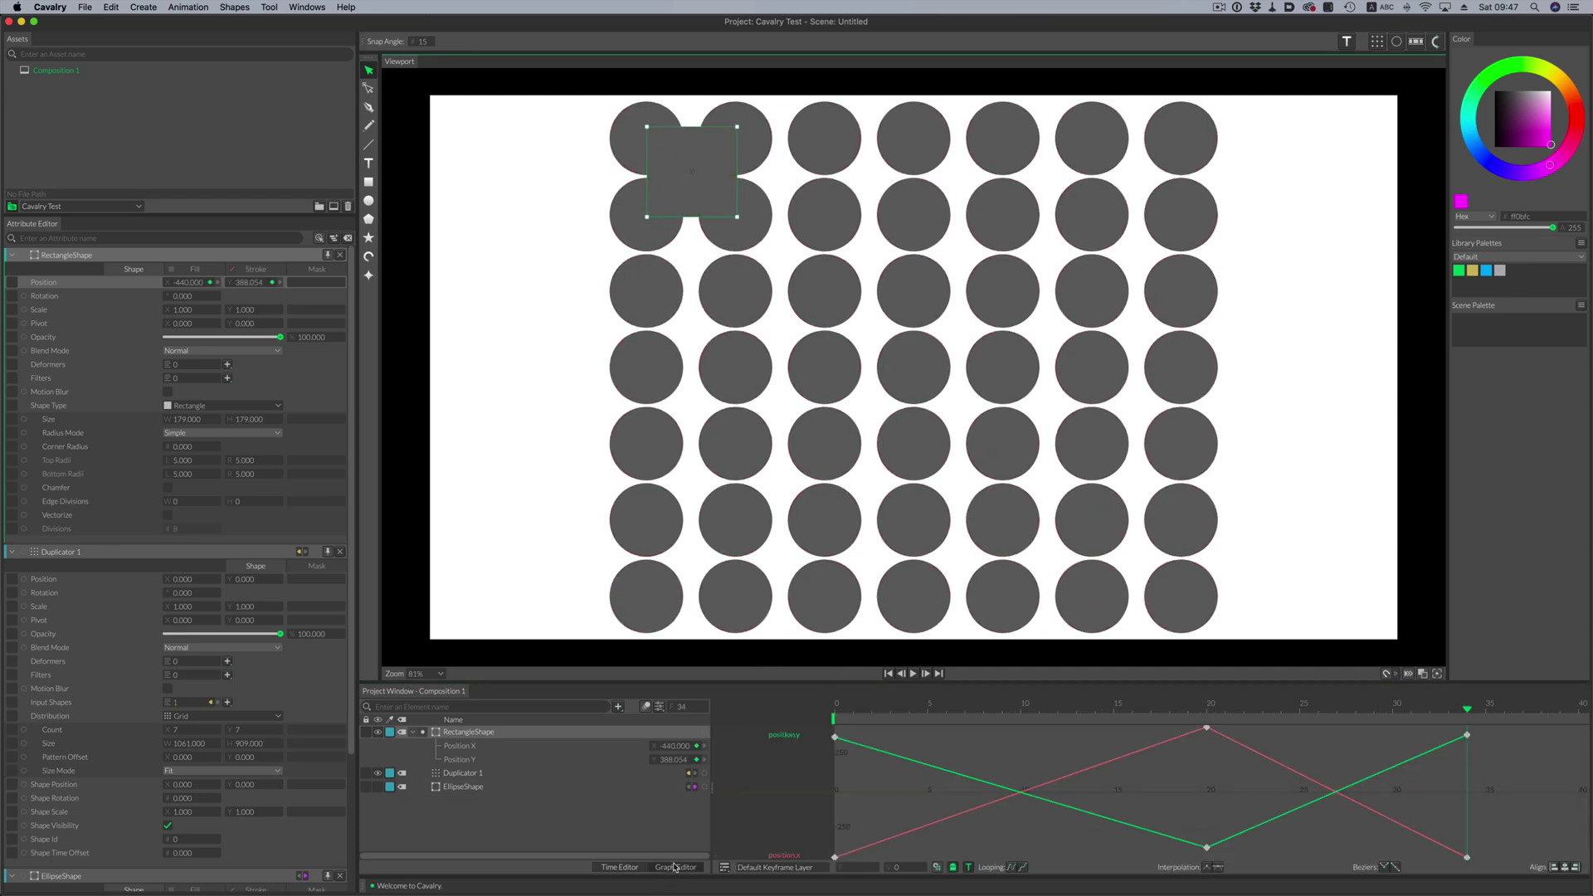
key("f")
left_click_drag(1353, 737, 981, 826)
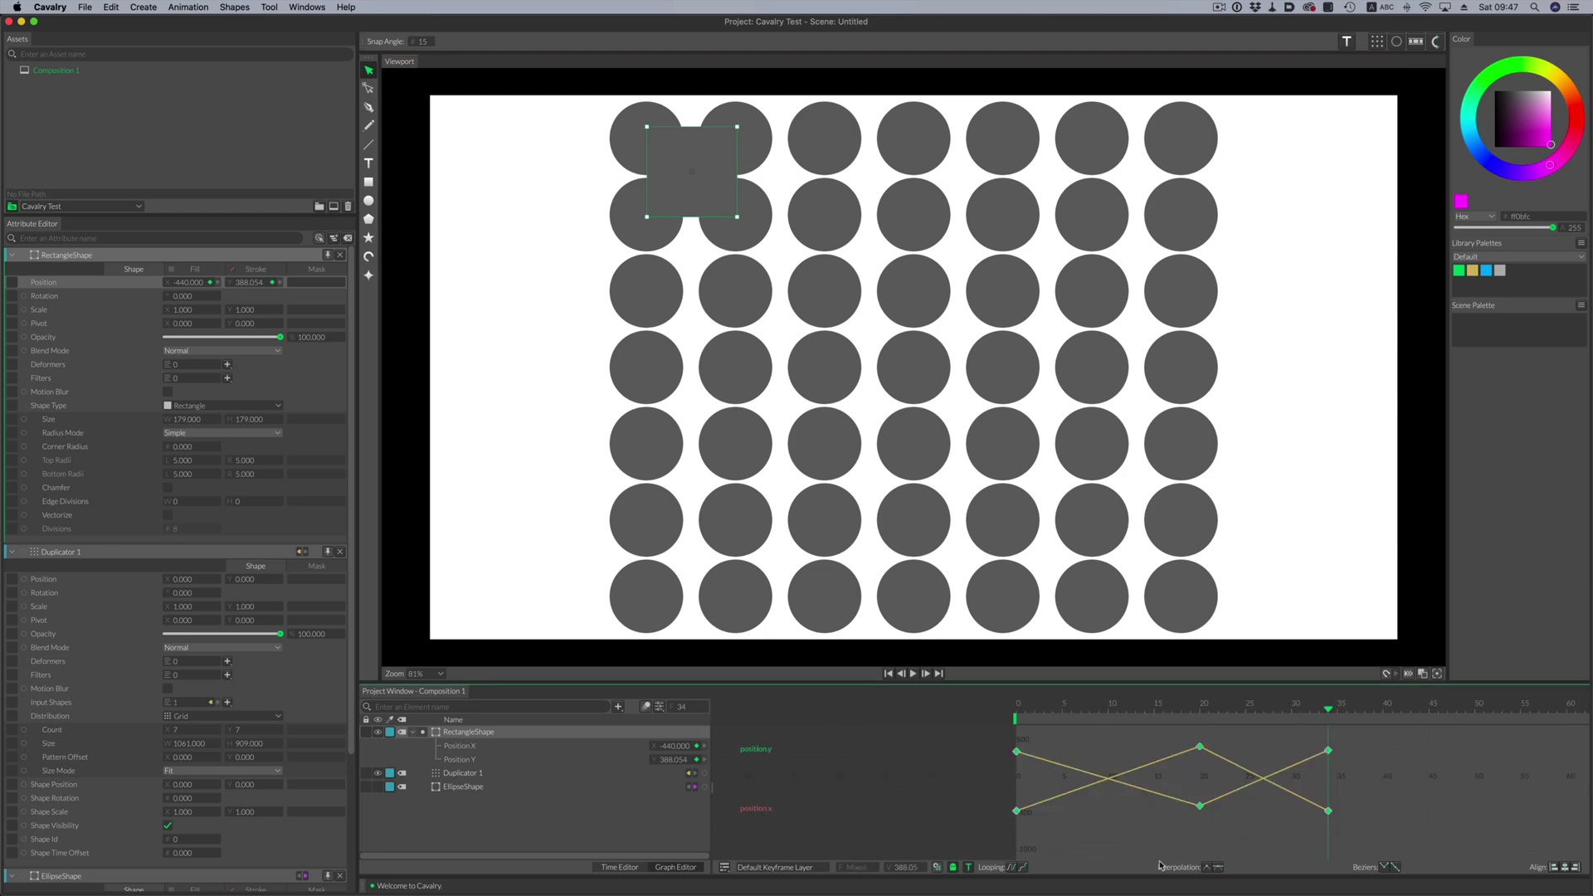
left_click(1218, 868)
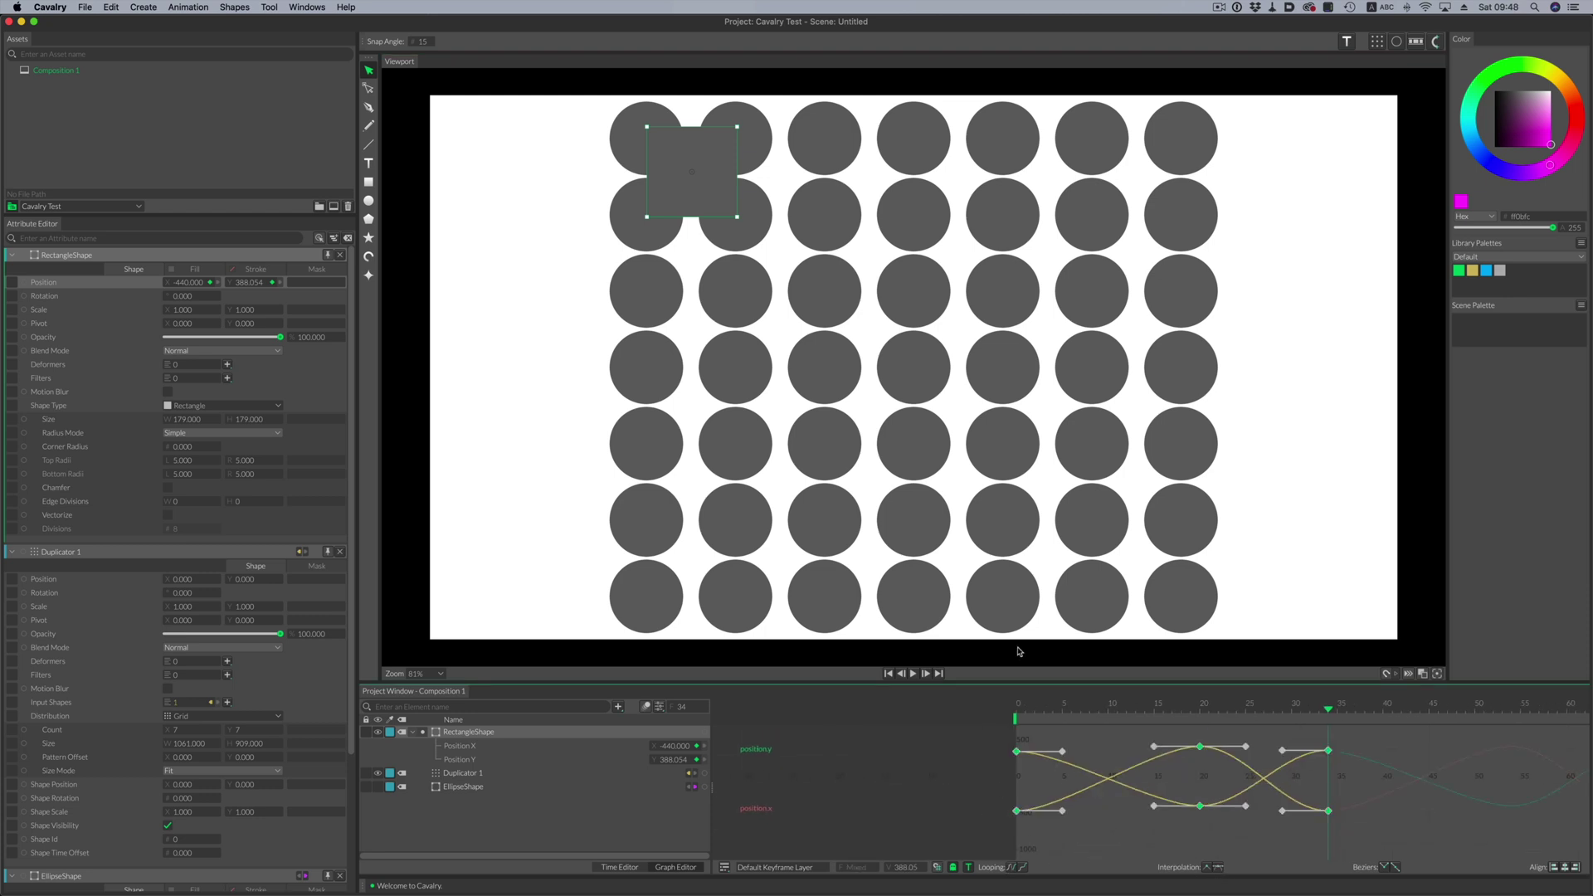
left_click(914, 673)
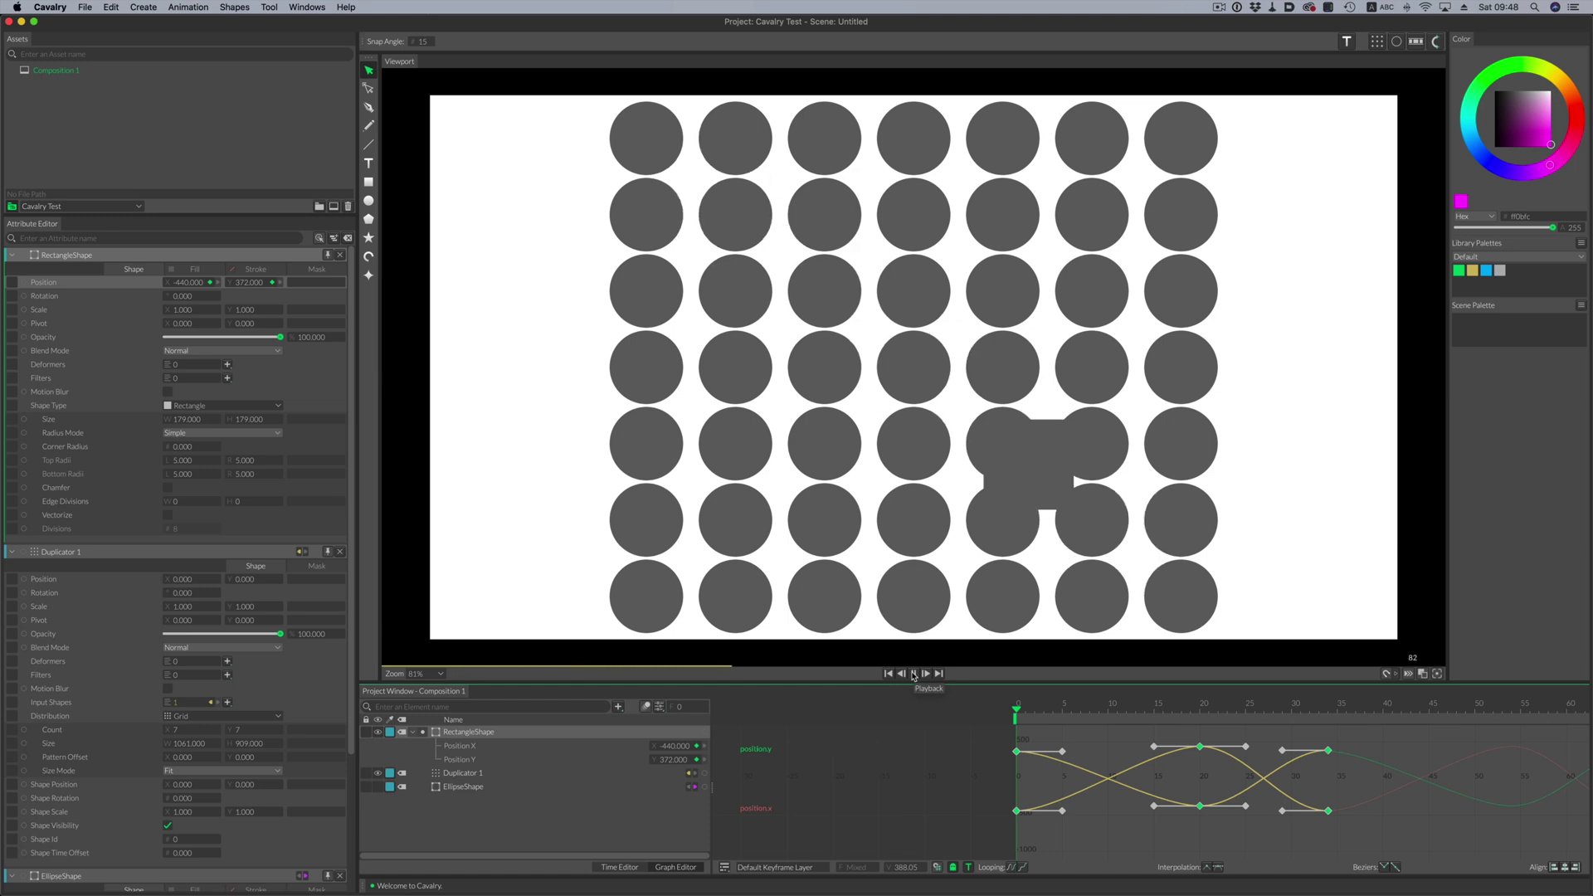
left_click(914, 674)
Step: Return to frame 0 and add a Color Blend to the scene
left_click(622, 868)
left_click(888, 674)
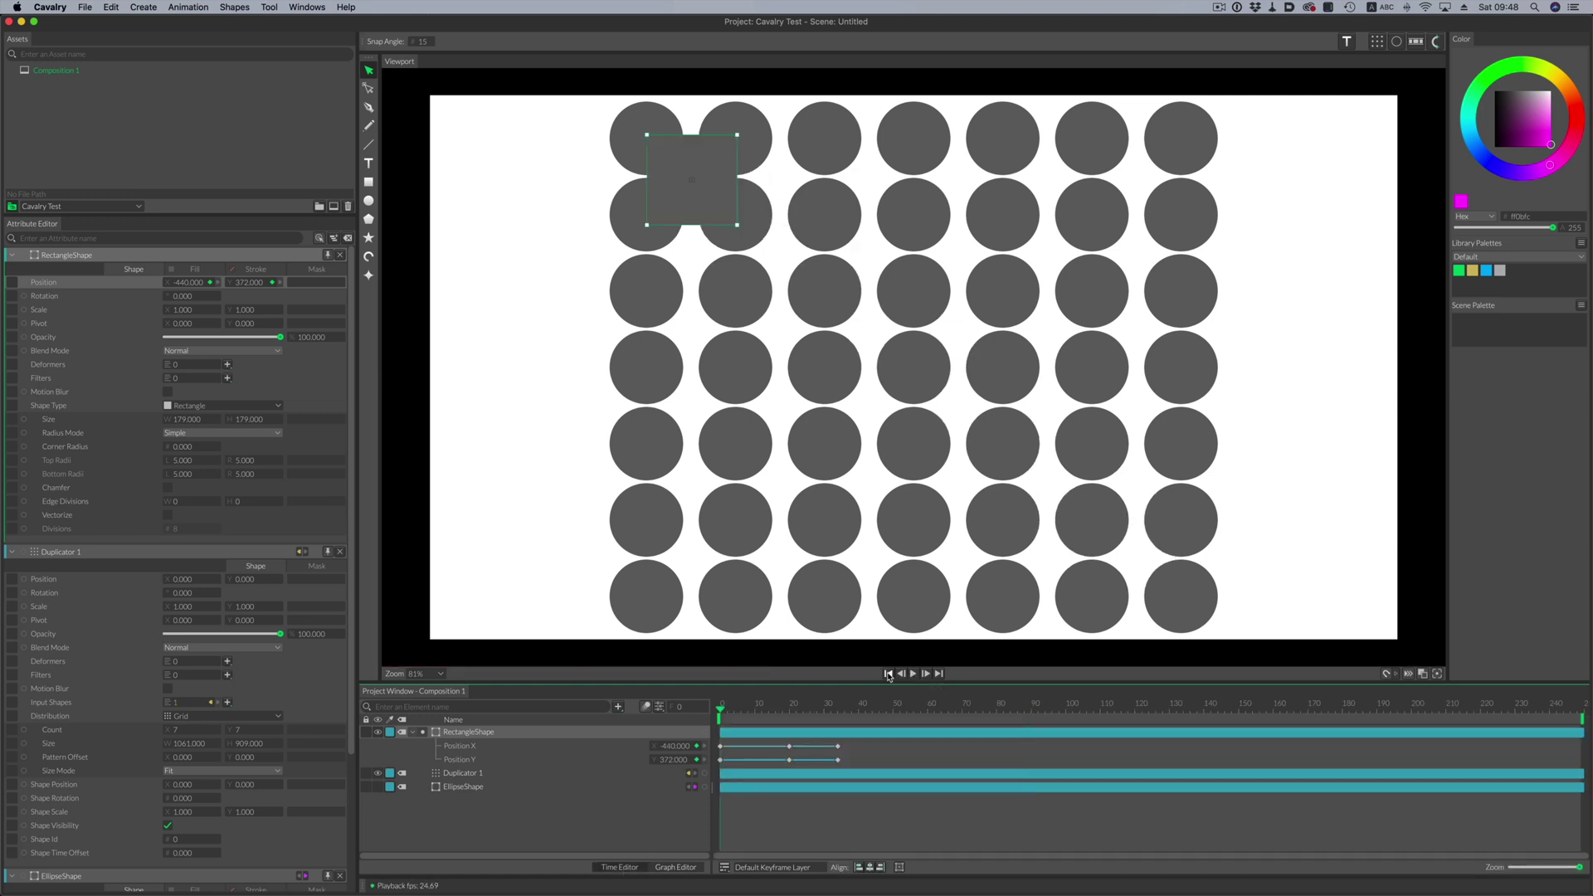
left_click(618, 708)
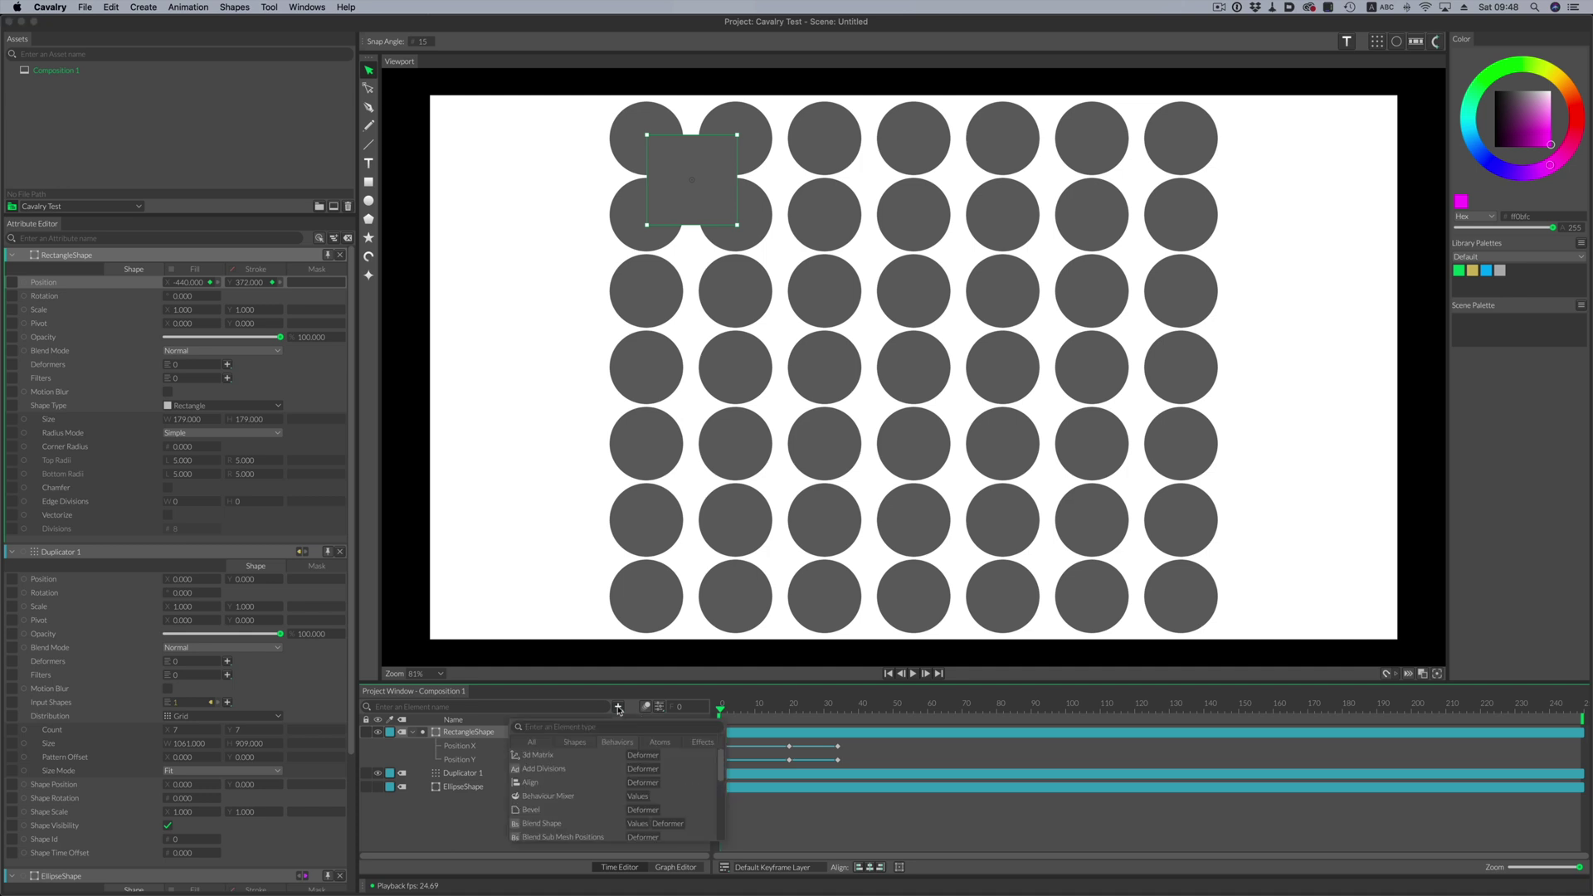
type("color")
key("Return")
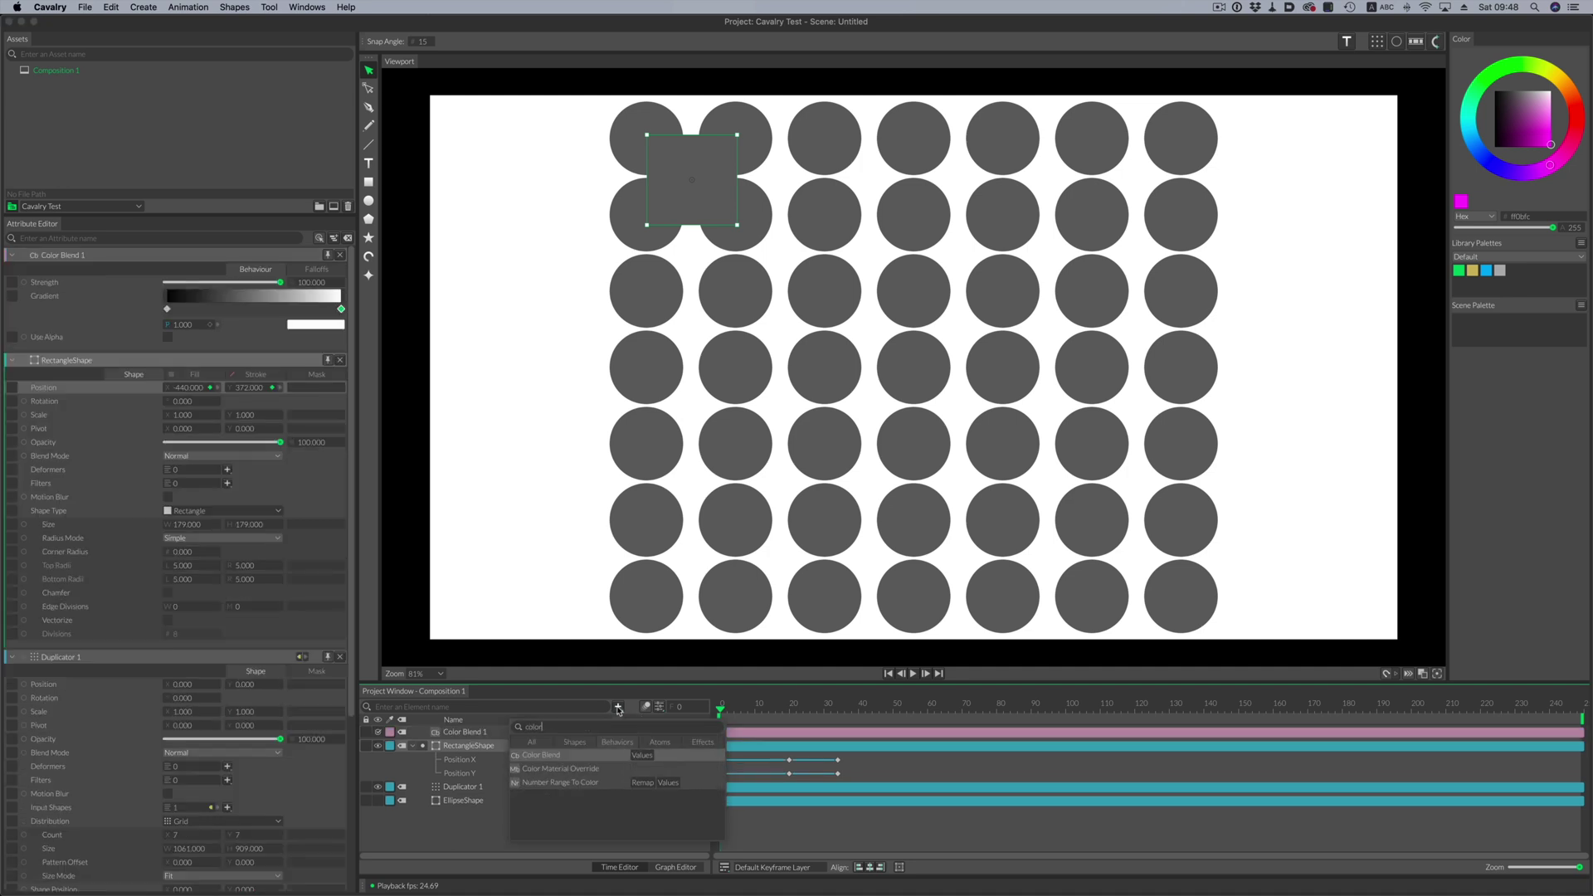
Step: Set the Color Blend gradient from violet to magenta and connect it to EllipseShape Fill Color
left_click(316, 324)
left_click(368, 187)
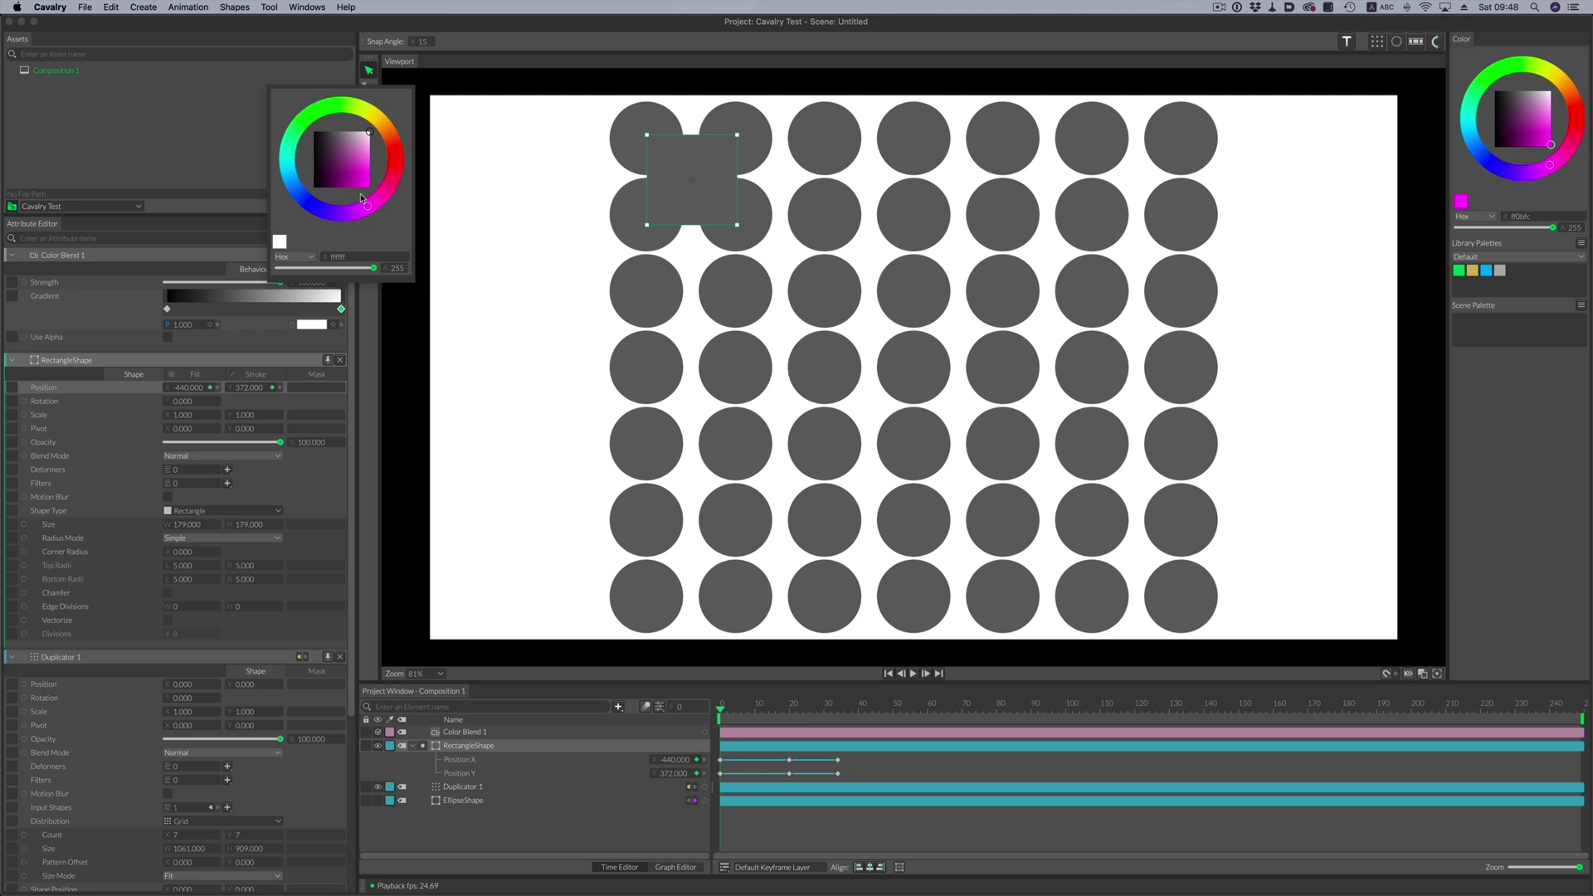
left_click(167, 309)
left_click(167, 308)
mouse_move(176, 199)
left_mouse_down()
mouse_move(161, 221)
mouse_move(200, 193)
left_mouse_up()
left_click(465, 734)
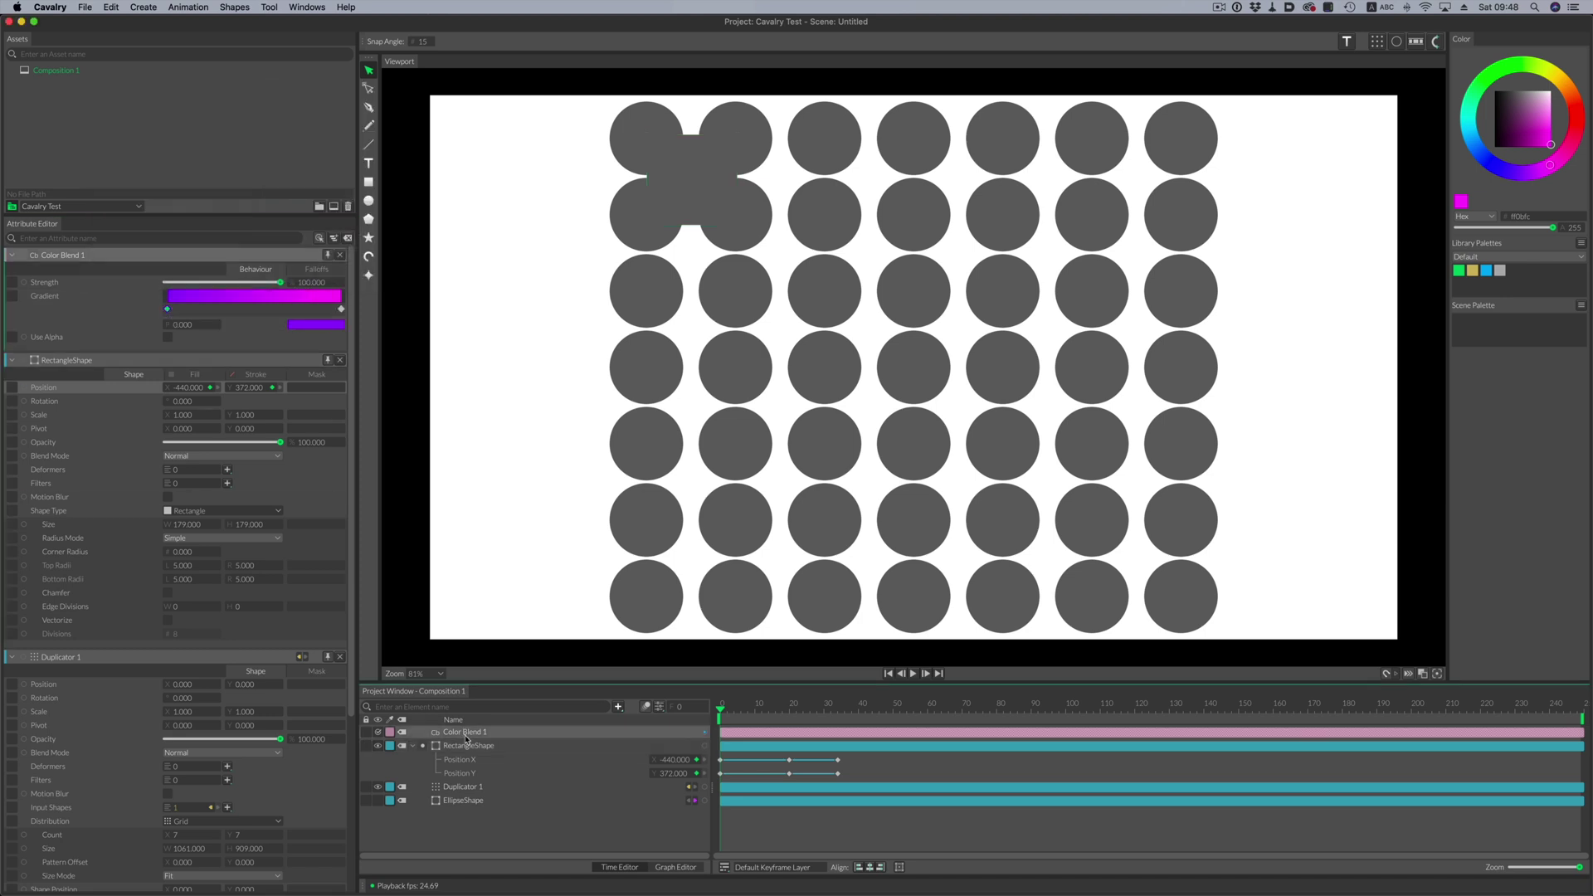
left_click_drag(704, 737, 469, 804)
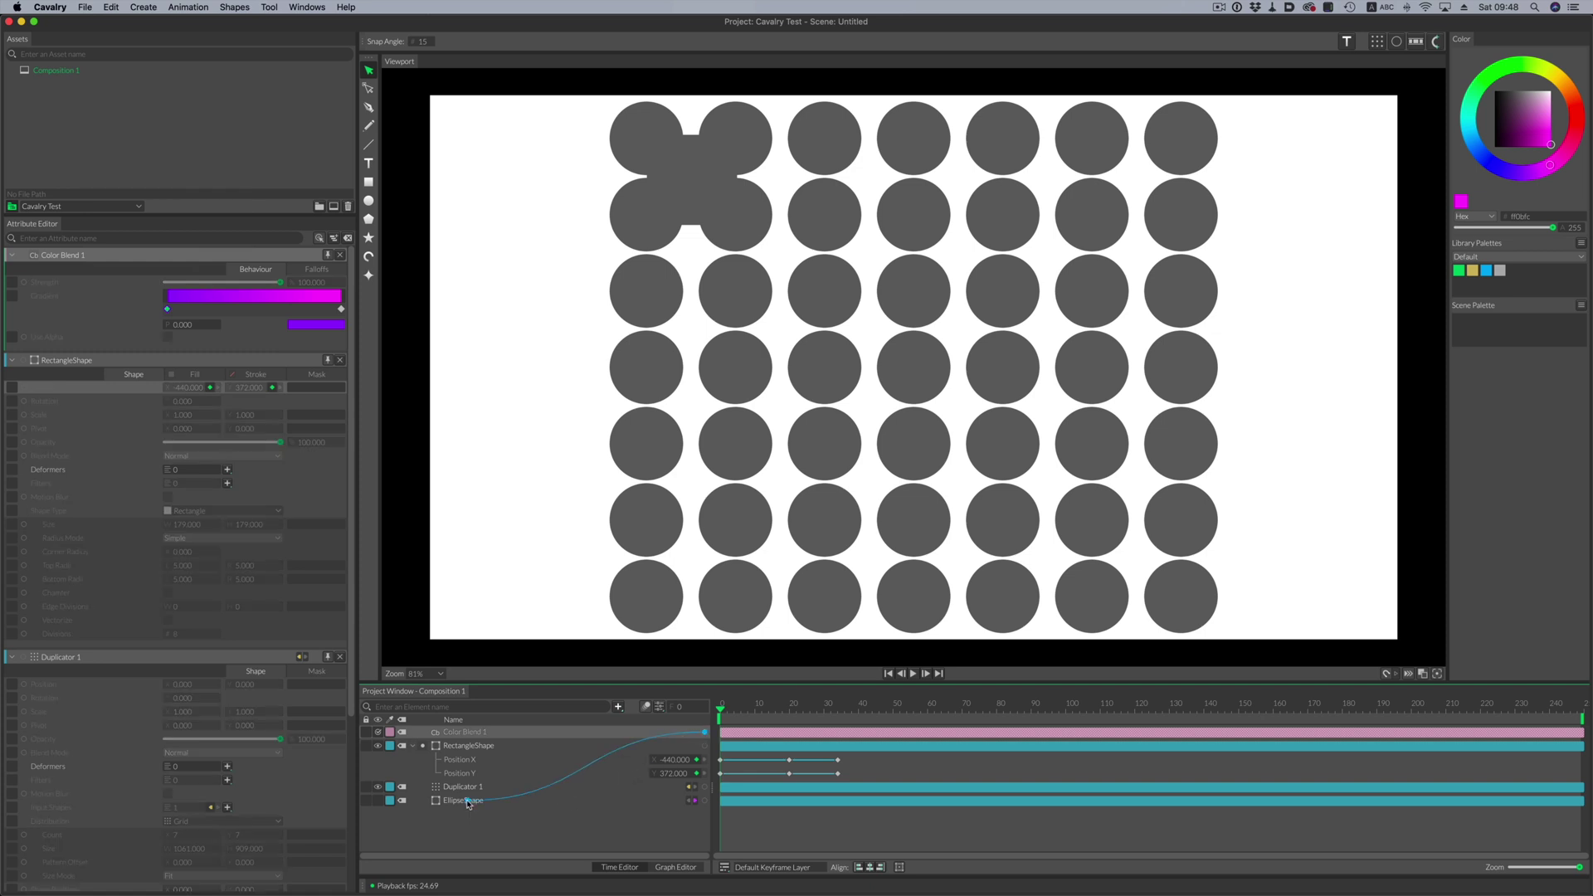
left_click(496, 821)
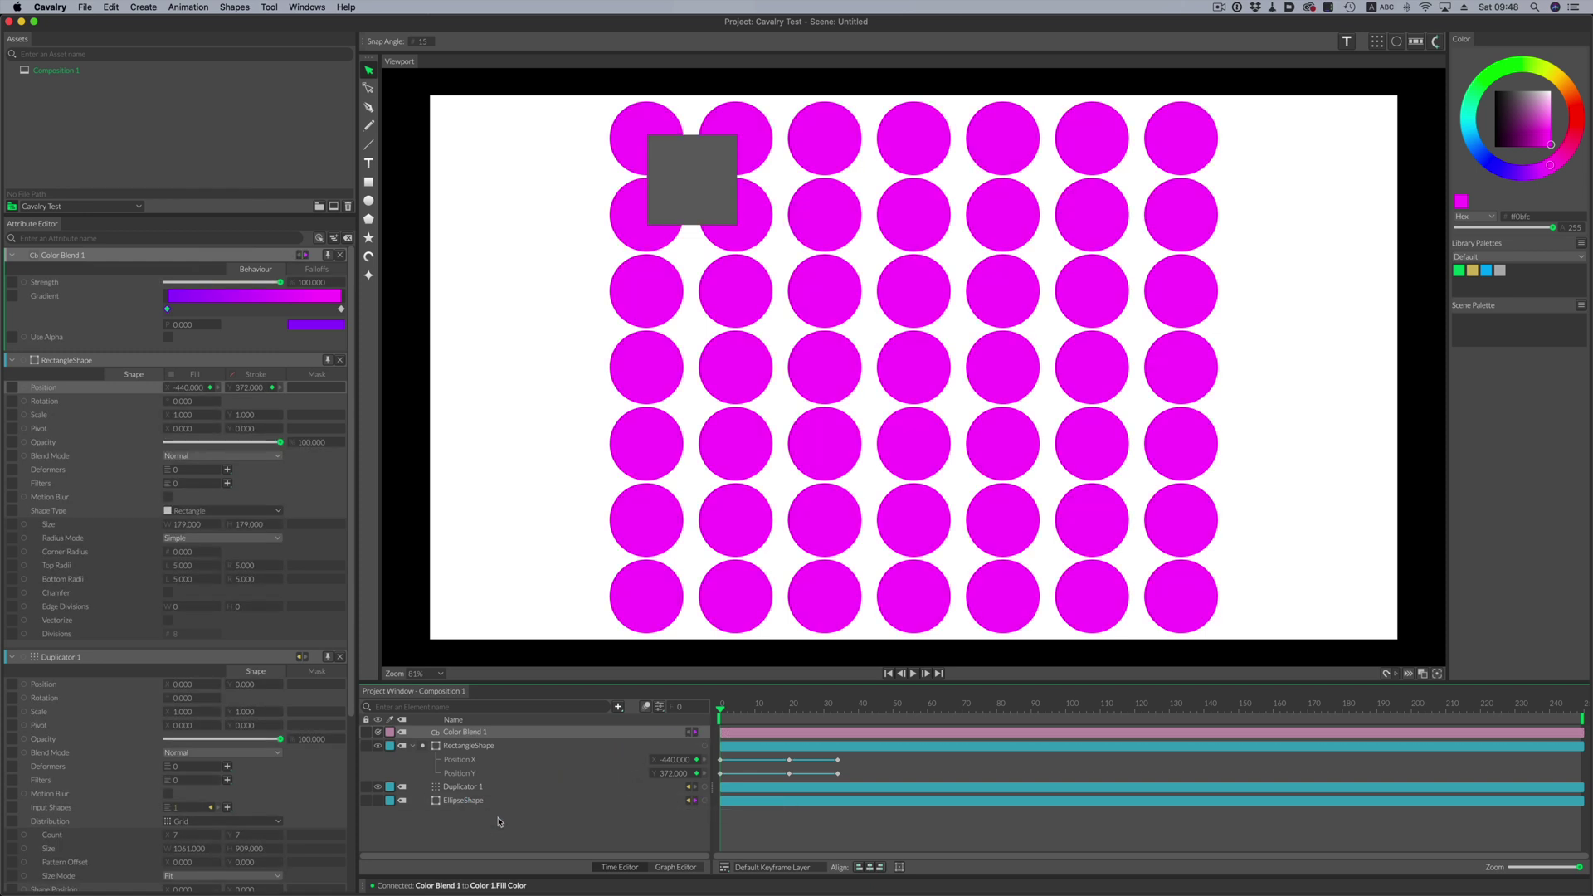
Step: Add a Falloff to the Color Blend and widen its Scale X to reach neighbouring circles
left_click(316, 269)
right_click(294, 301)
mouse_move(315, 304)
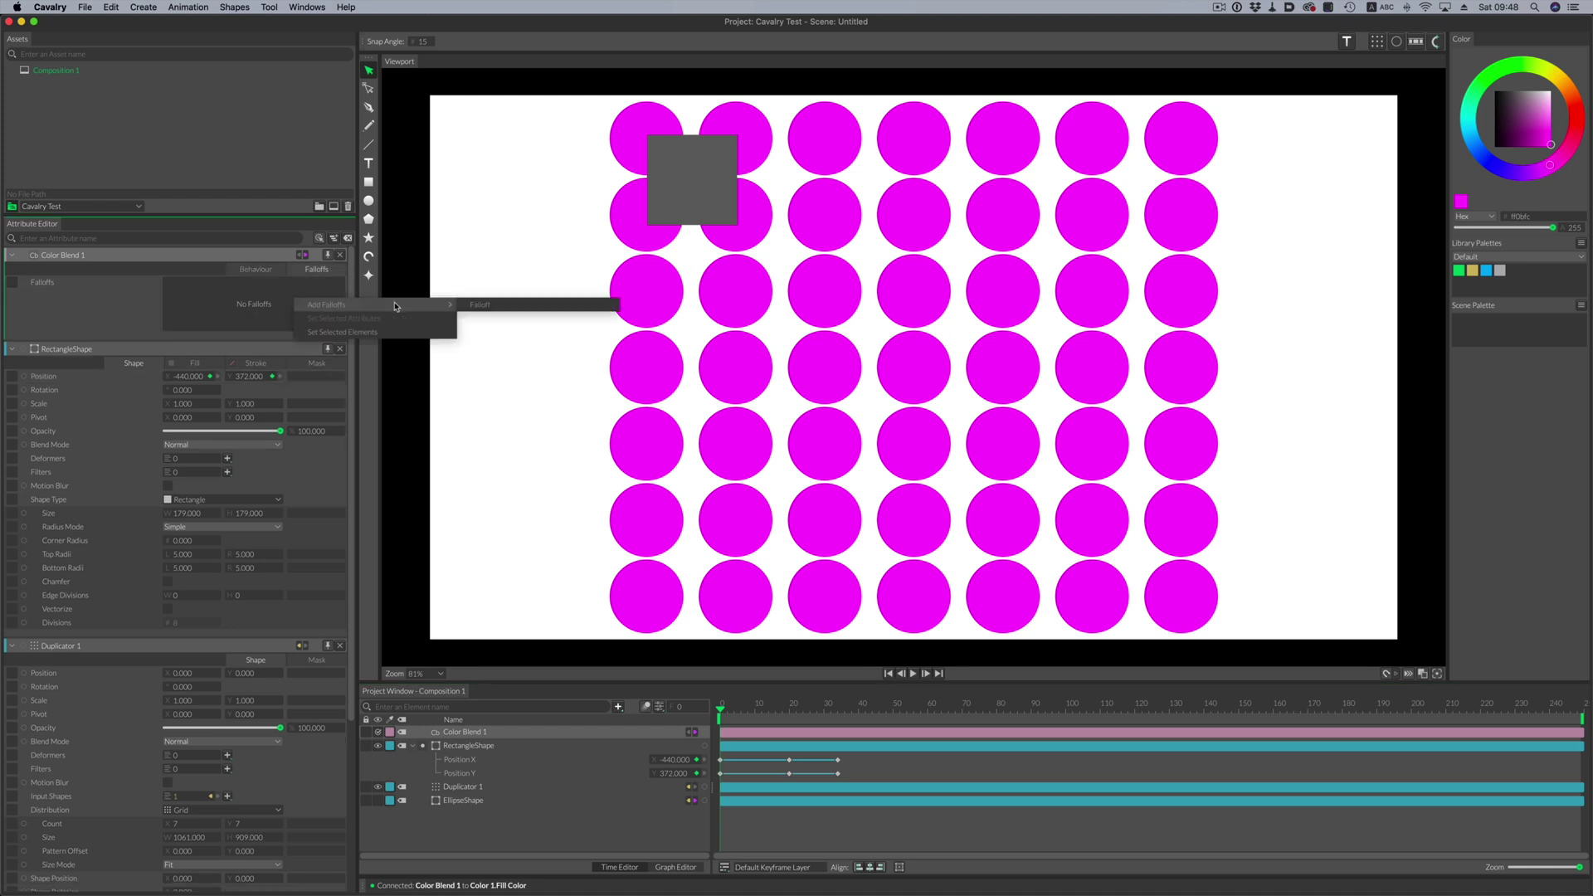
left_click(475, 305)
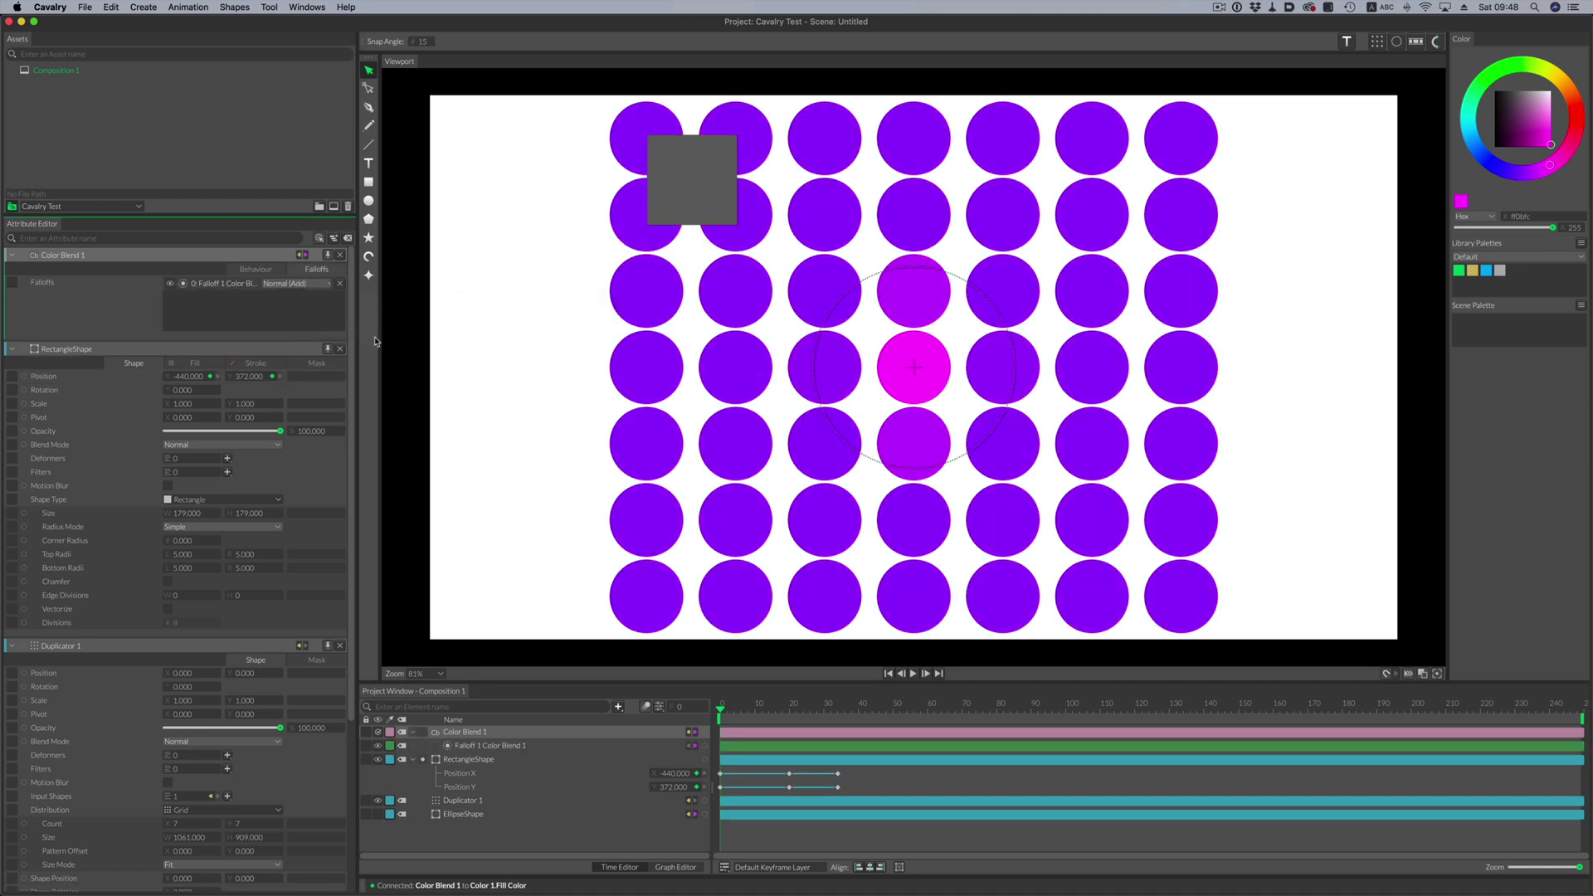
left_click(462, 745)
left_click_drag(200, 307, 160, 313)
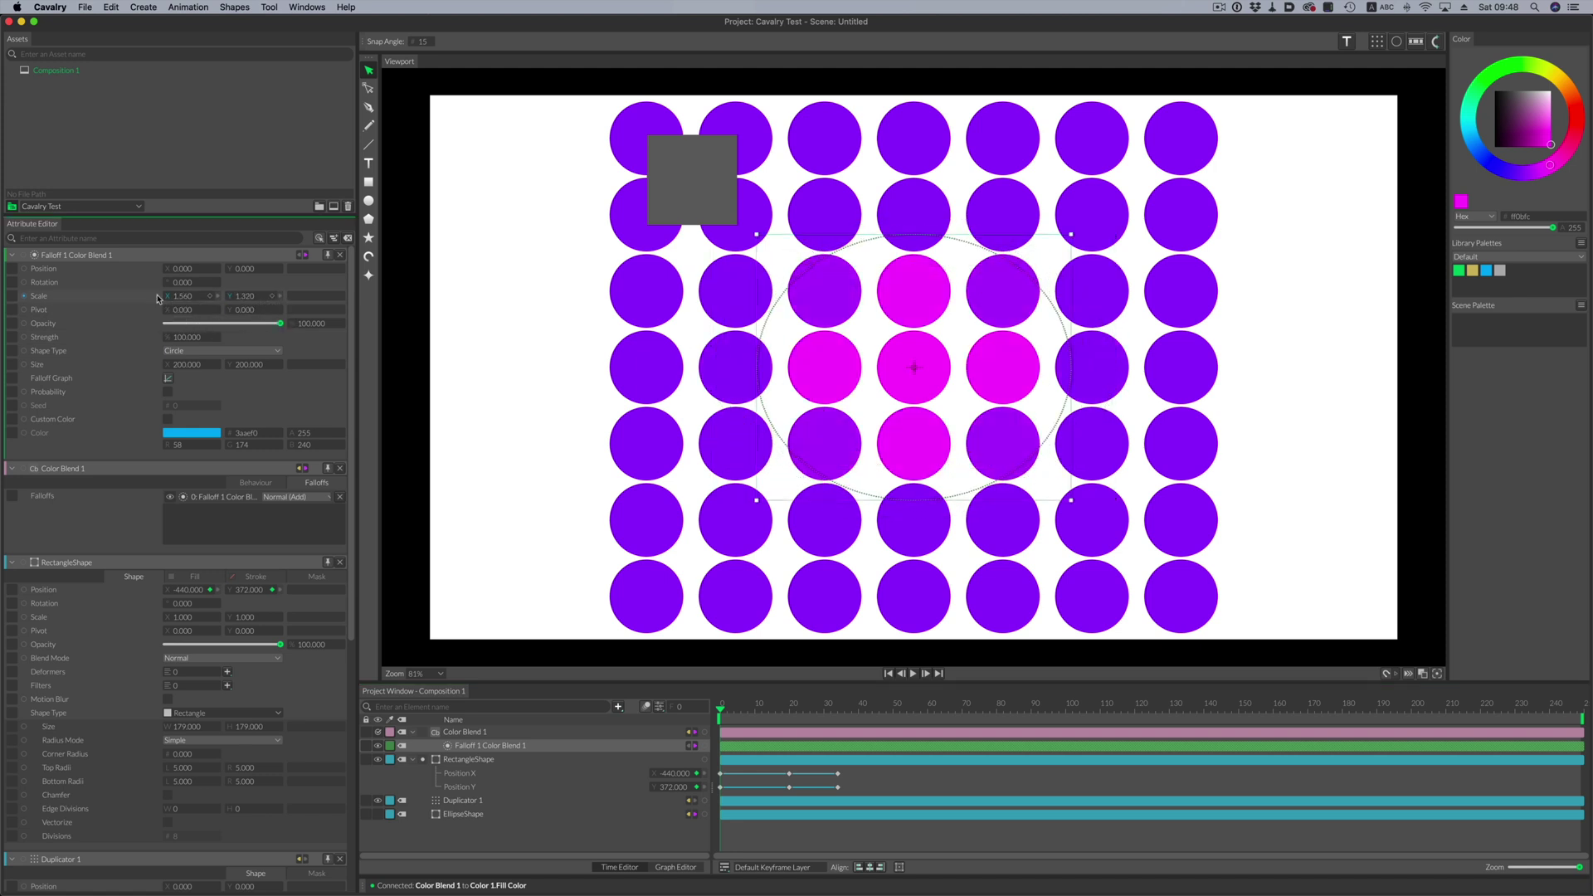
Step: Link Falloff 1's Position to the animated RectangleShape's Position and play it back
left_click(349, 240)
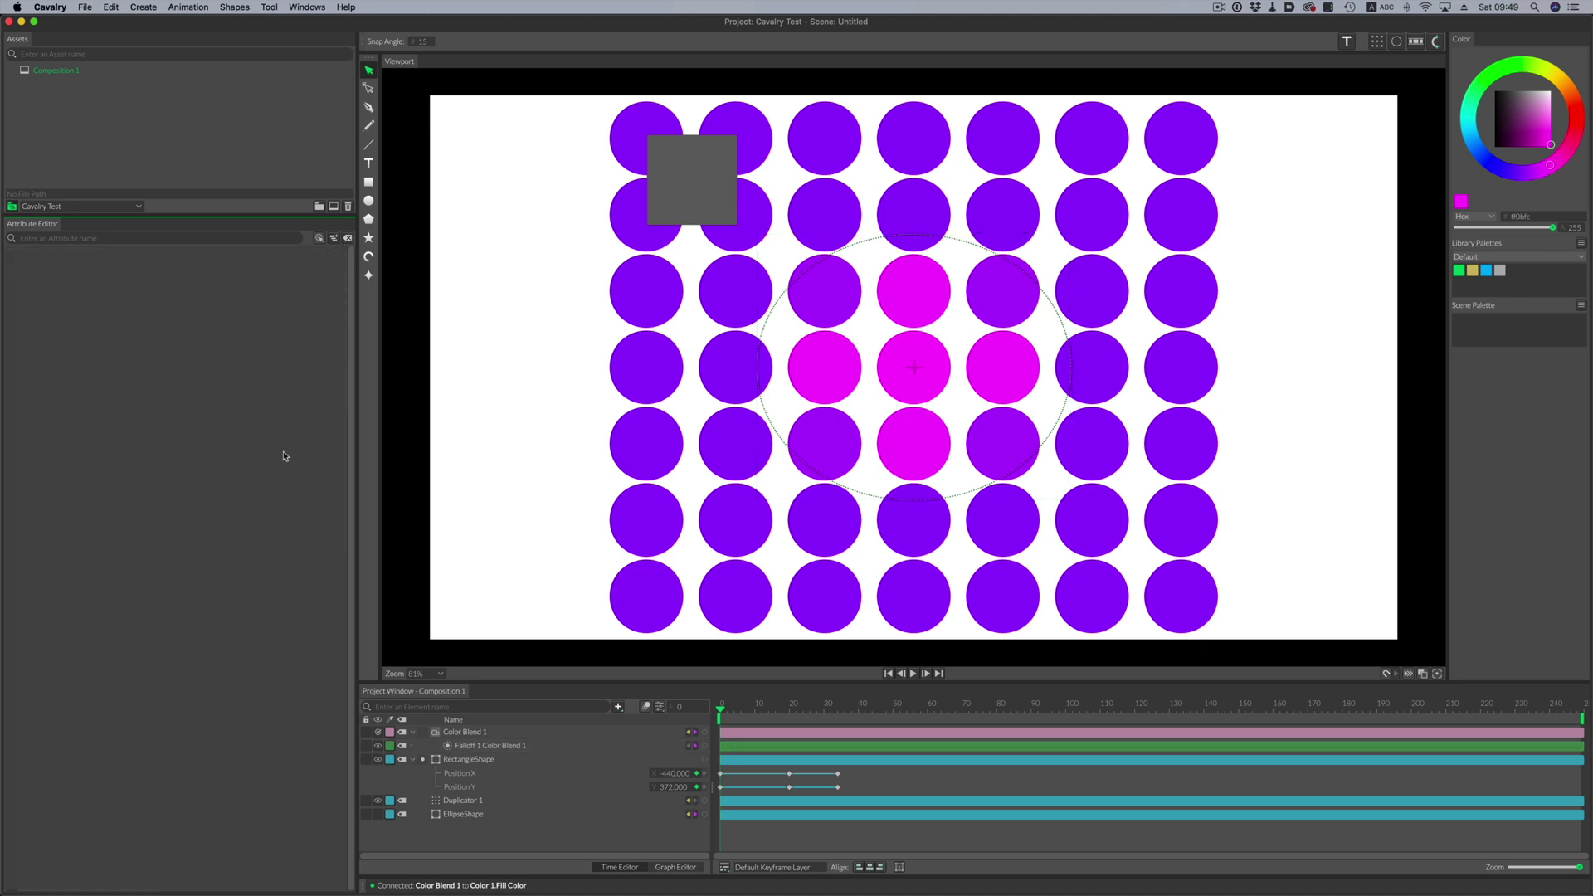
key("super+z")
left_click(489, 760)
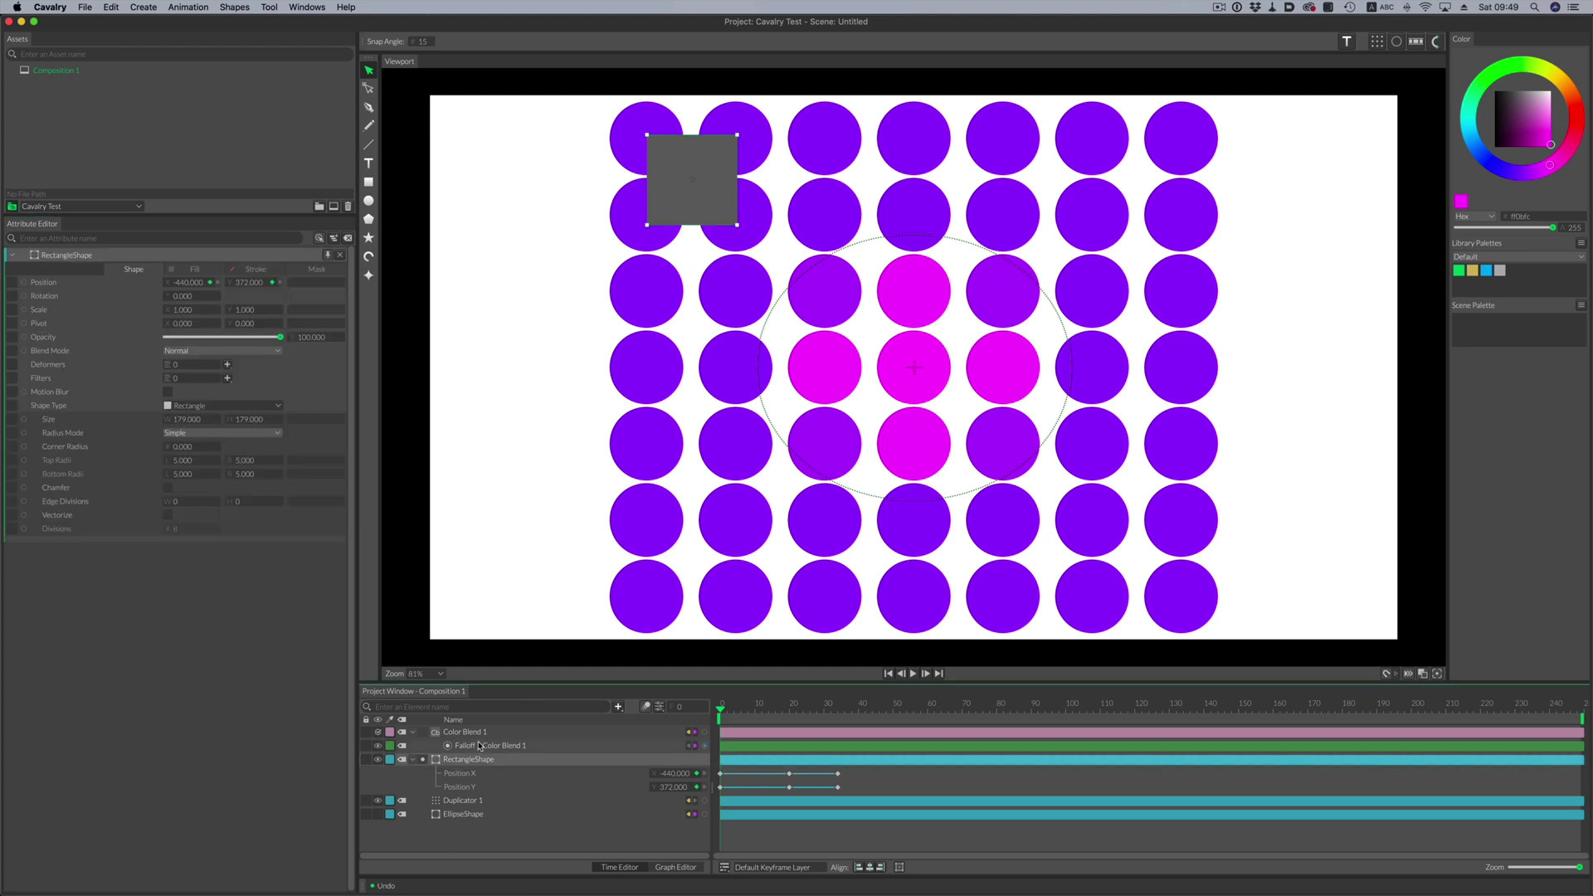
left_click(480, 746)
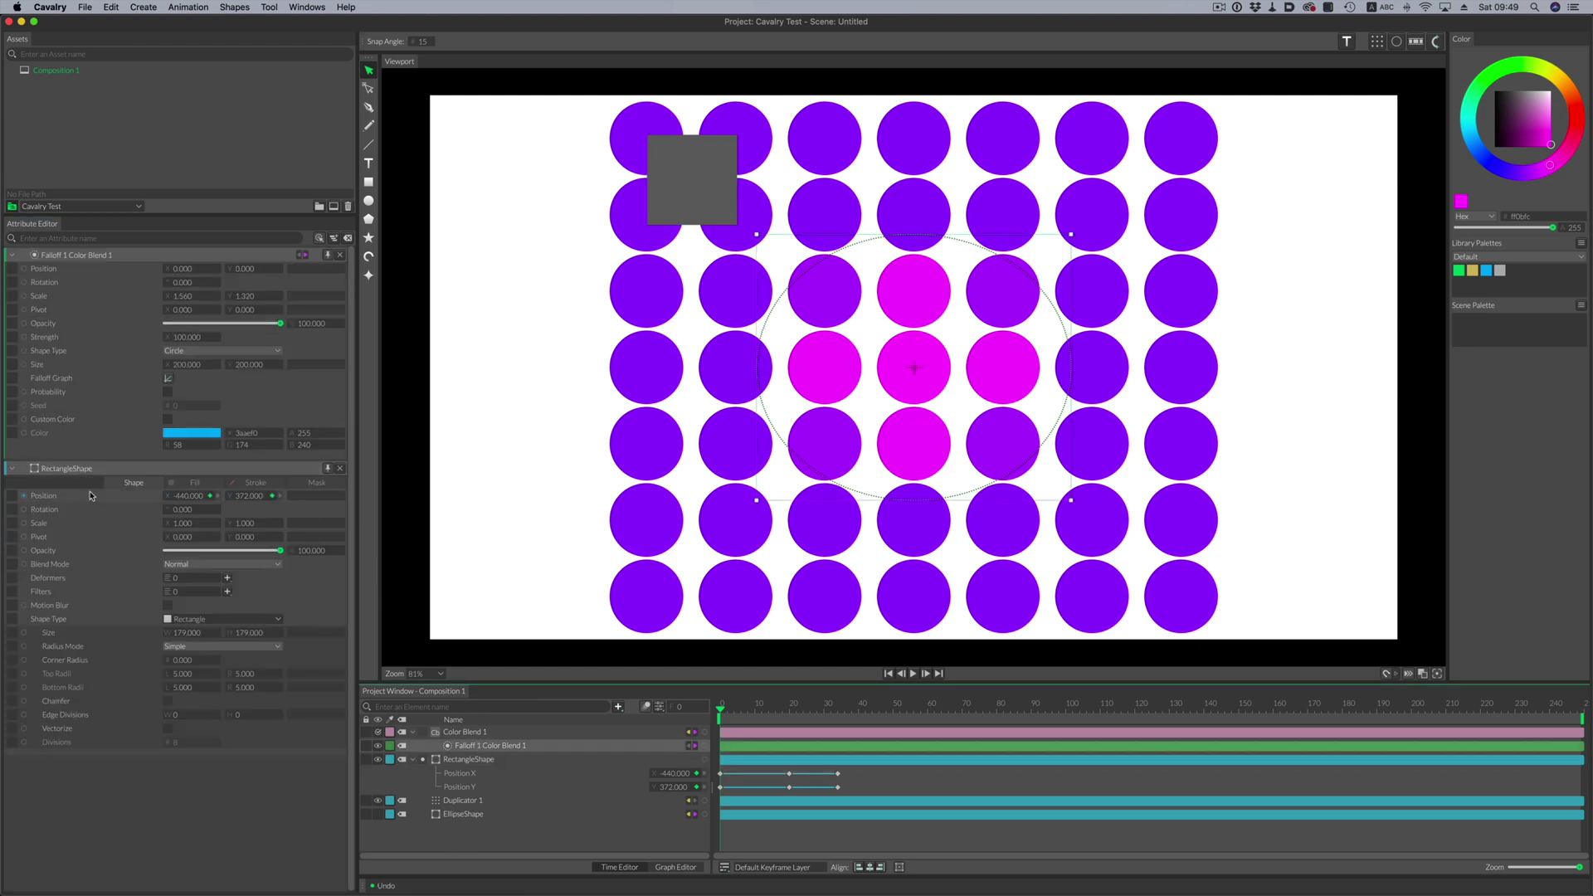
left_click_drag(33, 496, 24, 268)
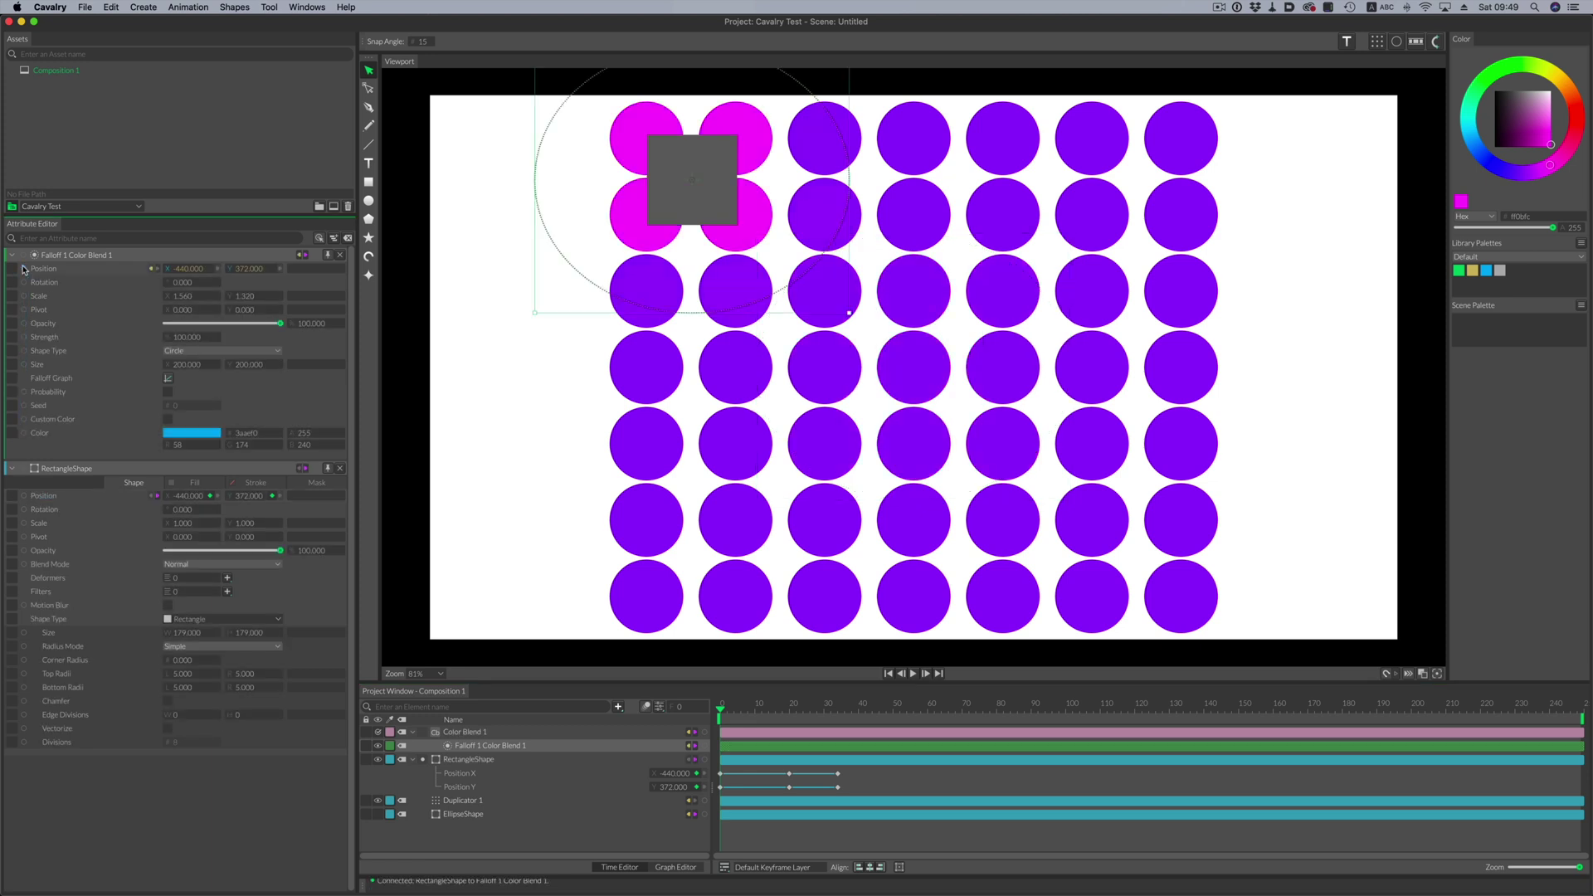
left_click(912, 674)
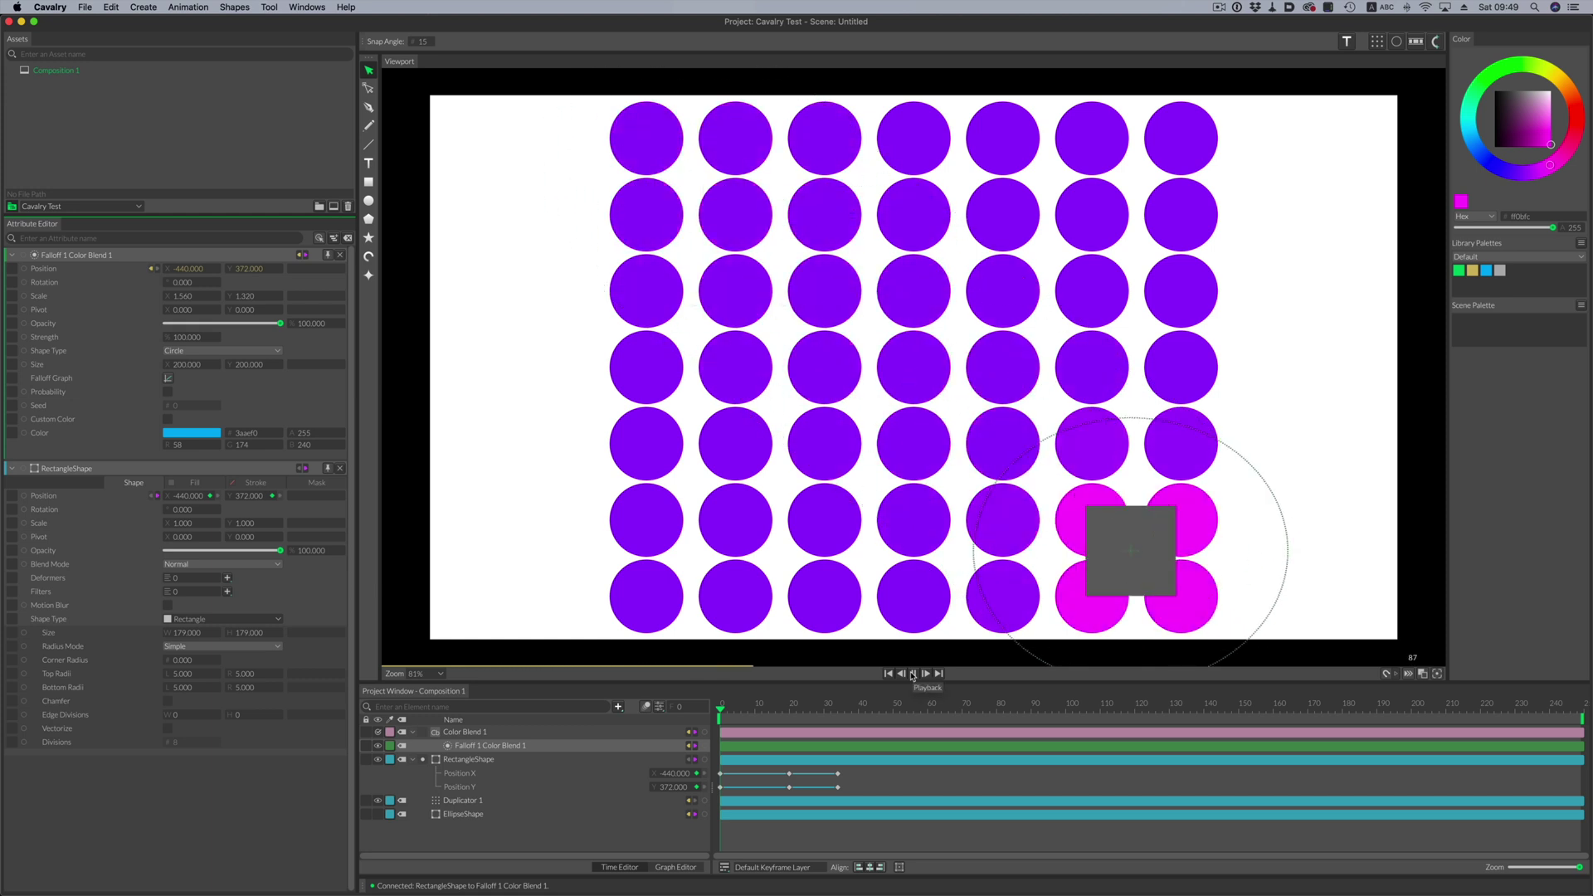
left_click(904, 673)
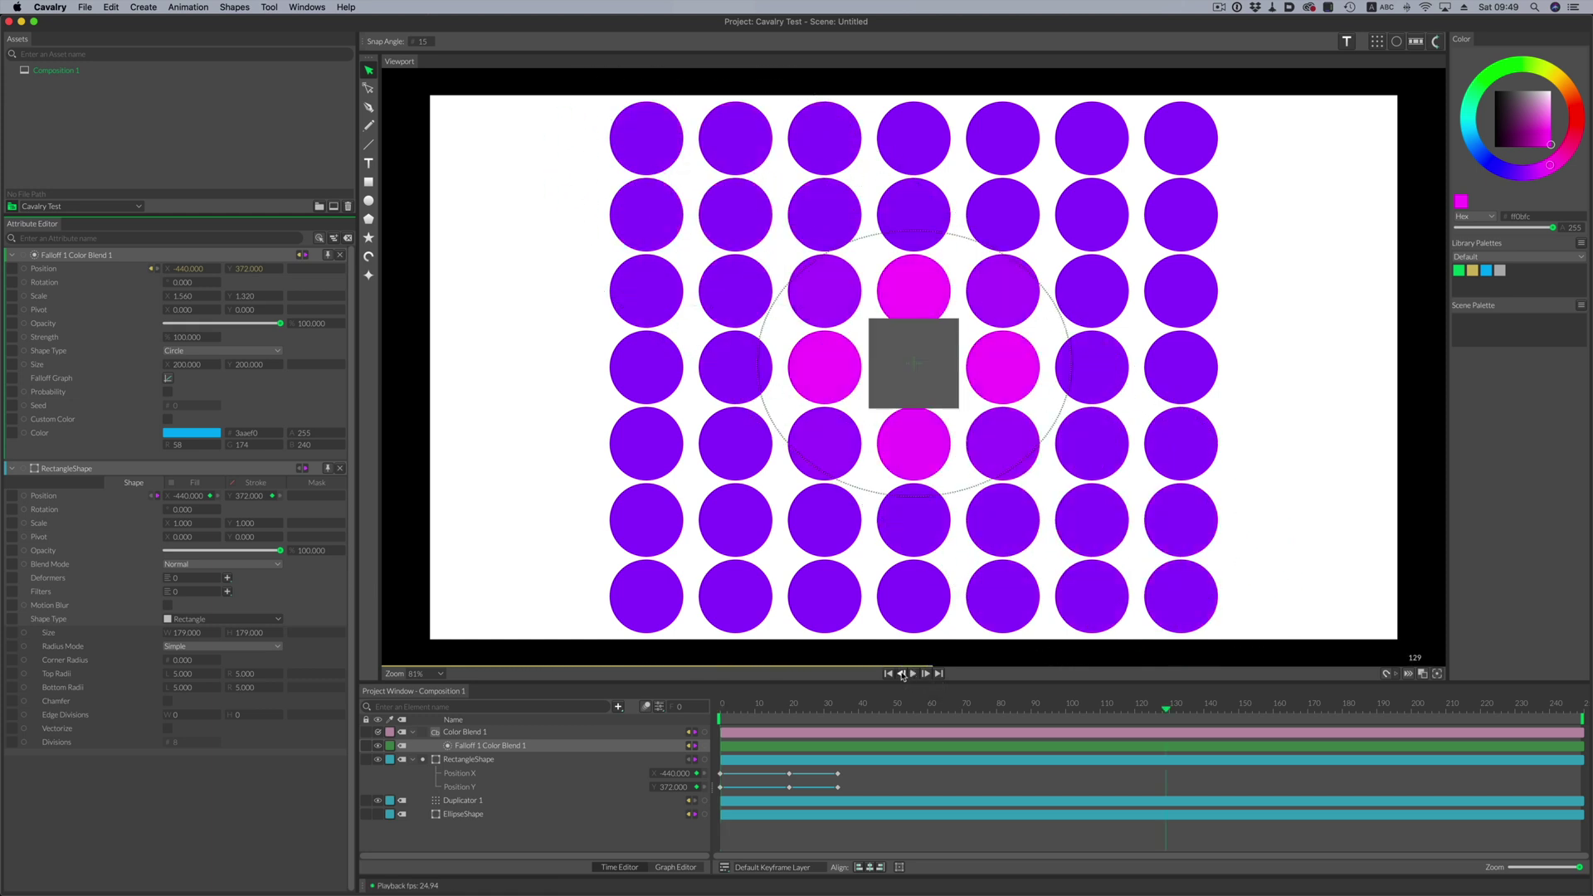
Step: Return to frame 0 and add a new Oscillator to the scene
left_click(889, 674)
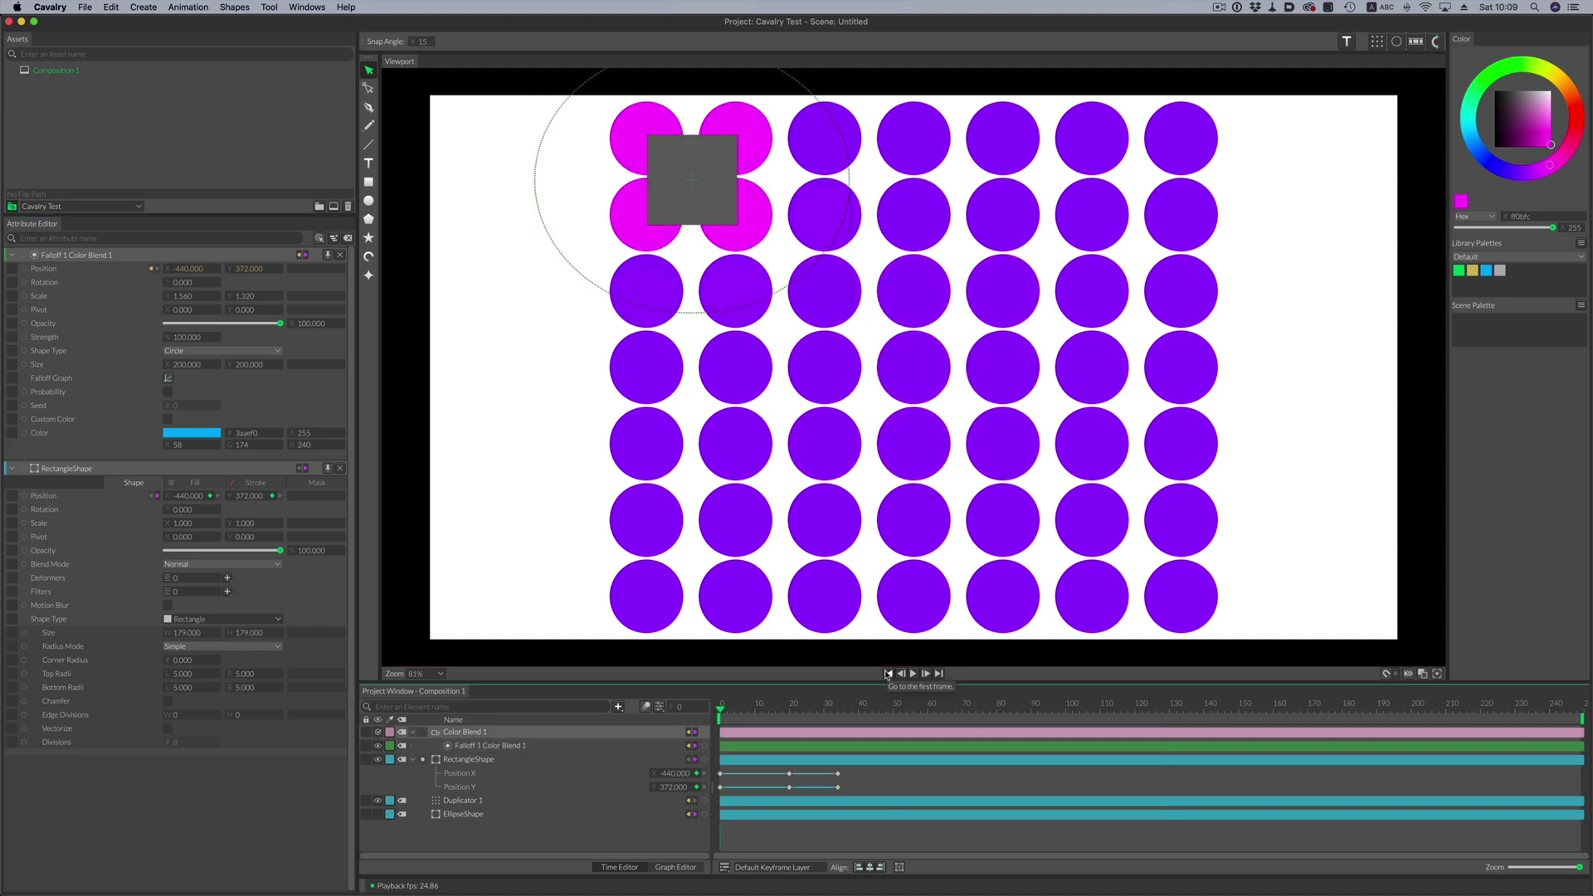
left_click(617, 707)
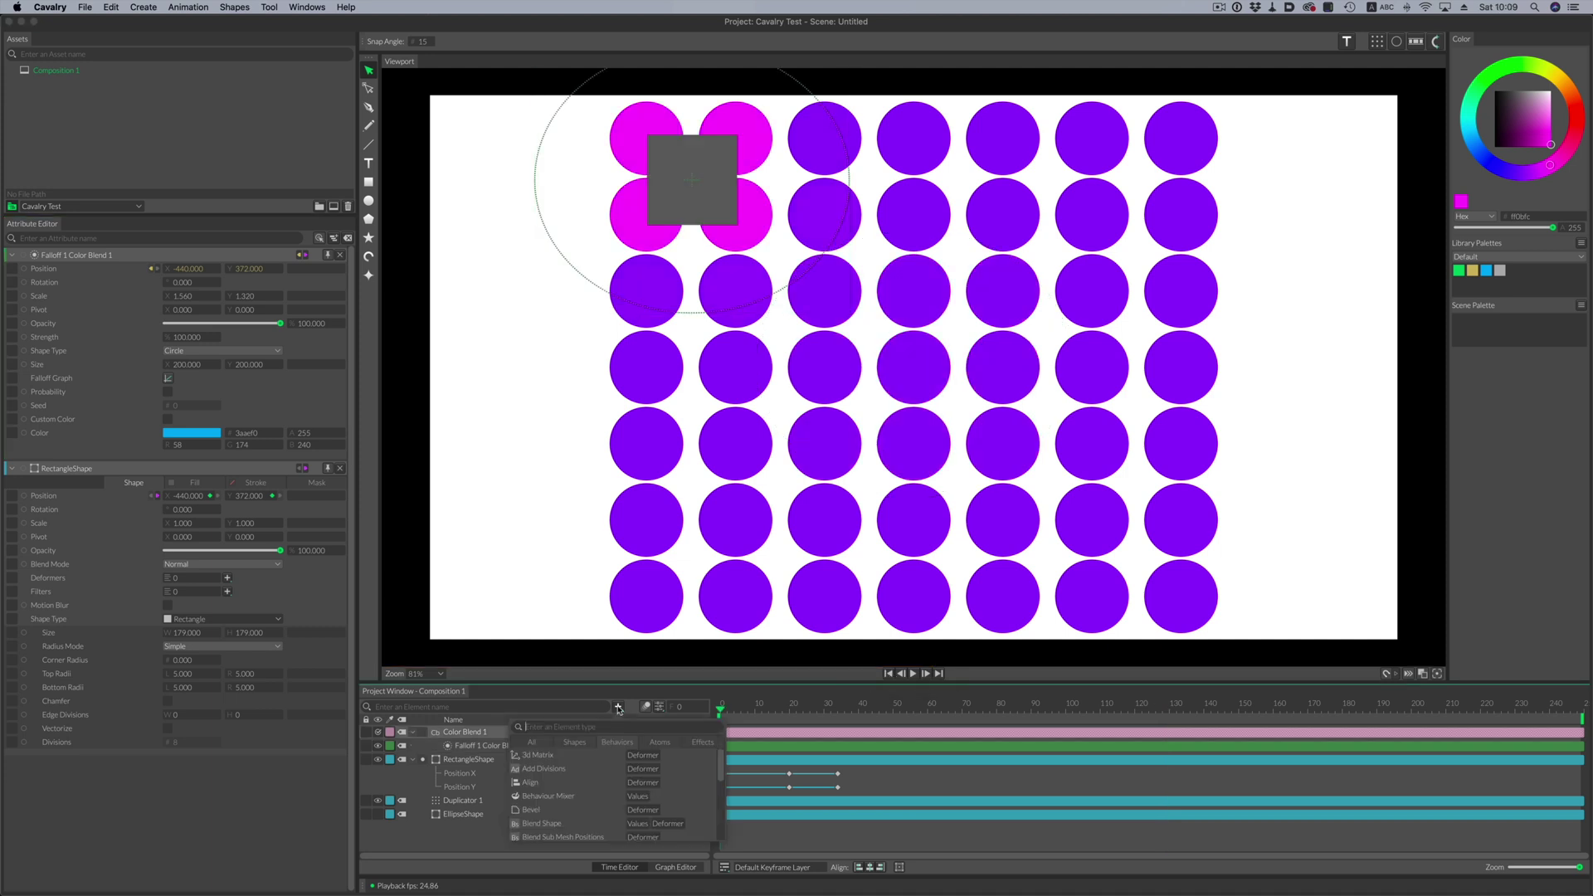
type("oscill")
key("Return")
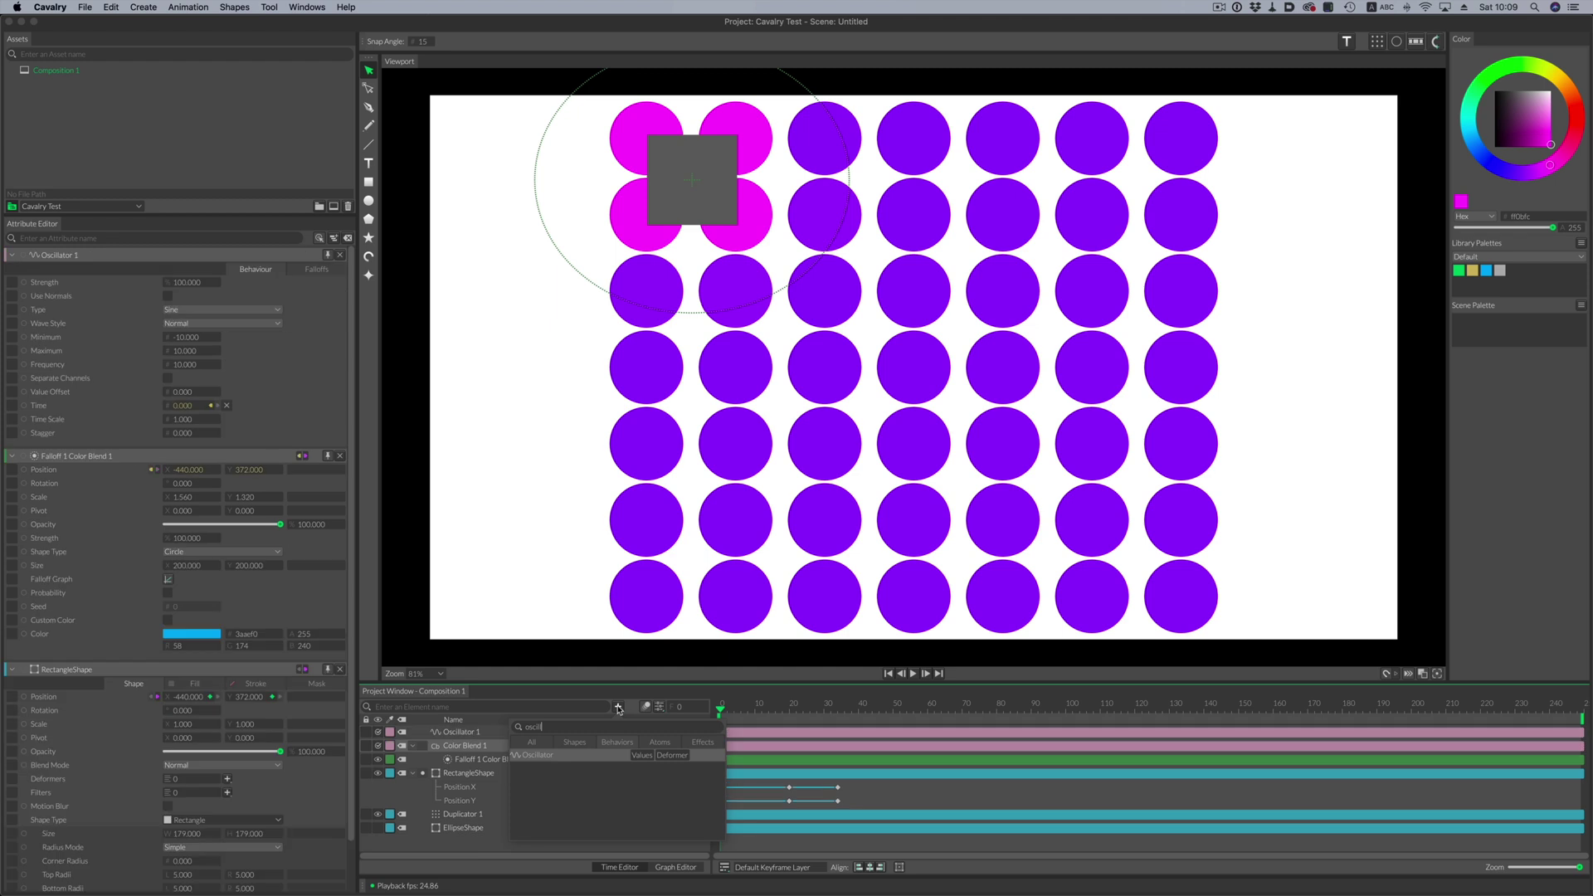
left_click(465, 735)
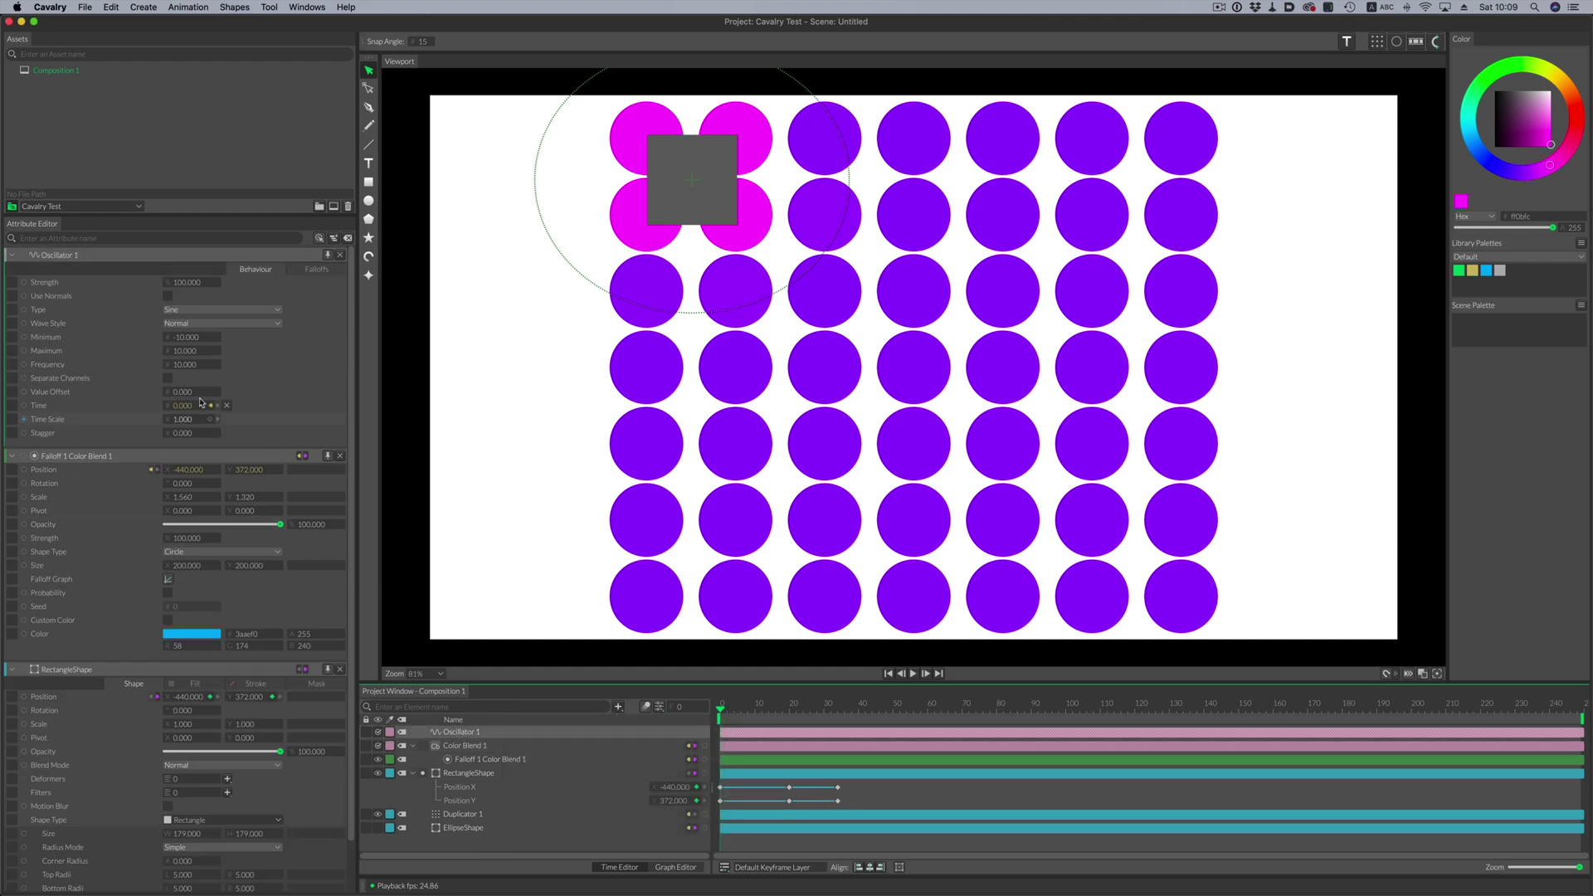
Step: Set the Oscillator's Minimum and Maximum to 30 and connect it to EllipseShape Radius
double_click(192, 337)
key("Return")
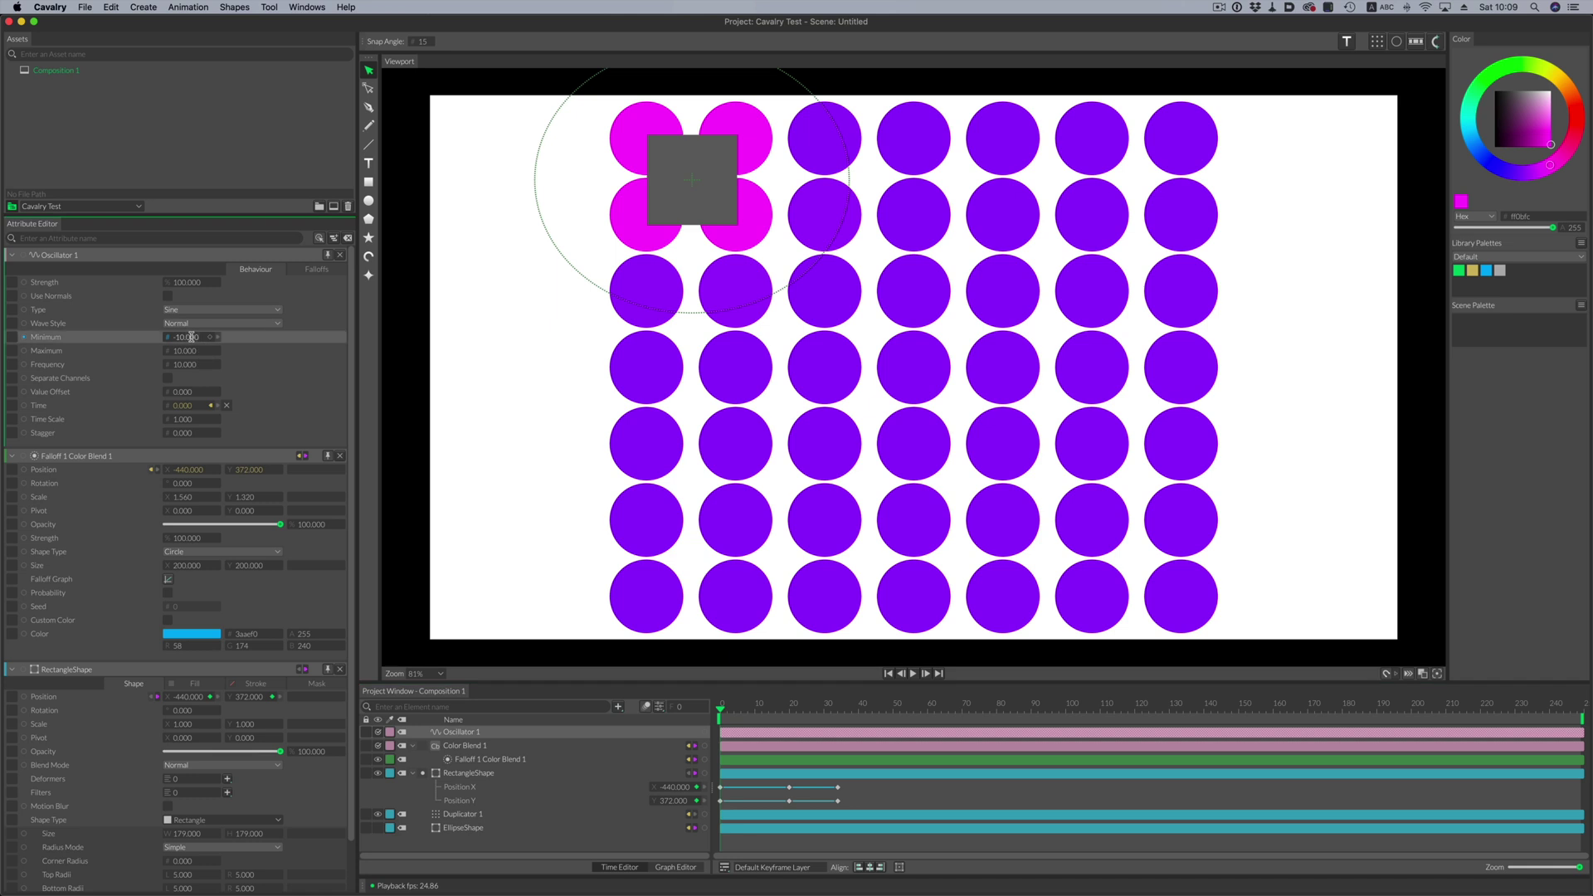
double_click(200, 337)
type("30")
key("Tab")
type("30")
left_click(498, 732)
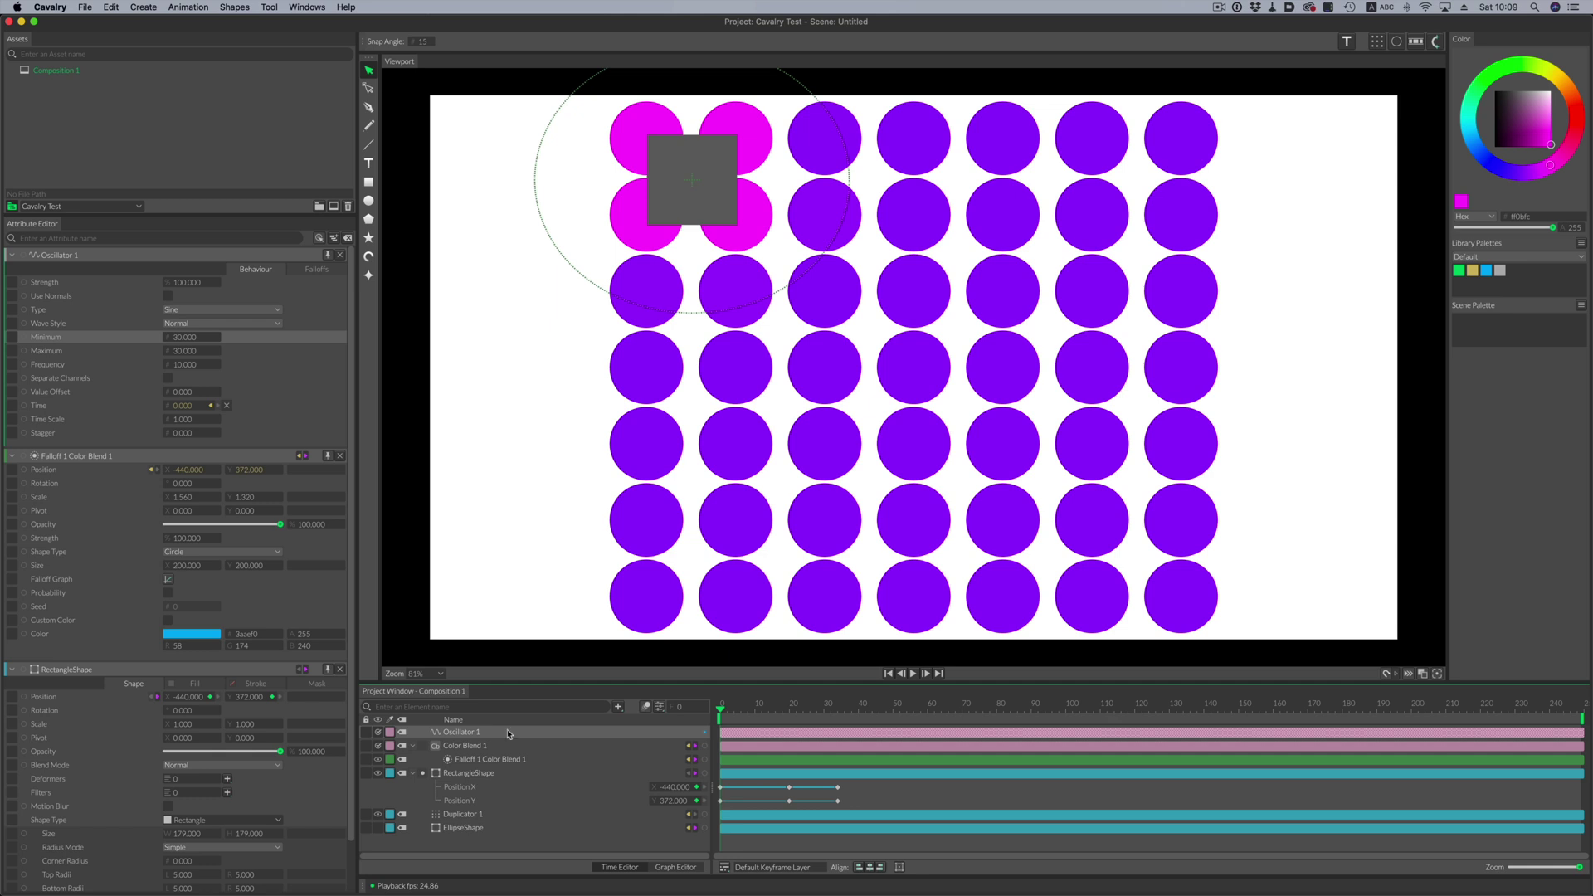
left_click_drag(702, 734, 458, 830)
left_click(500, 799)
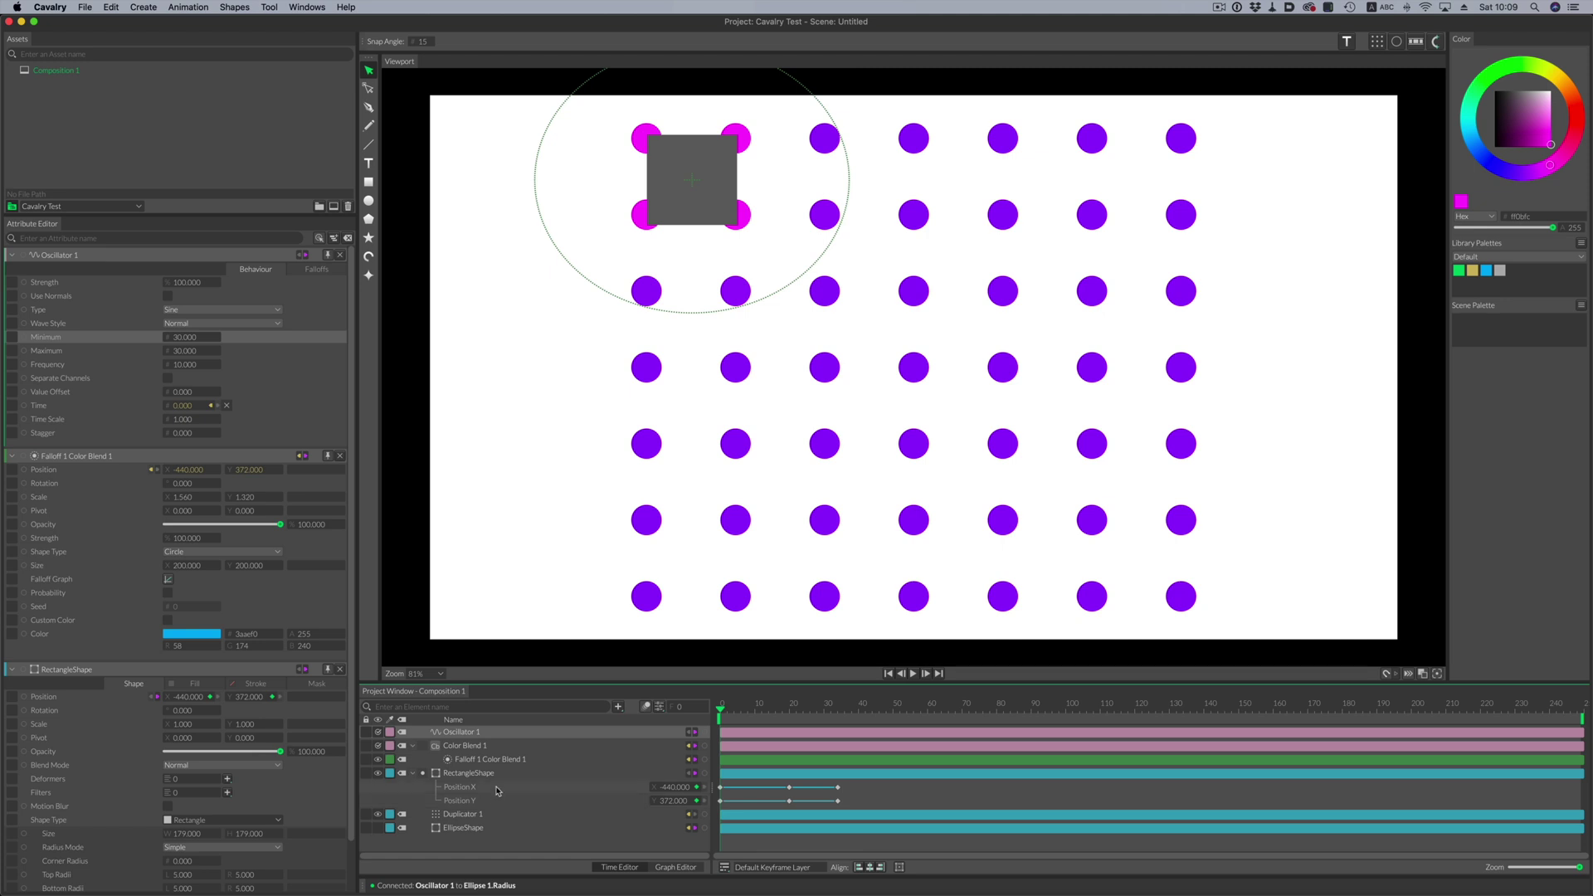
Step: Add a Falloff to the Oscillator and raise its Minimum to 50
left_click(316, 269)
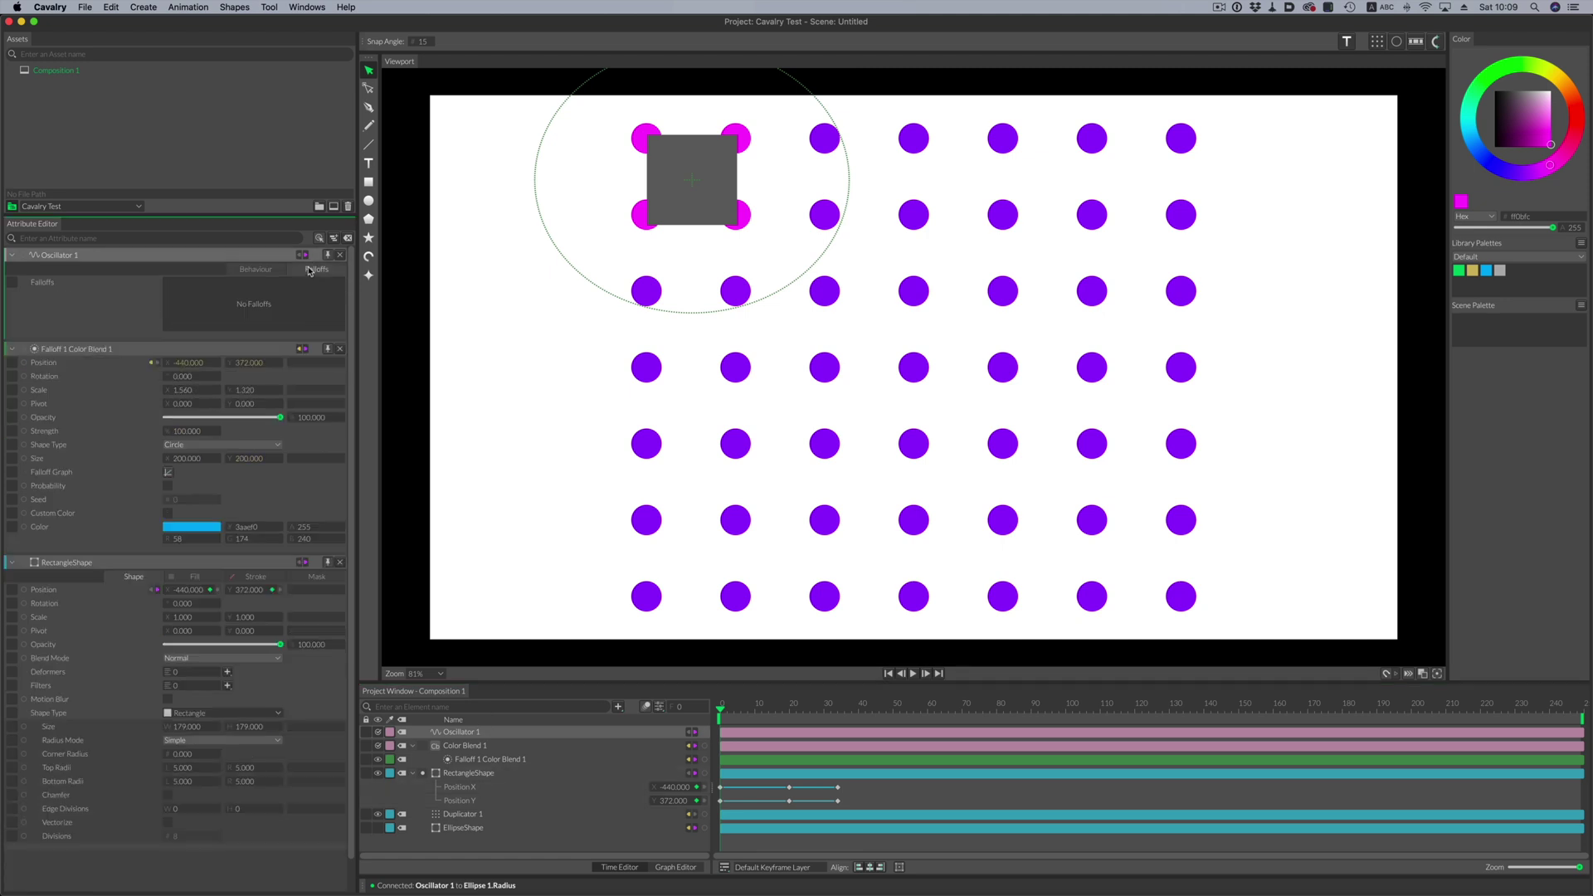
right_click(282, 302)
mouse_move(297, 307)
left_click(463, 309)
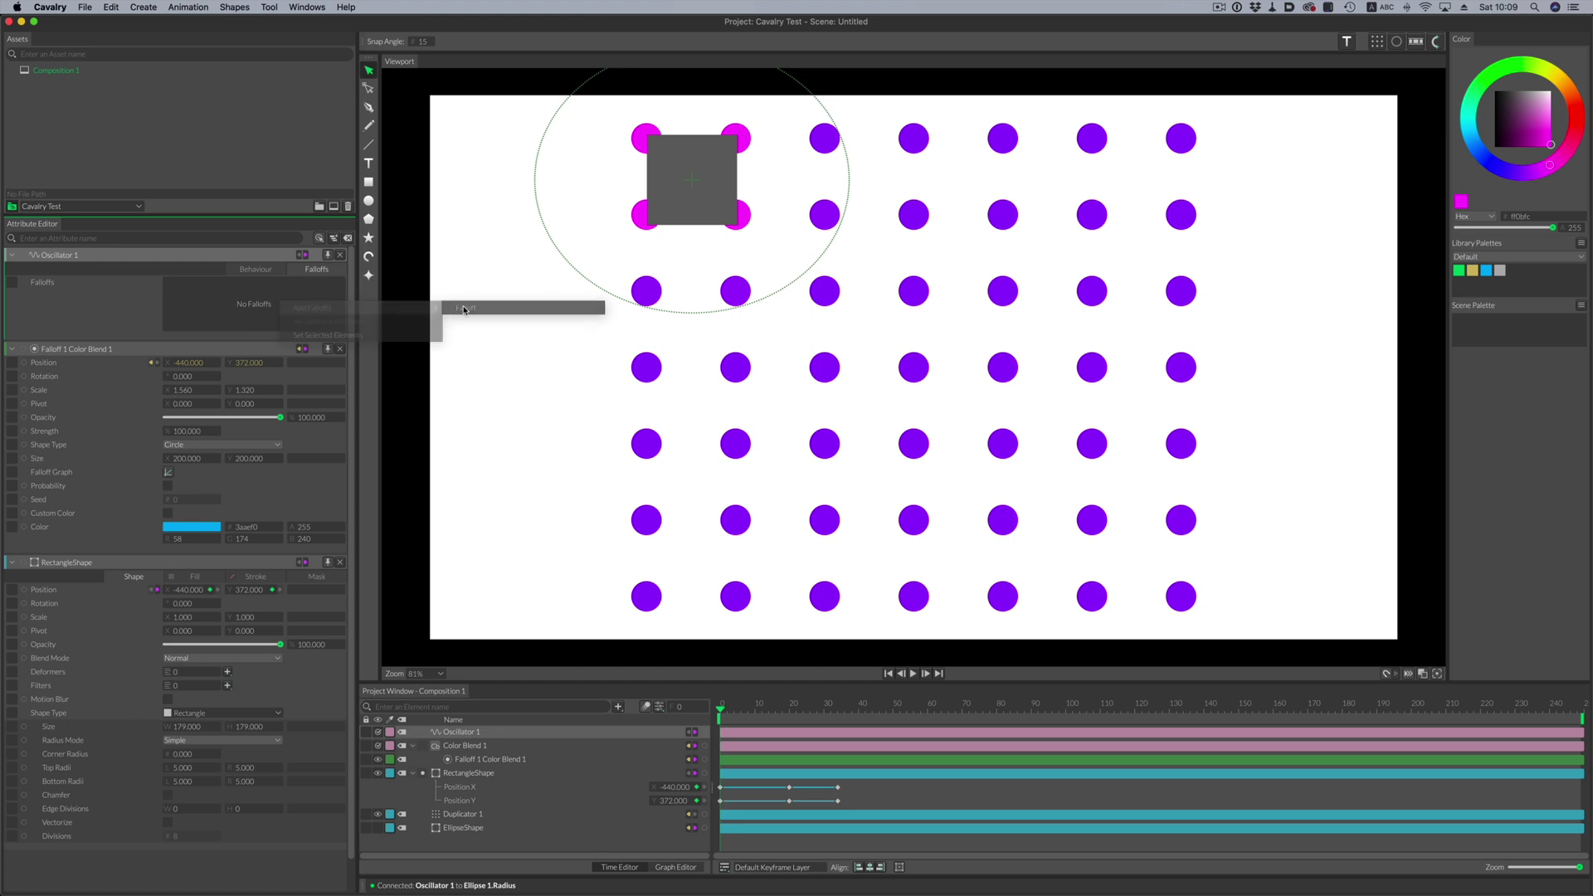
left_click(256, 269)
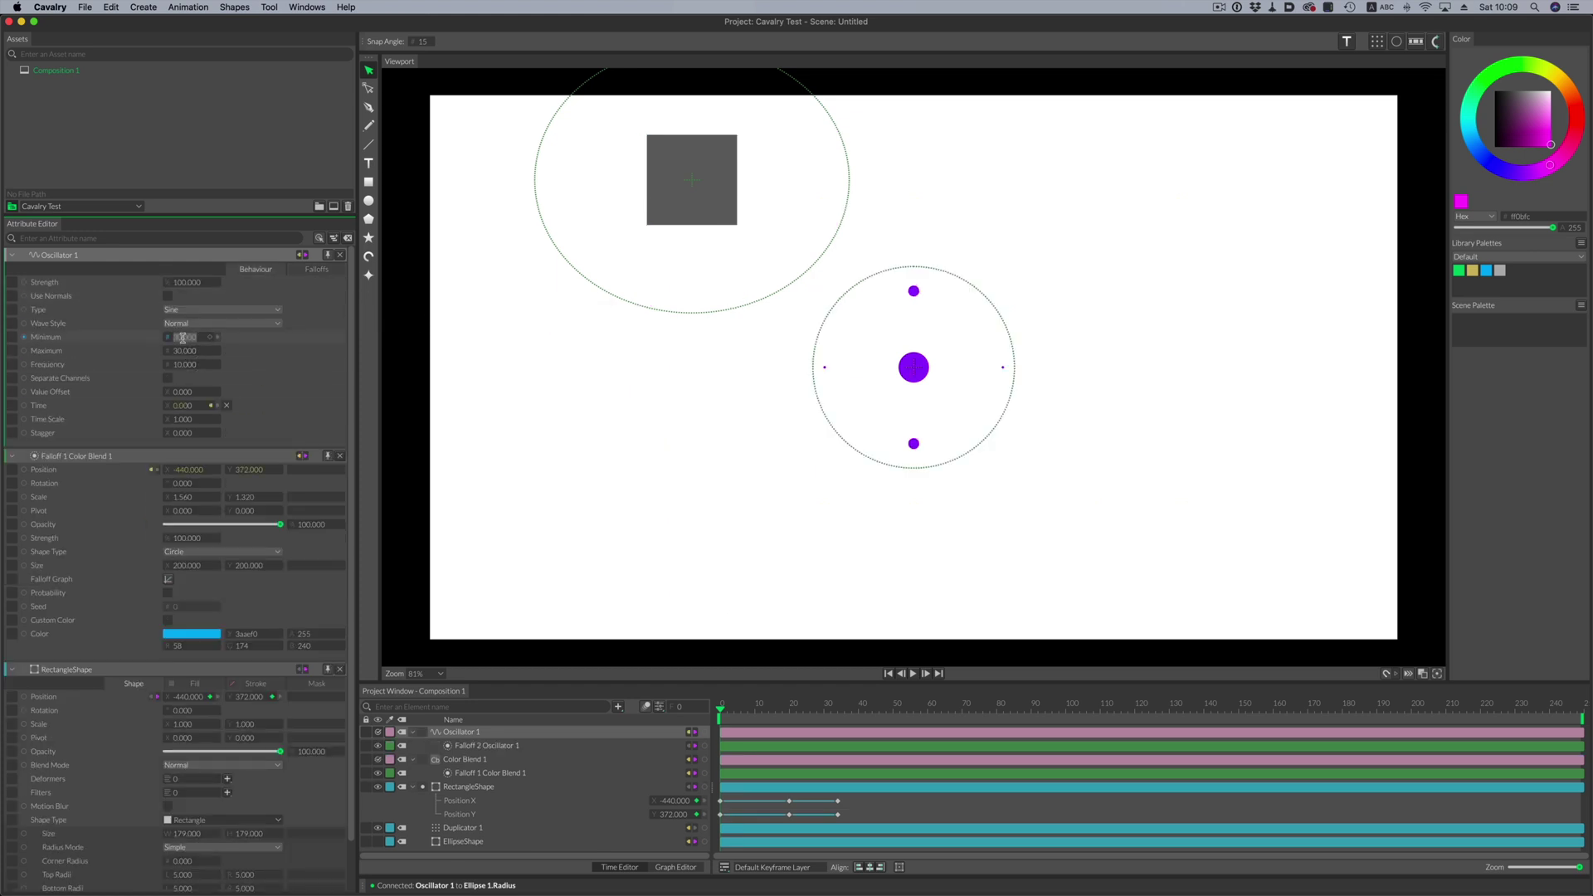
left_click_drag(176, 337, 804, 398)
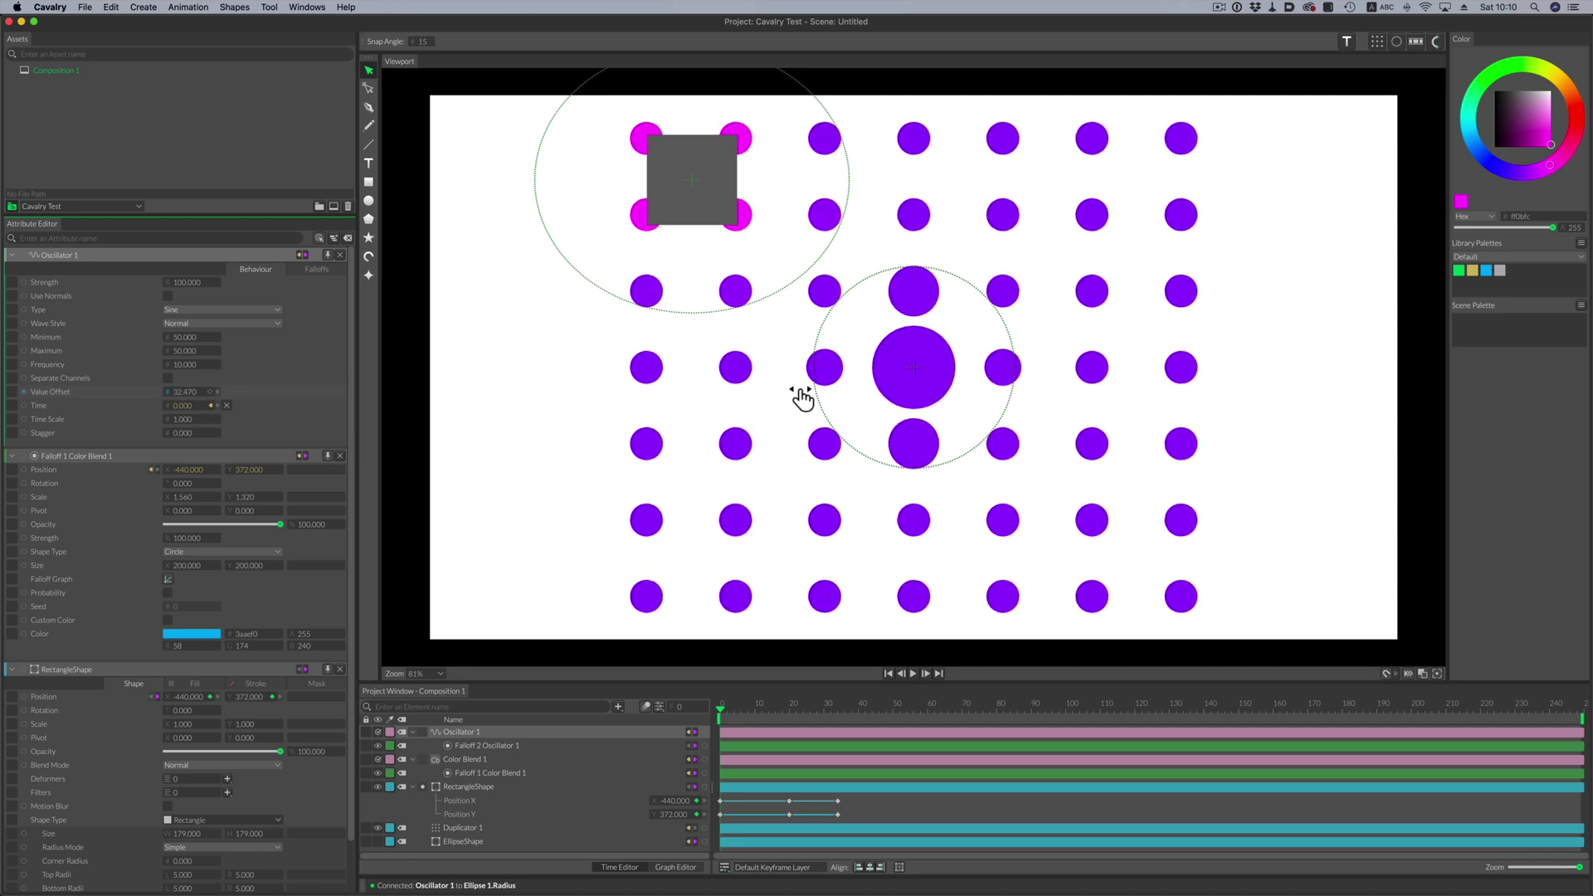
Step: Link the Oscillator falloff's Position to RectangleShape, hide the rectangle, and play the animation
left_click(349, 239)
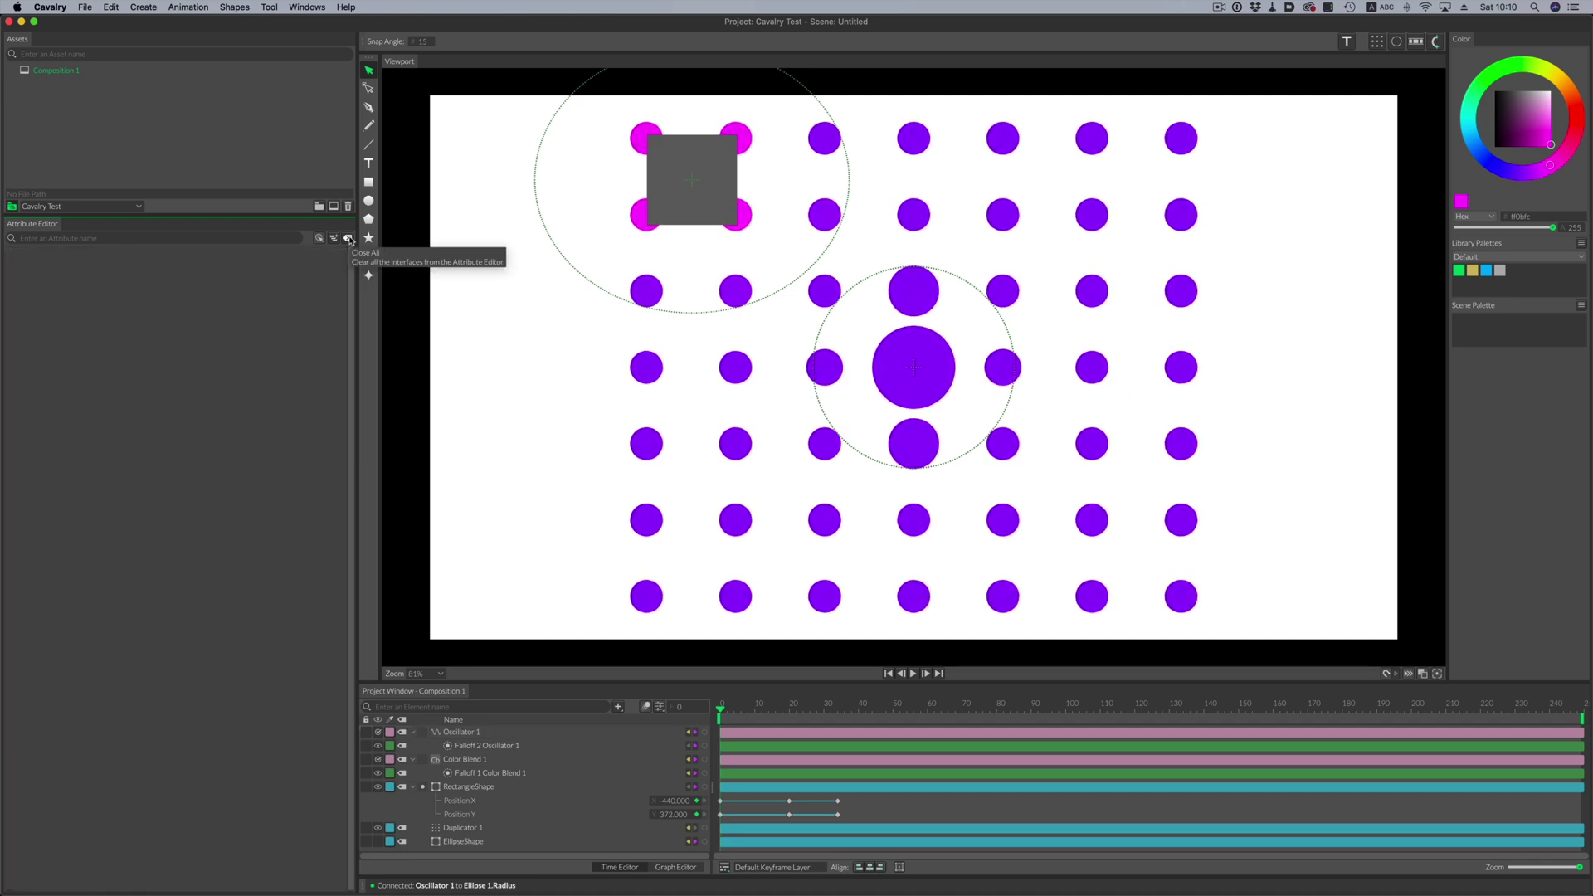
left_click(509, 747)
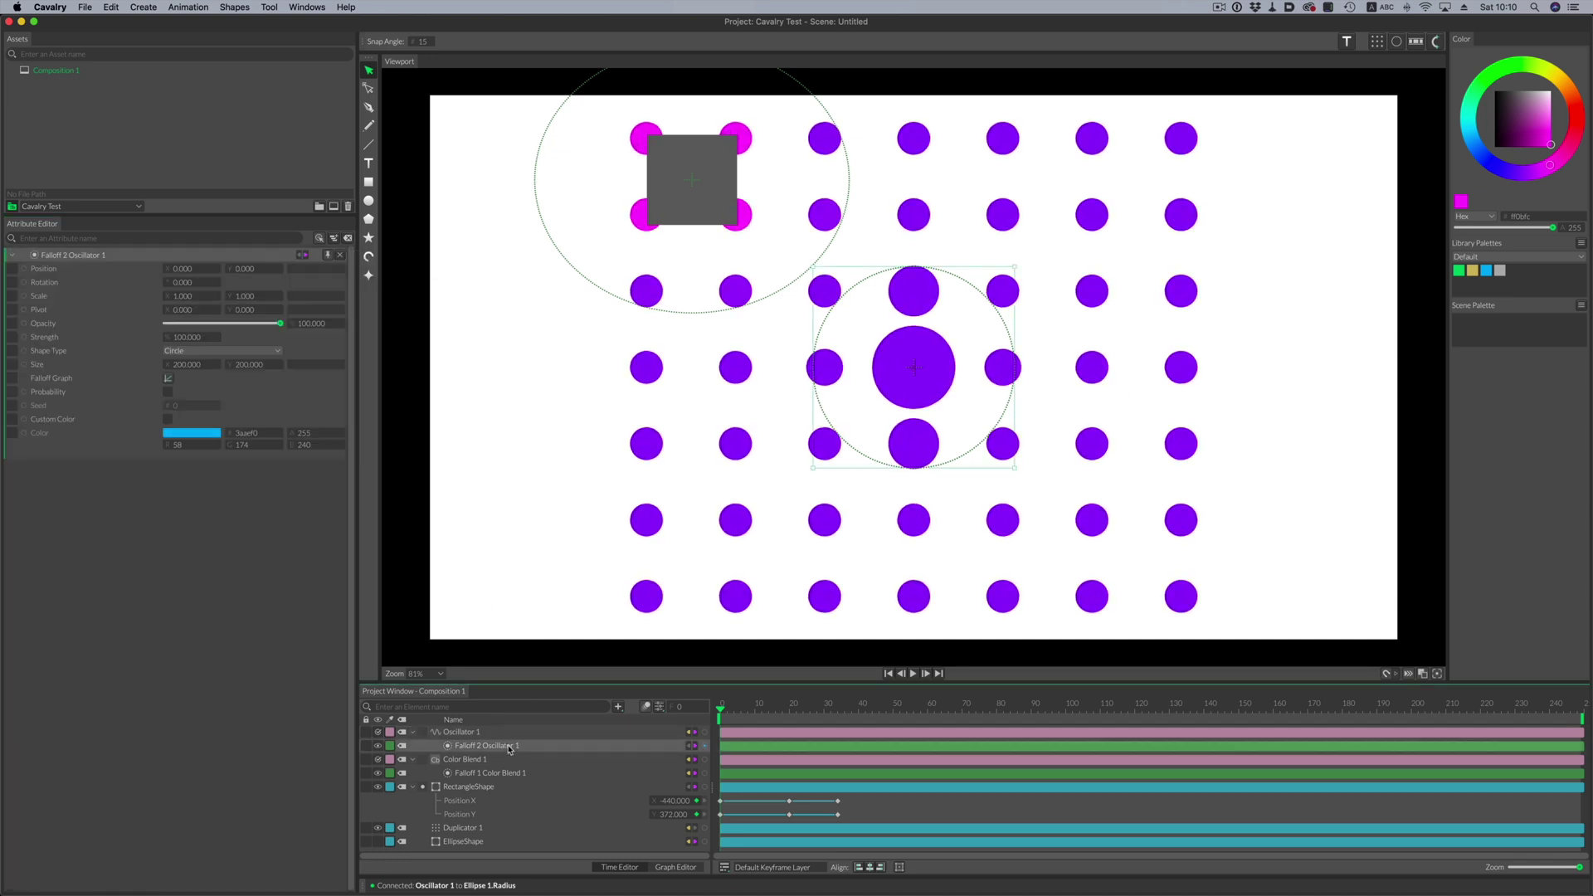
left_click(470, 787)
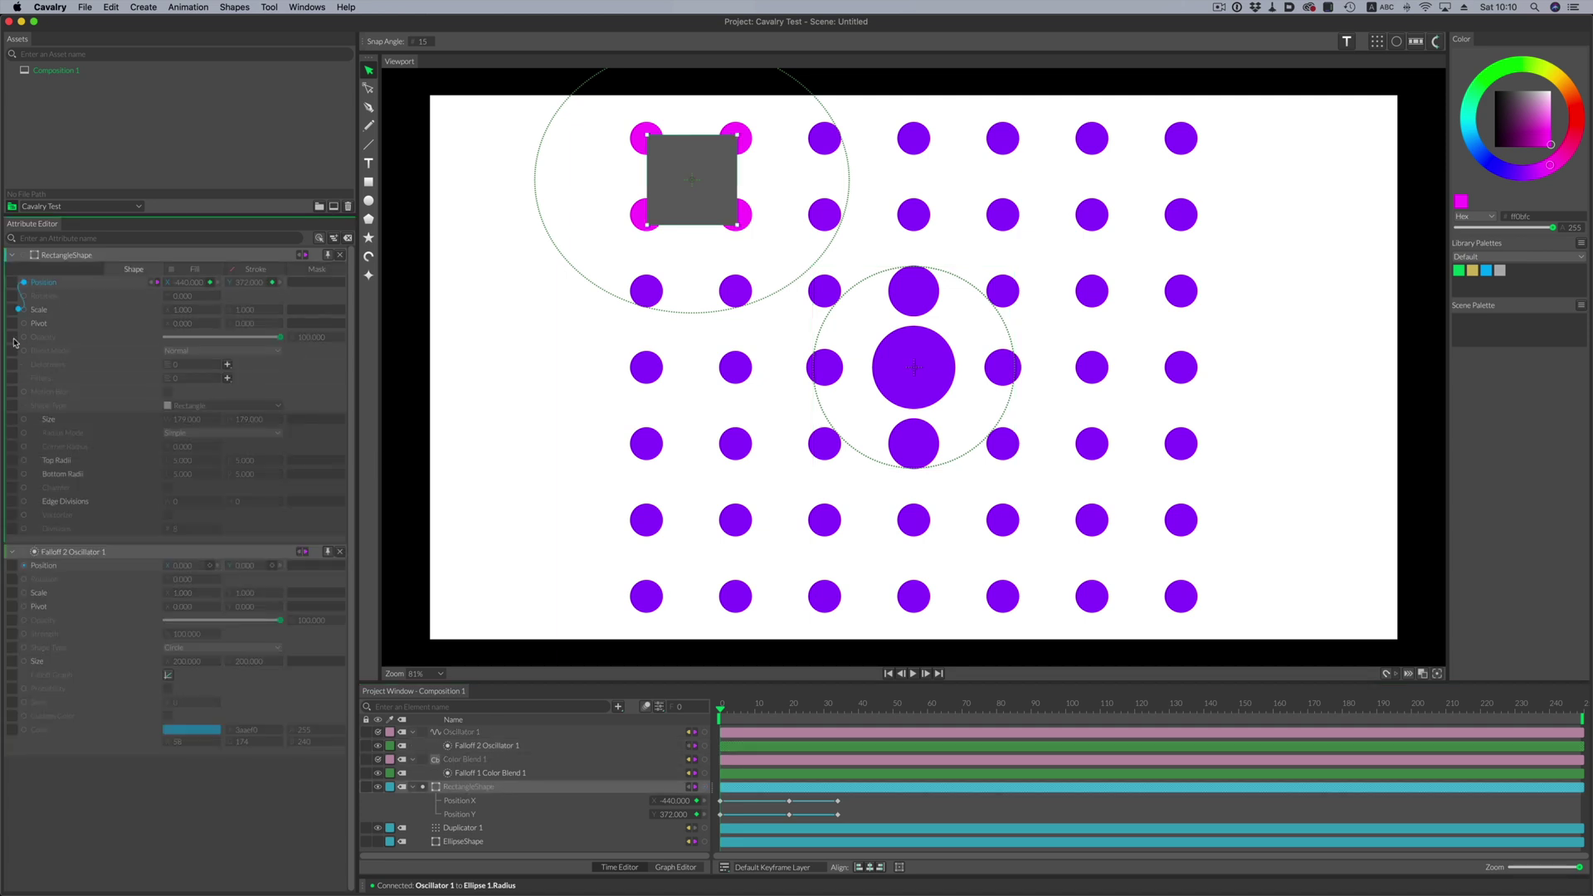
left_click_drag(14, 341, 26, 567)
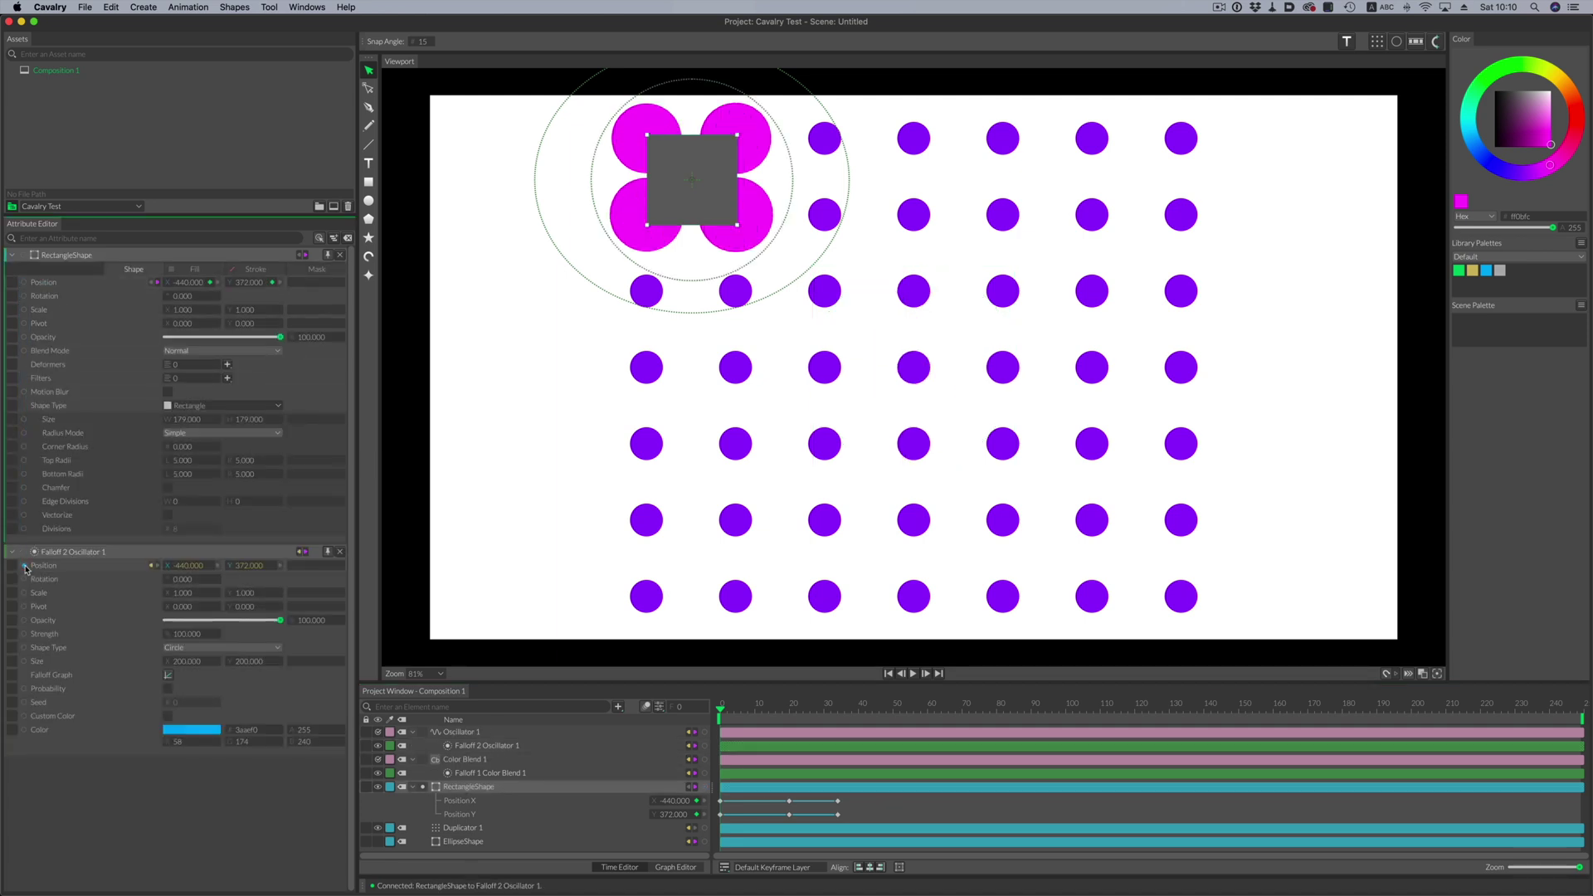
left_click(379, 787)
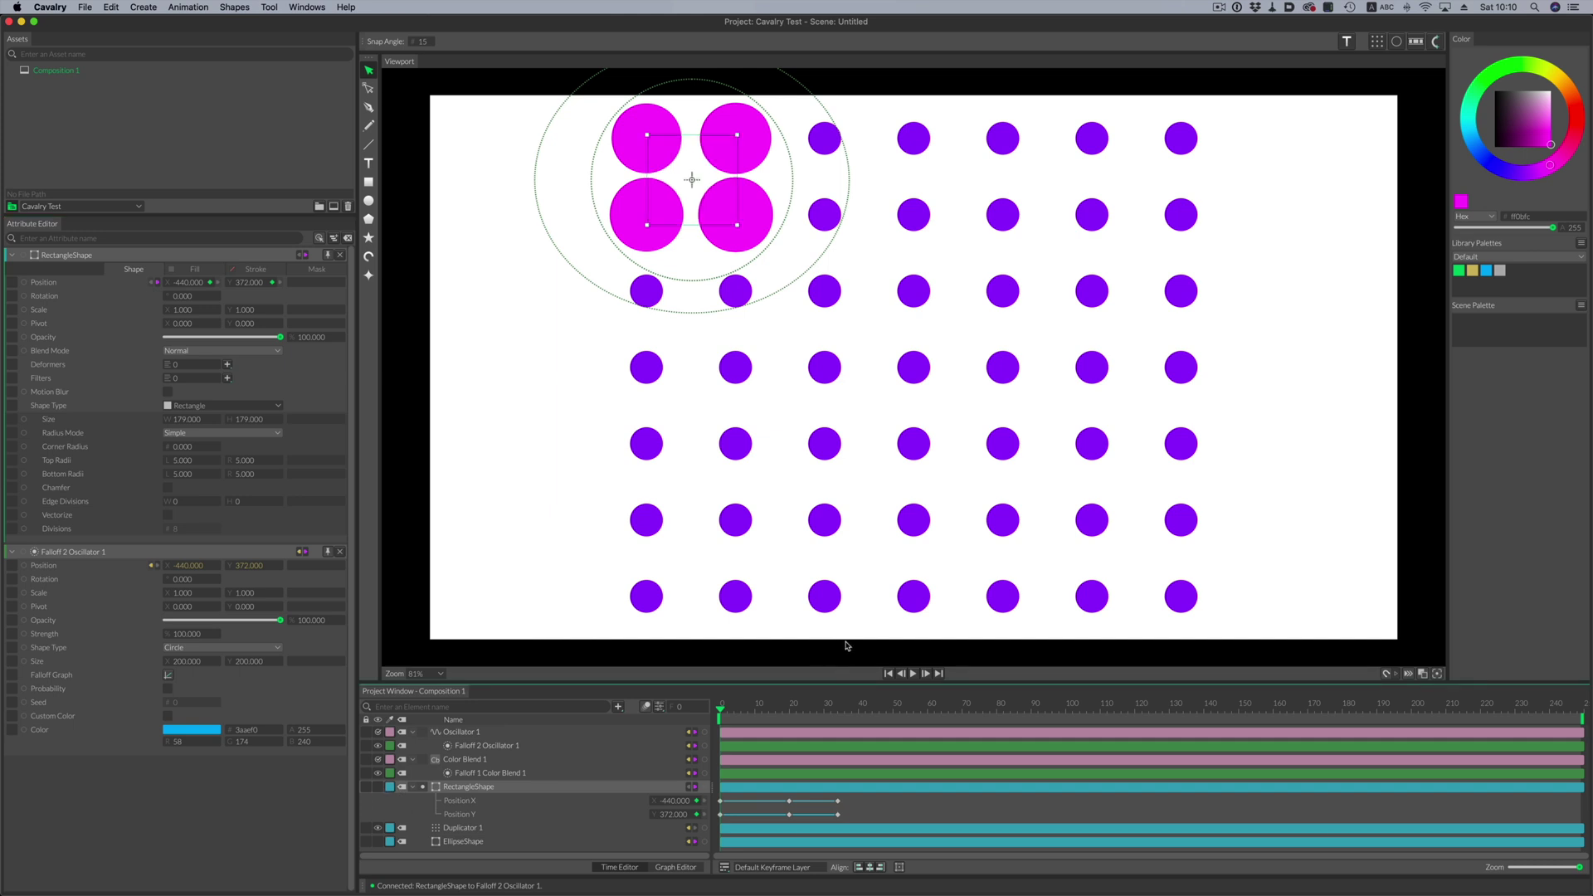
left_click(916, 674)
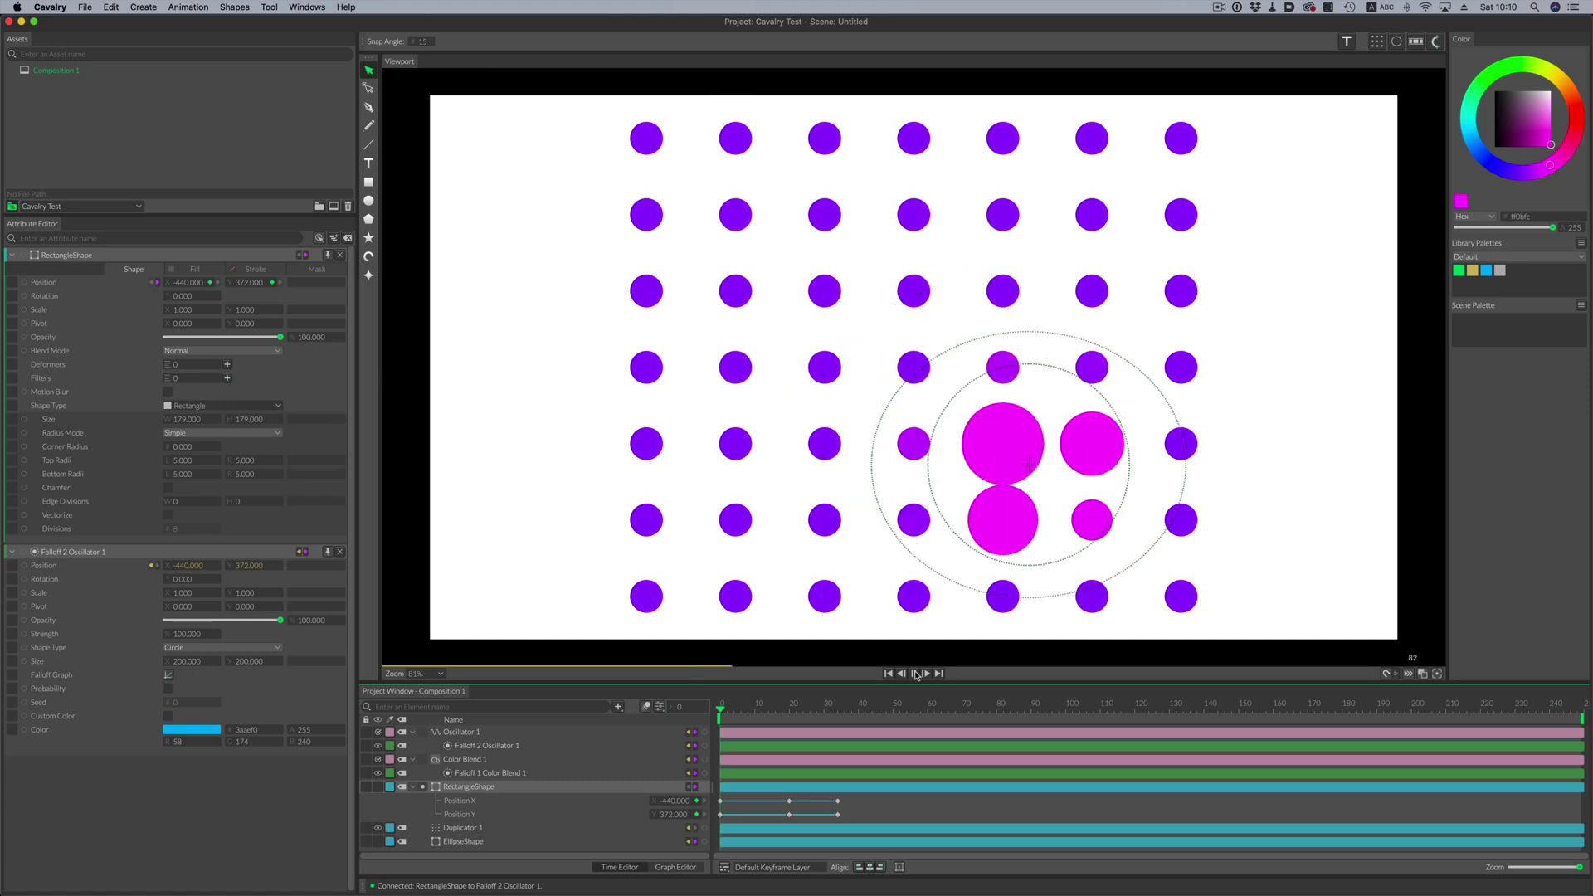
Step: Drag two keyframes in the Graph Editor to reshape the cluster's position curves, then return to frame one
left_click(686, 868)
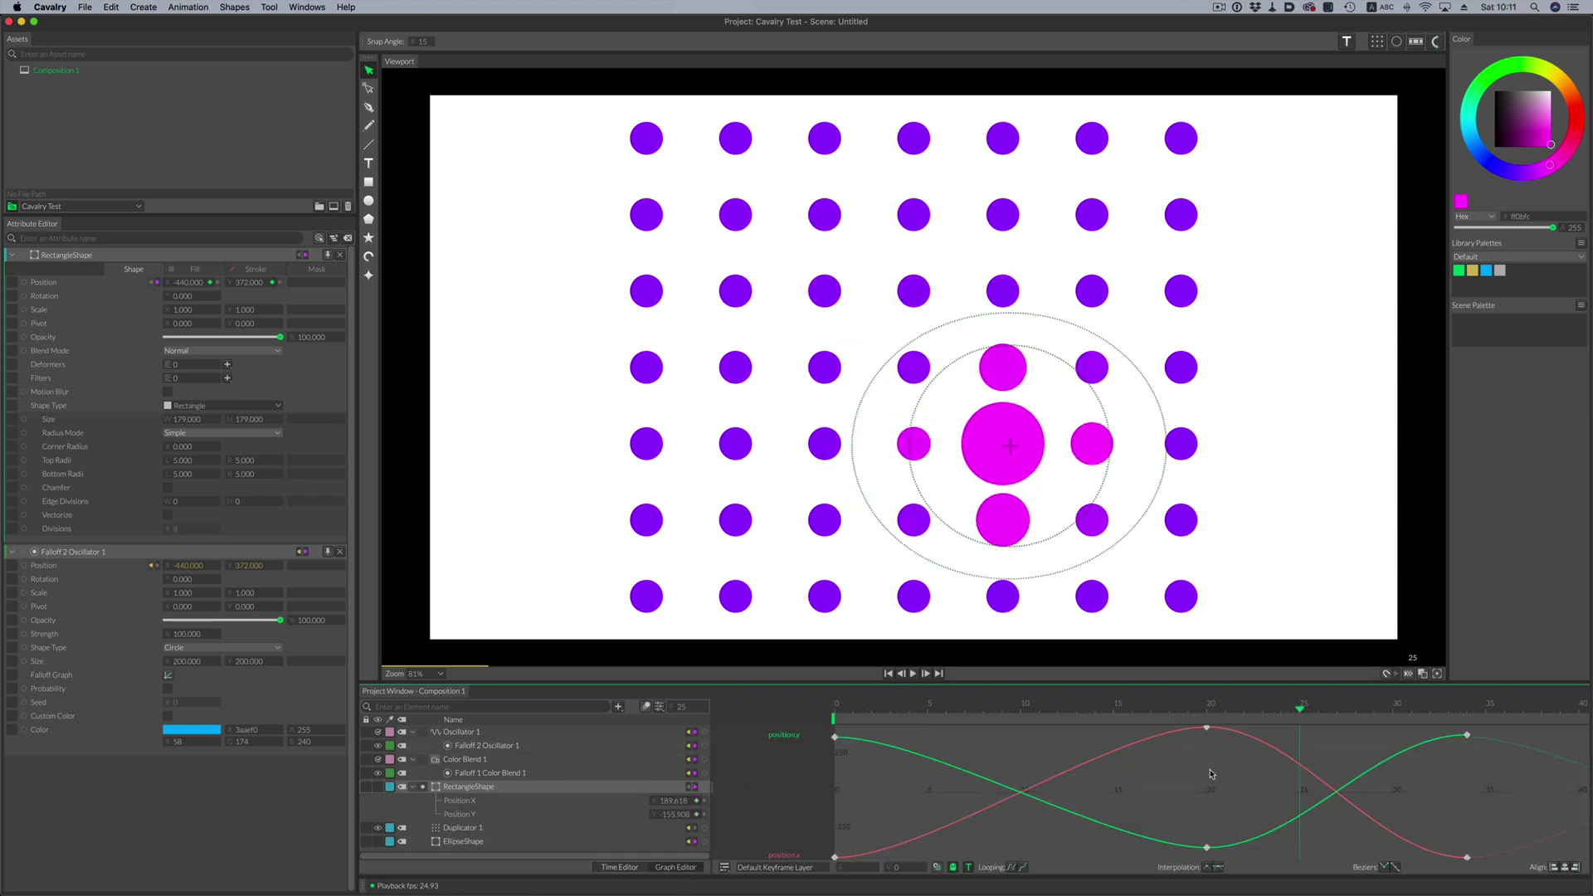
scroll(1214, 719, "down", 3)
left_click(1203, 737)
left_click_drag(1252, 737, 1278, 735)
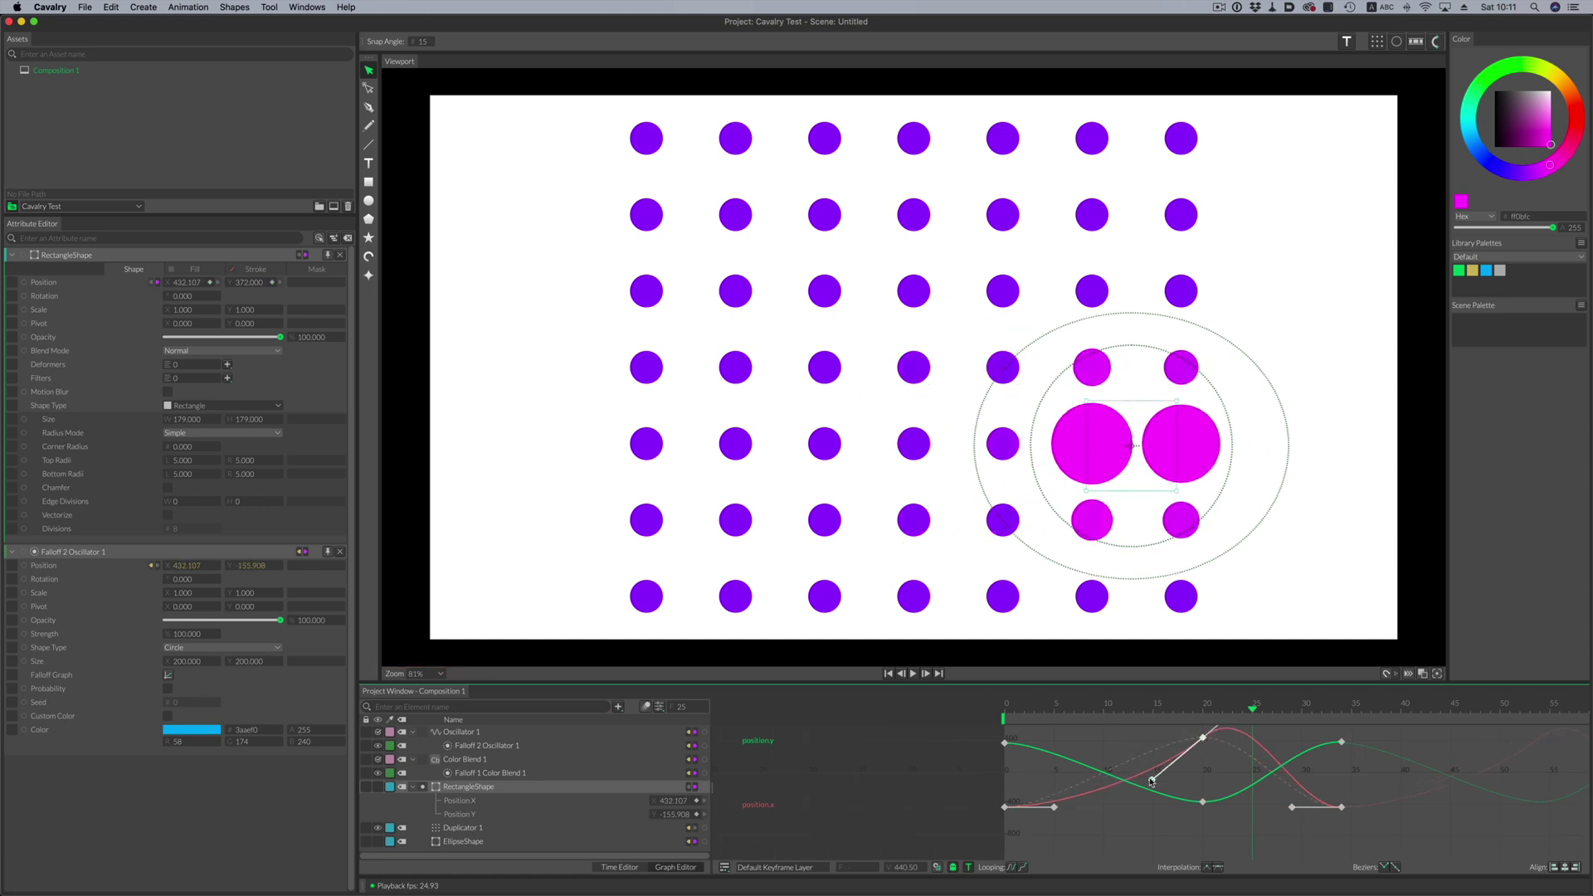
left_click(1159, 805)
left_click_drag(1160, 805, 1150, 764)
left_click(903, 674)
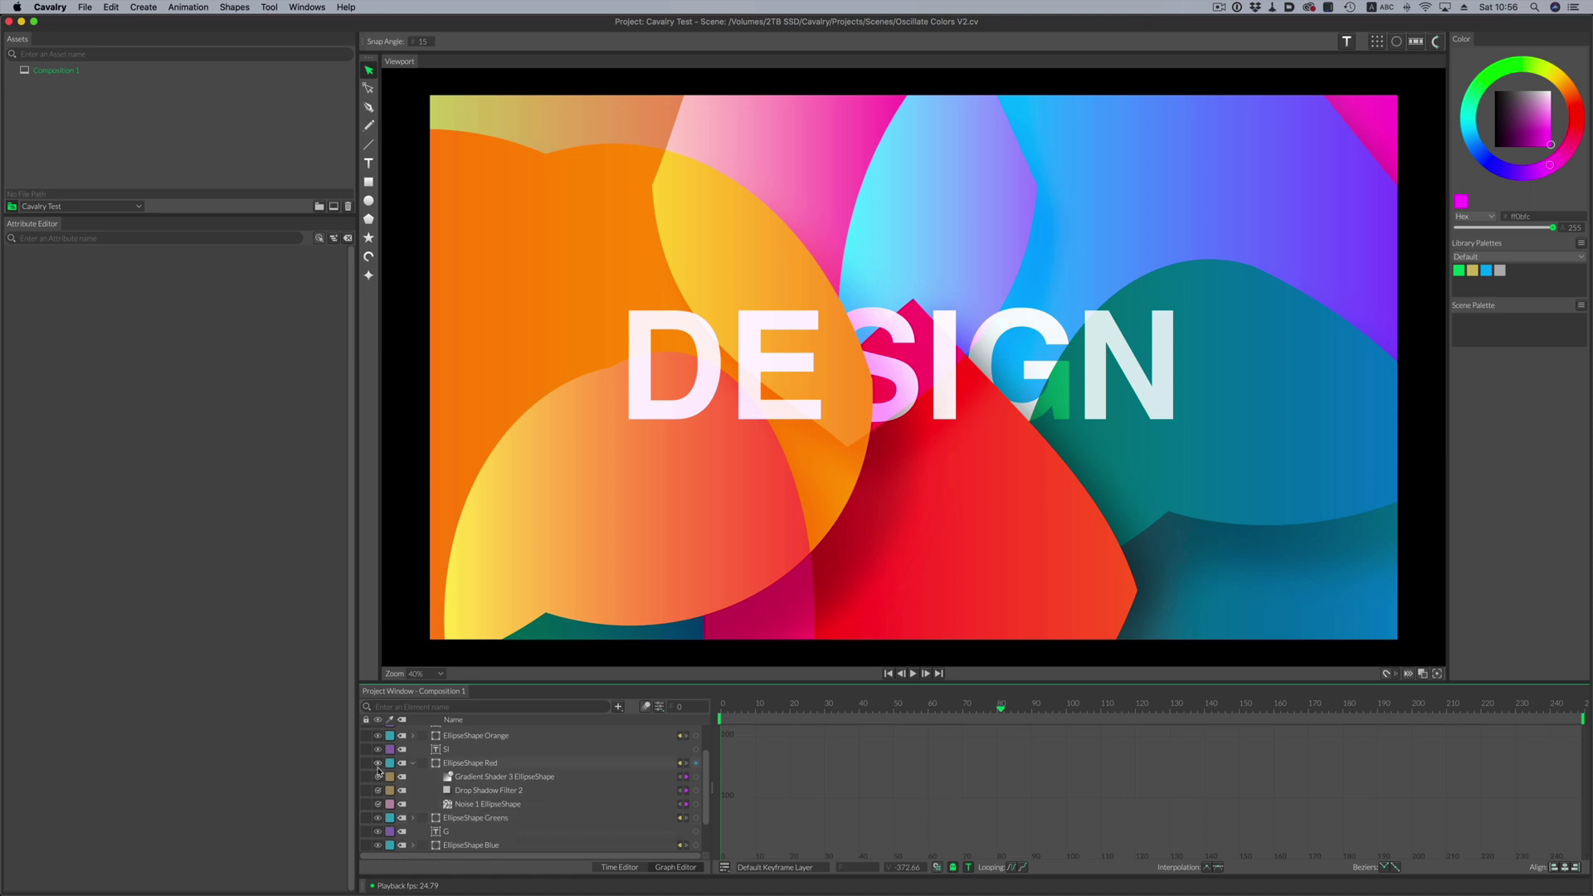
Step: Toggle the red and green ellipses' visibility off and on, then select EllipseShape Red
left_click(379, 777)
left_click(378, 777)
left_click(378, 819)
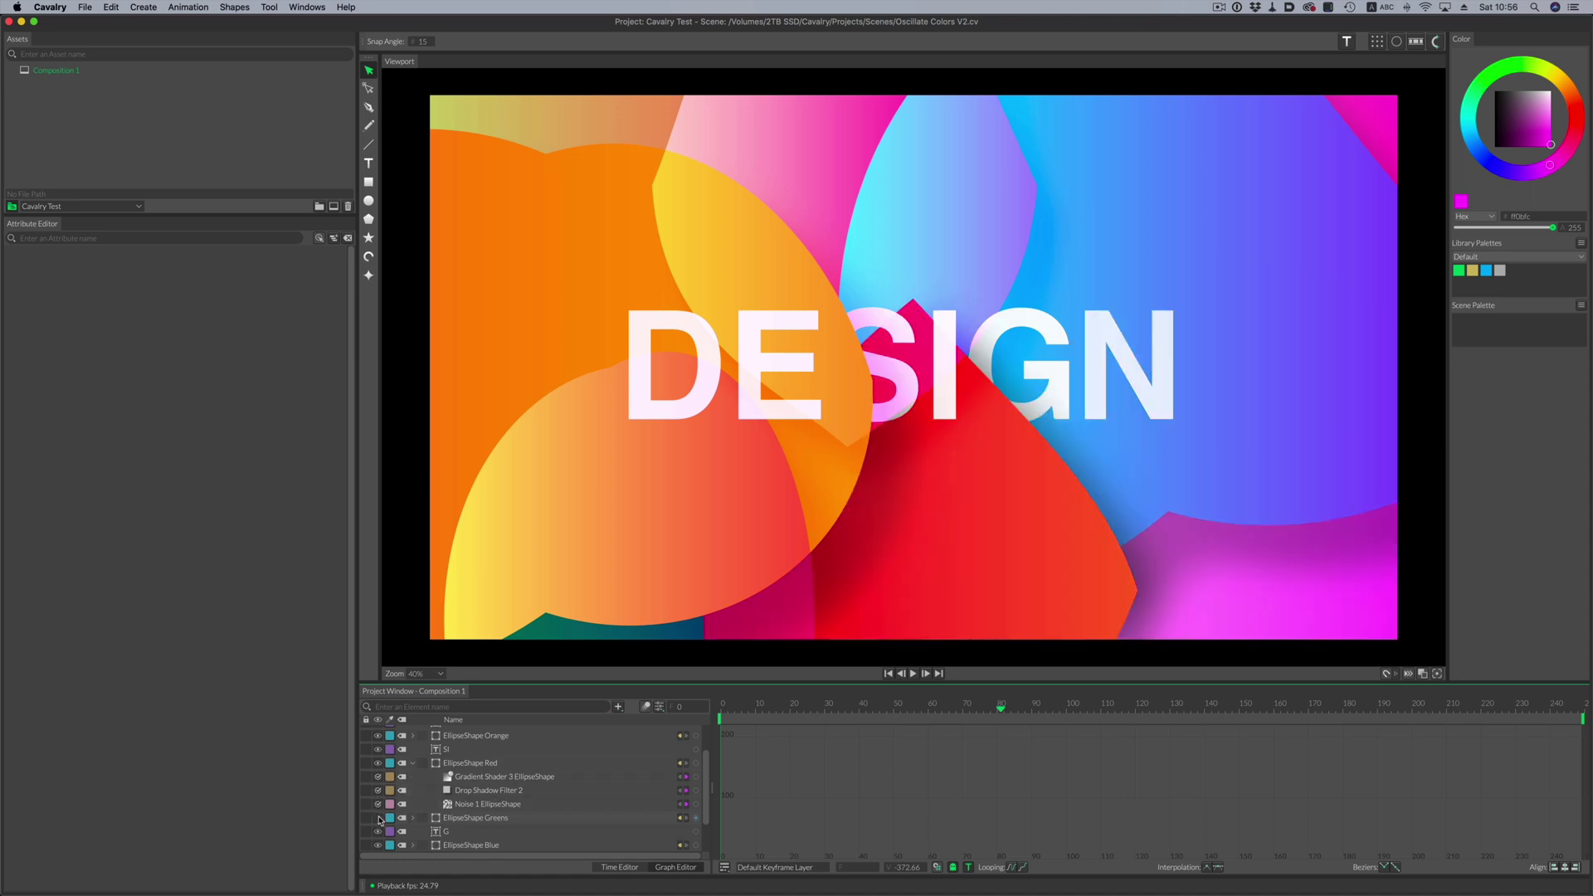
left_click(379, 819)
left_click(454, 767)
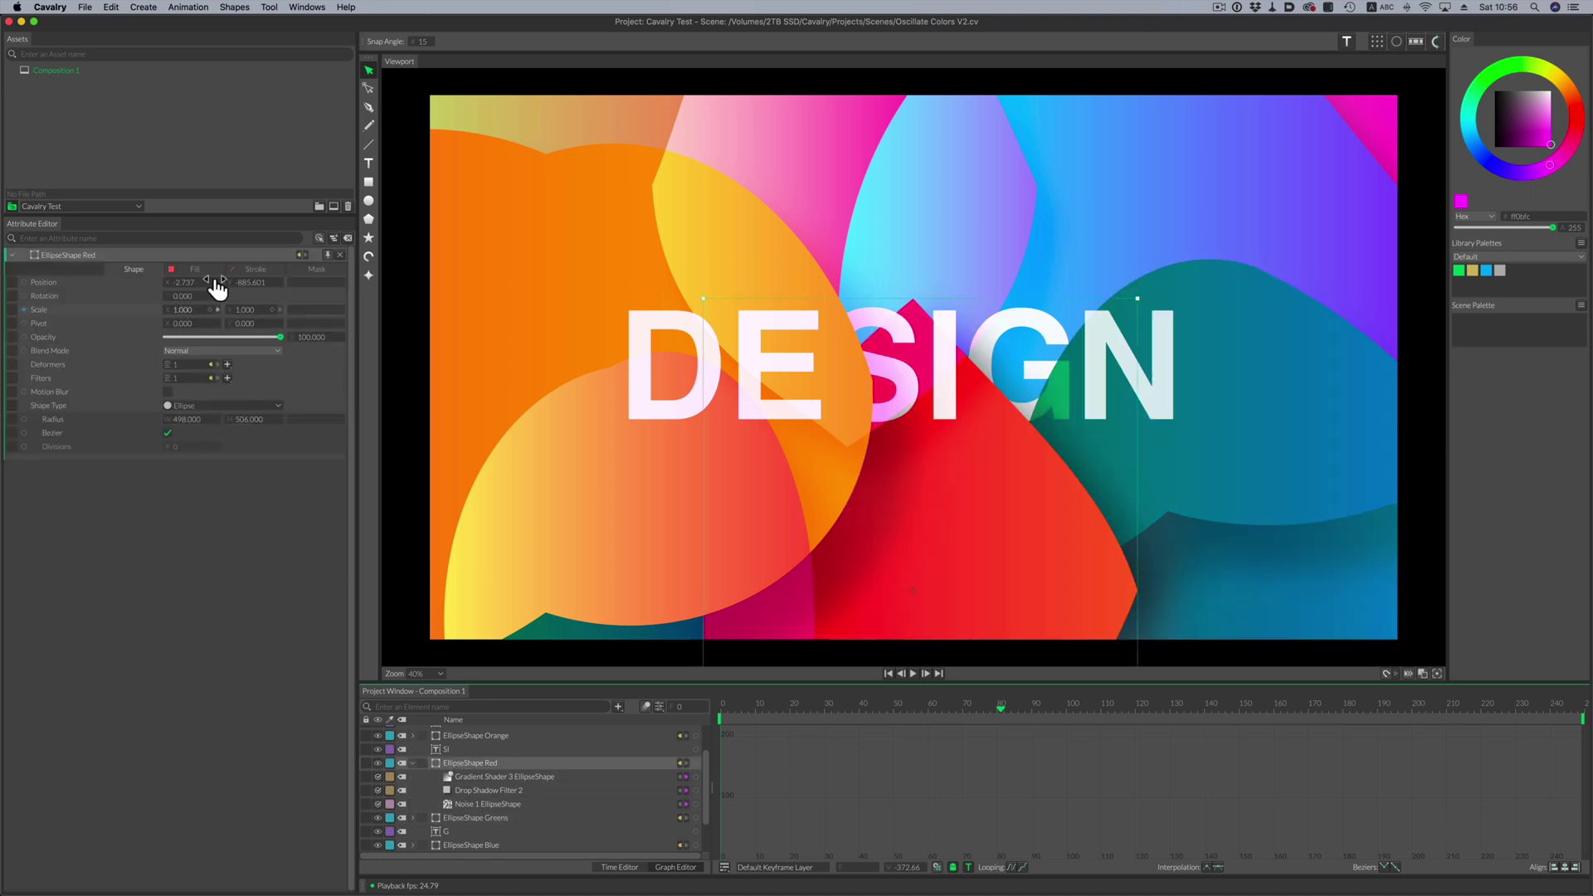
Step: Set the red shape's Noise 1 Minimum to -76, raise its Frequency, and preview playback
left_click(279, 338)
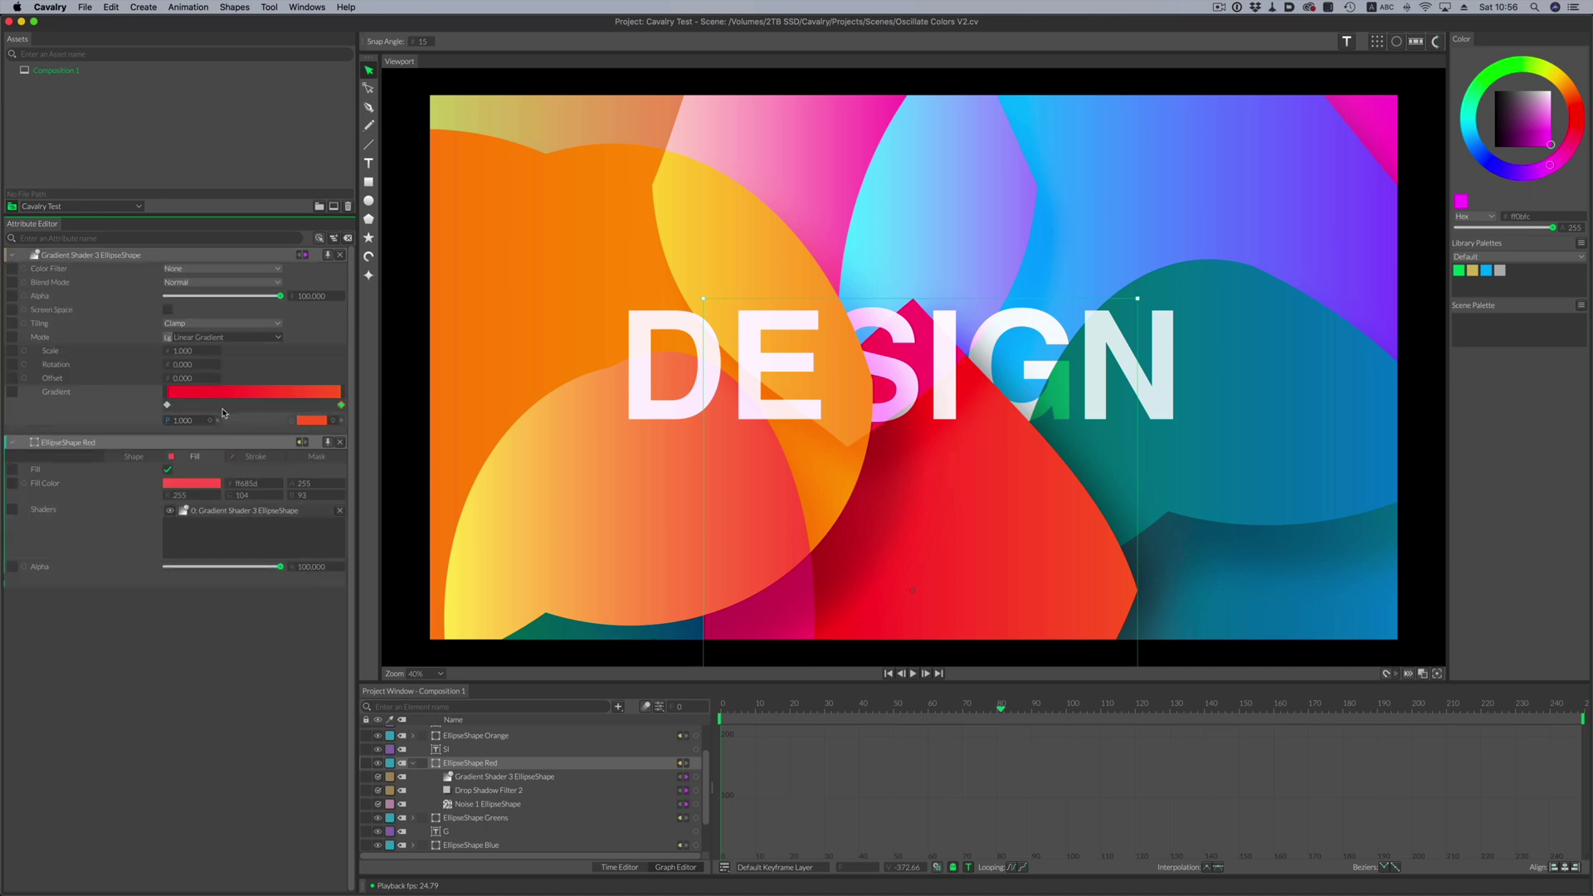
left_click(470, 806)
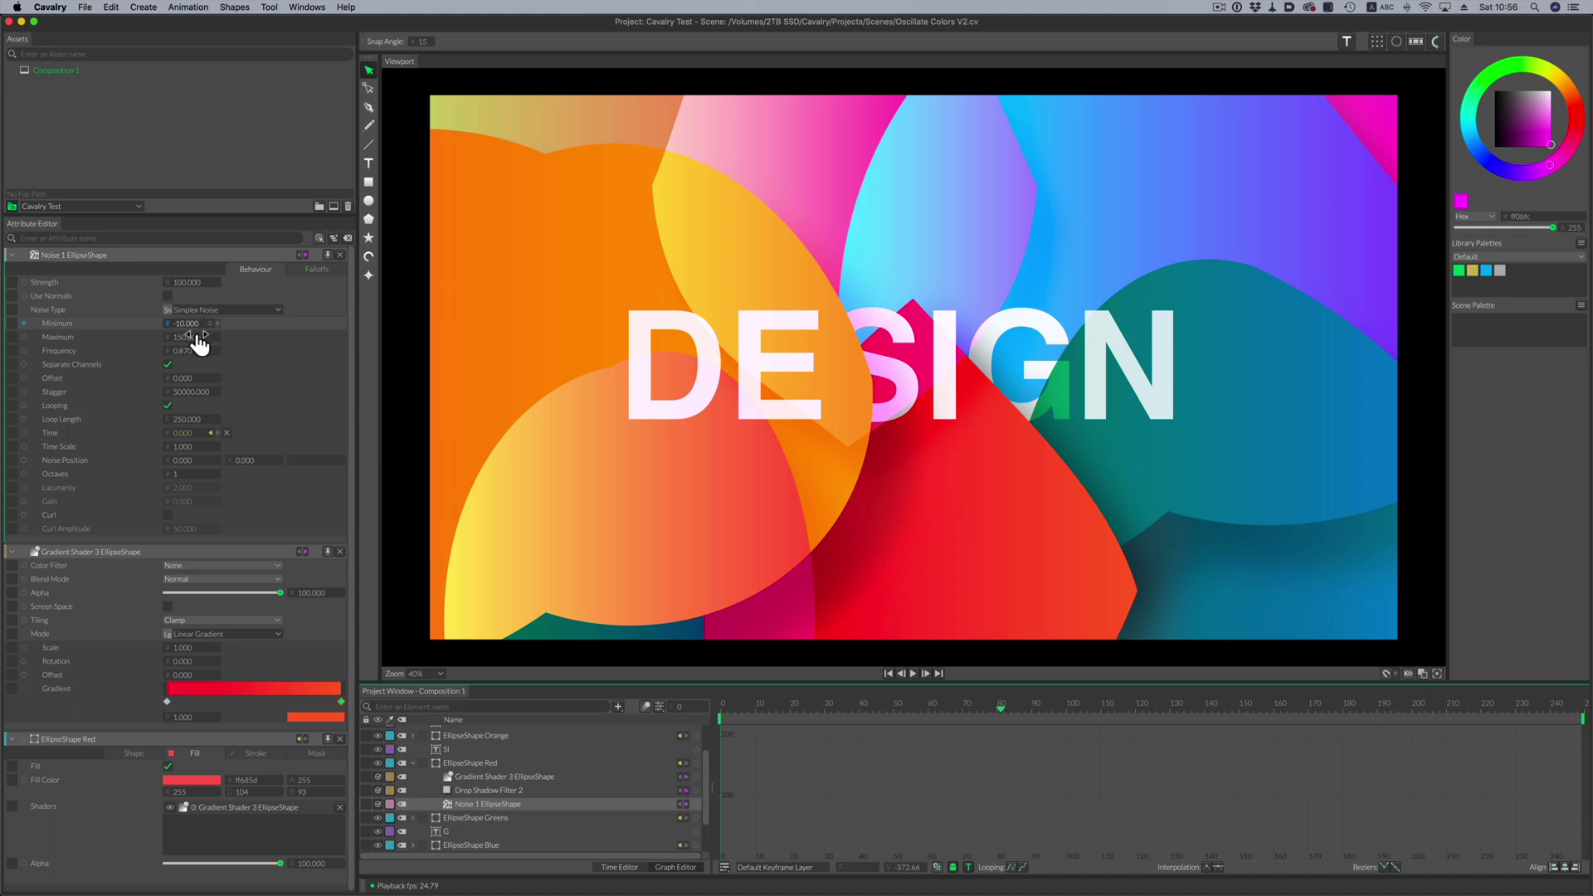
left_click_drag(199, 343, 158, 345)
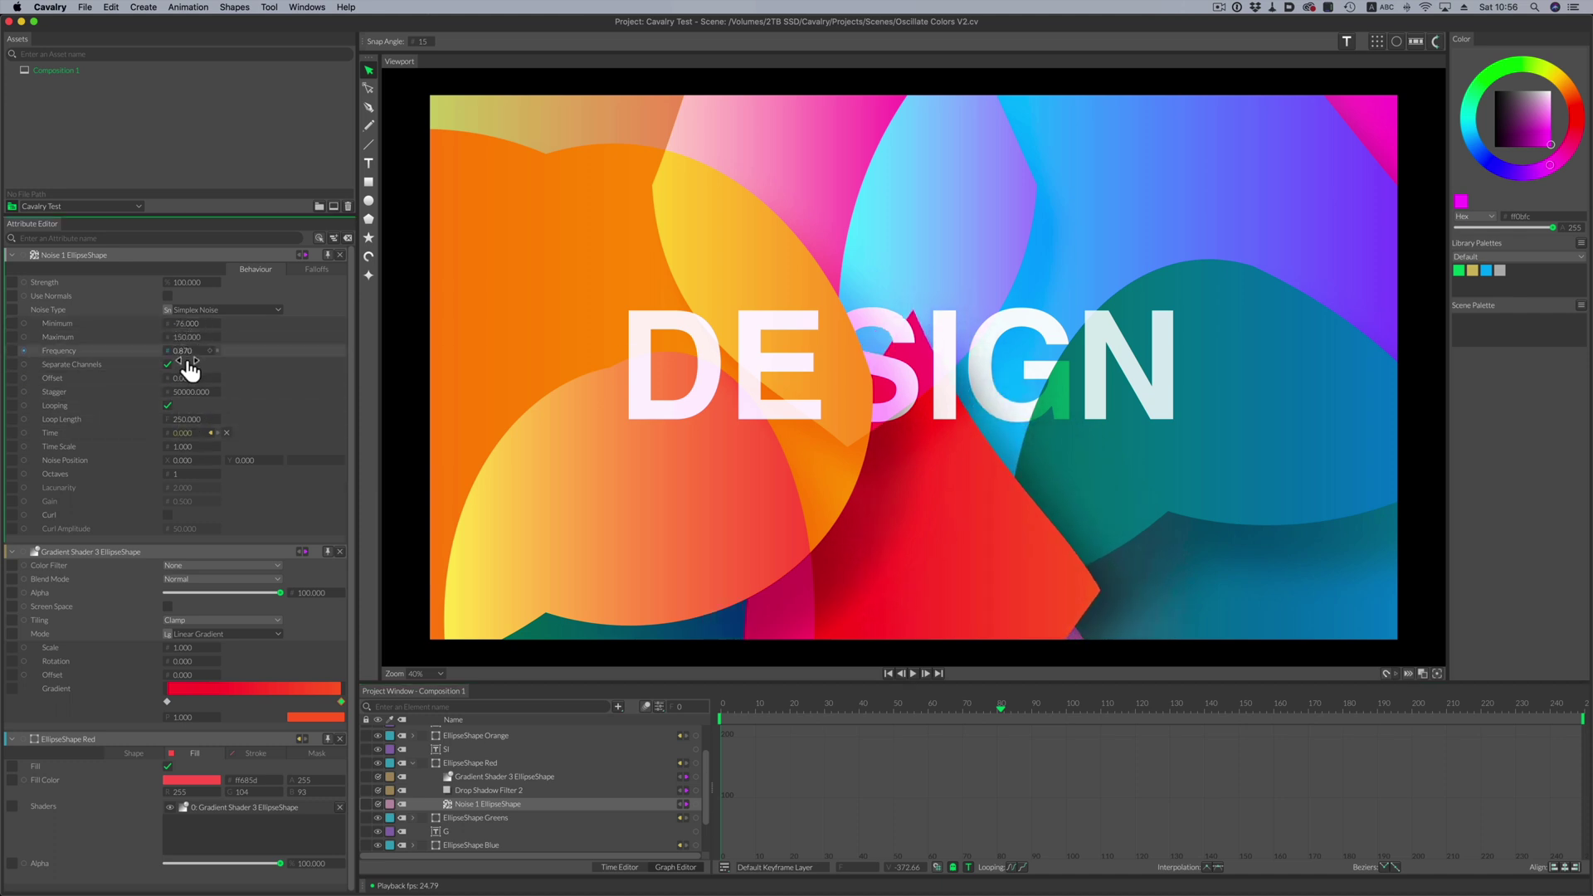
left_click_drag(184, 352, 279, 373)
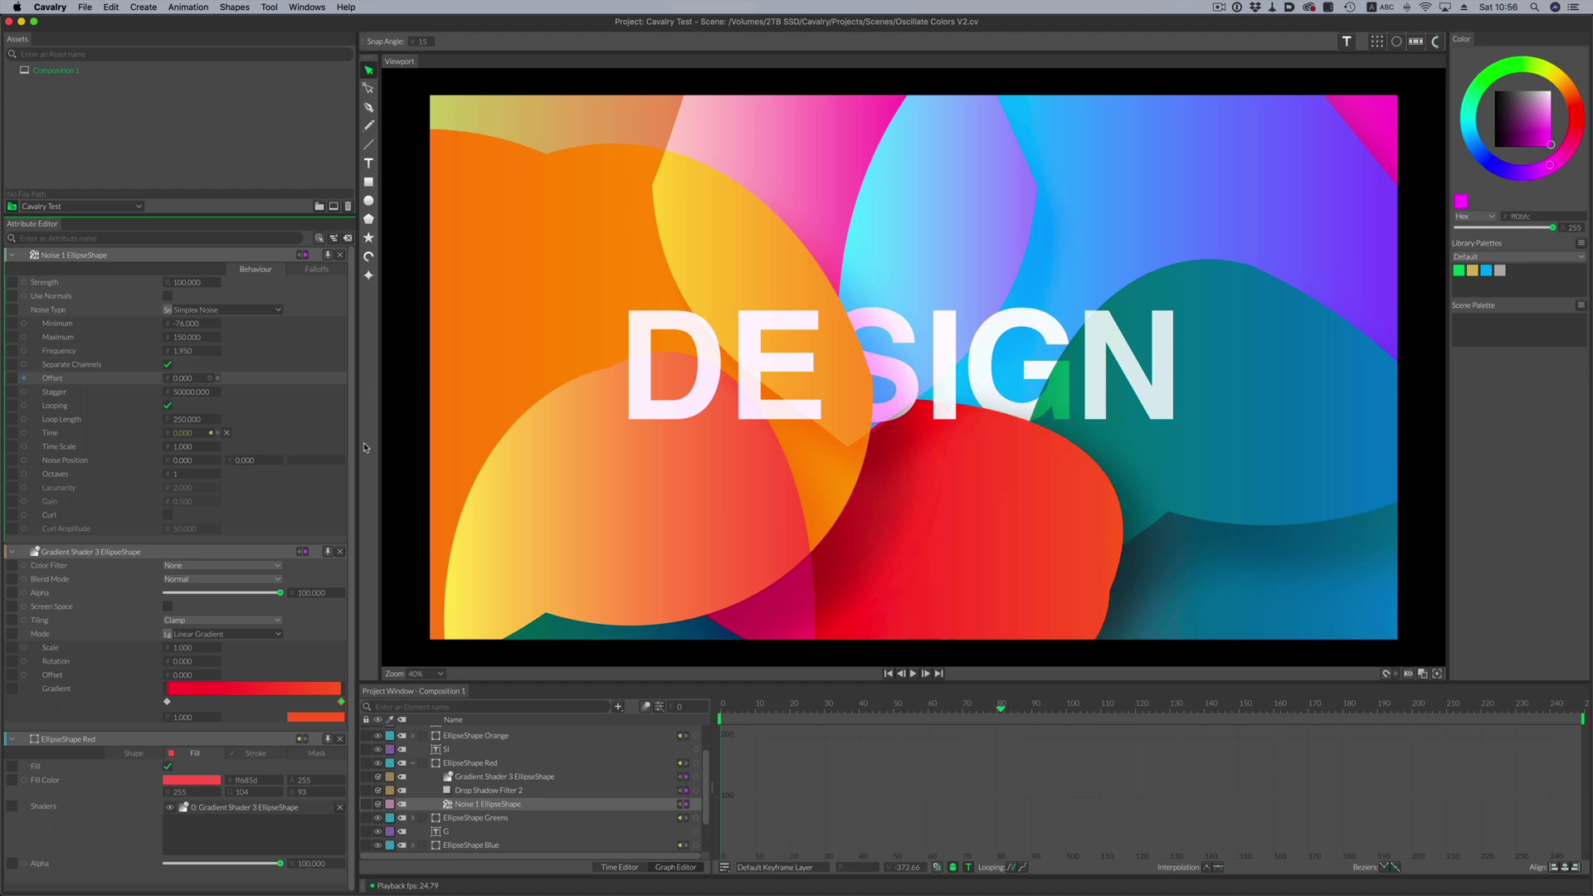
left_click(912, 674)
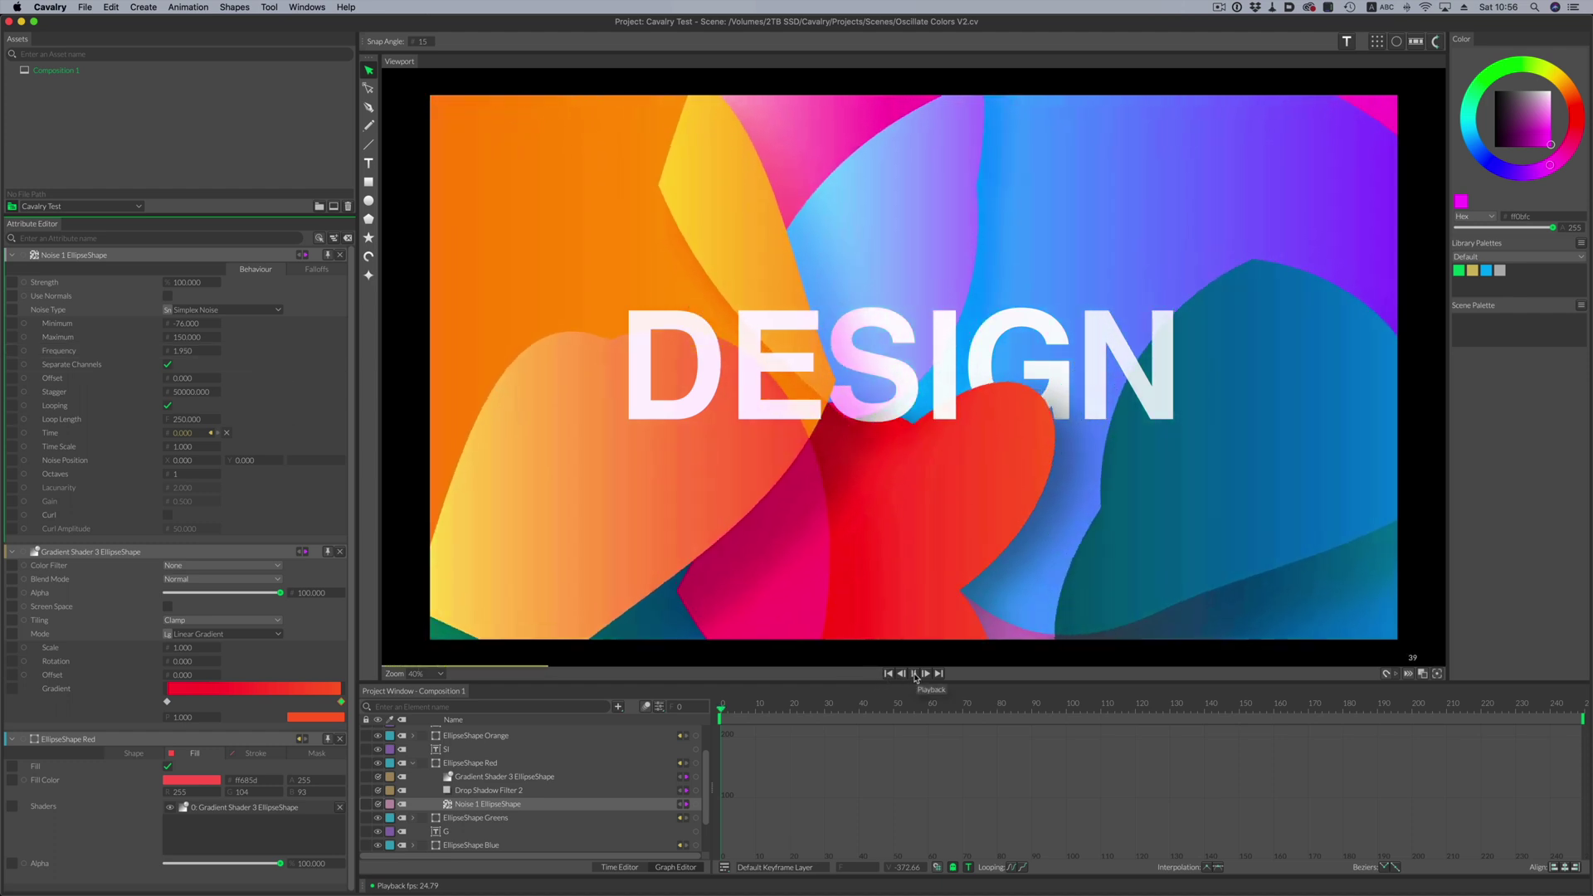
left_click(913, 674)
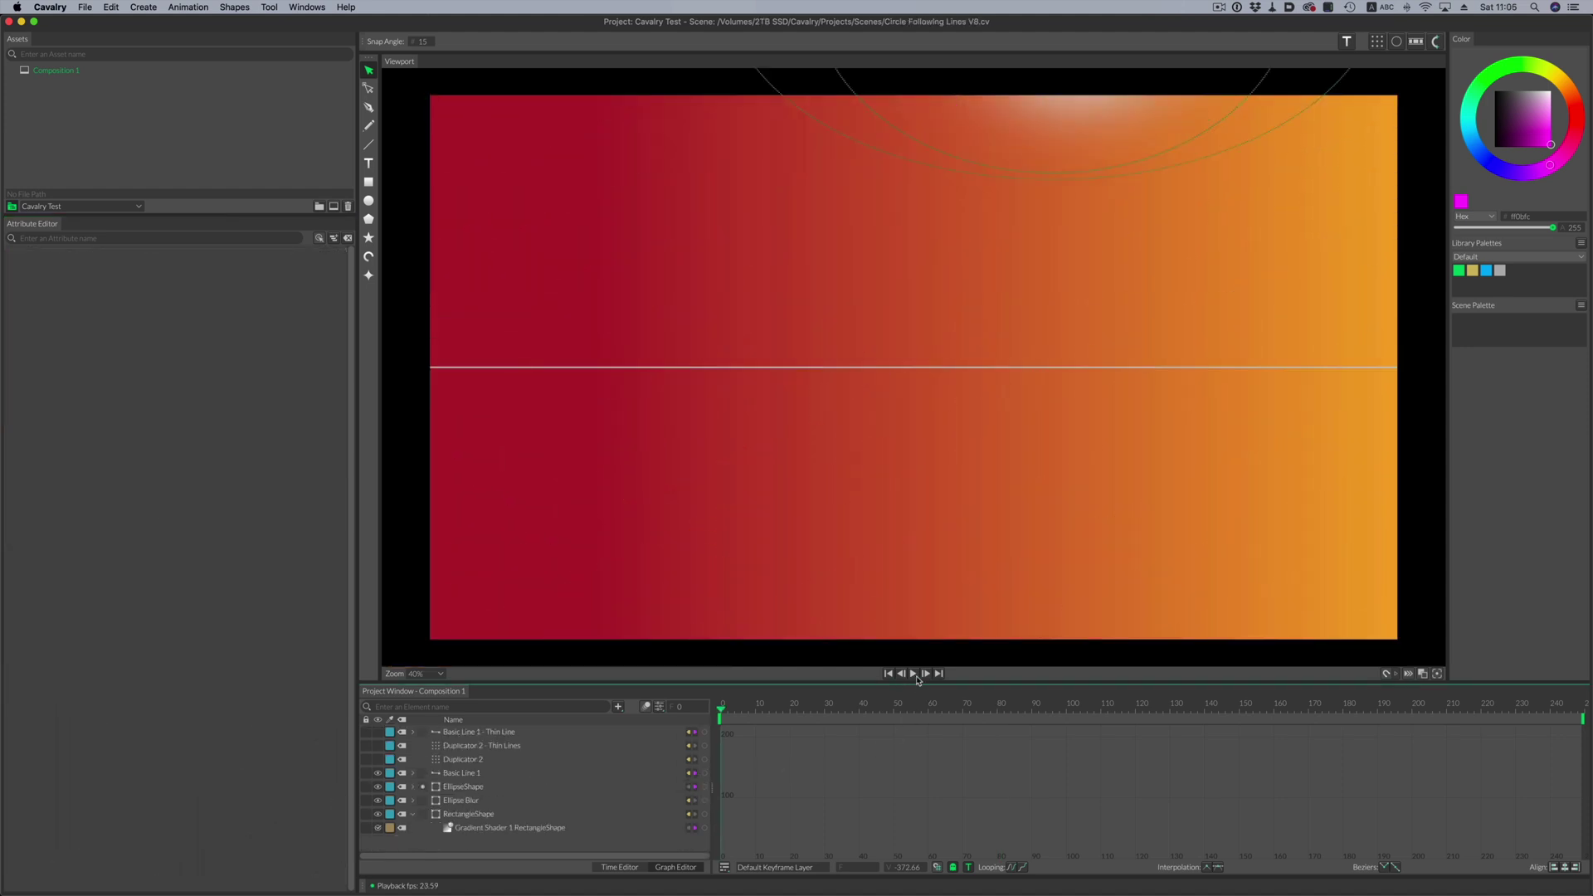
Step: Preview to frame 99, show Duplicator 2's wavy lines and hide Basic Line 1
left_click(914, 674)
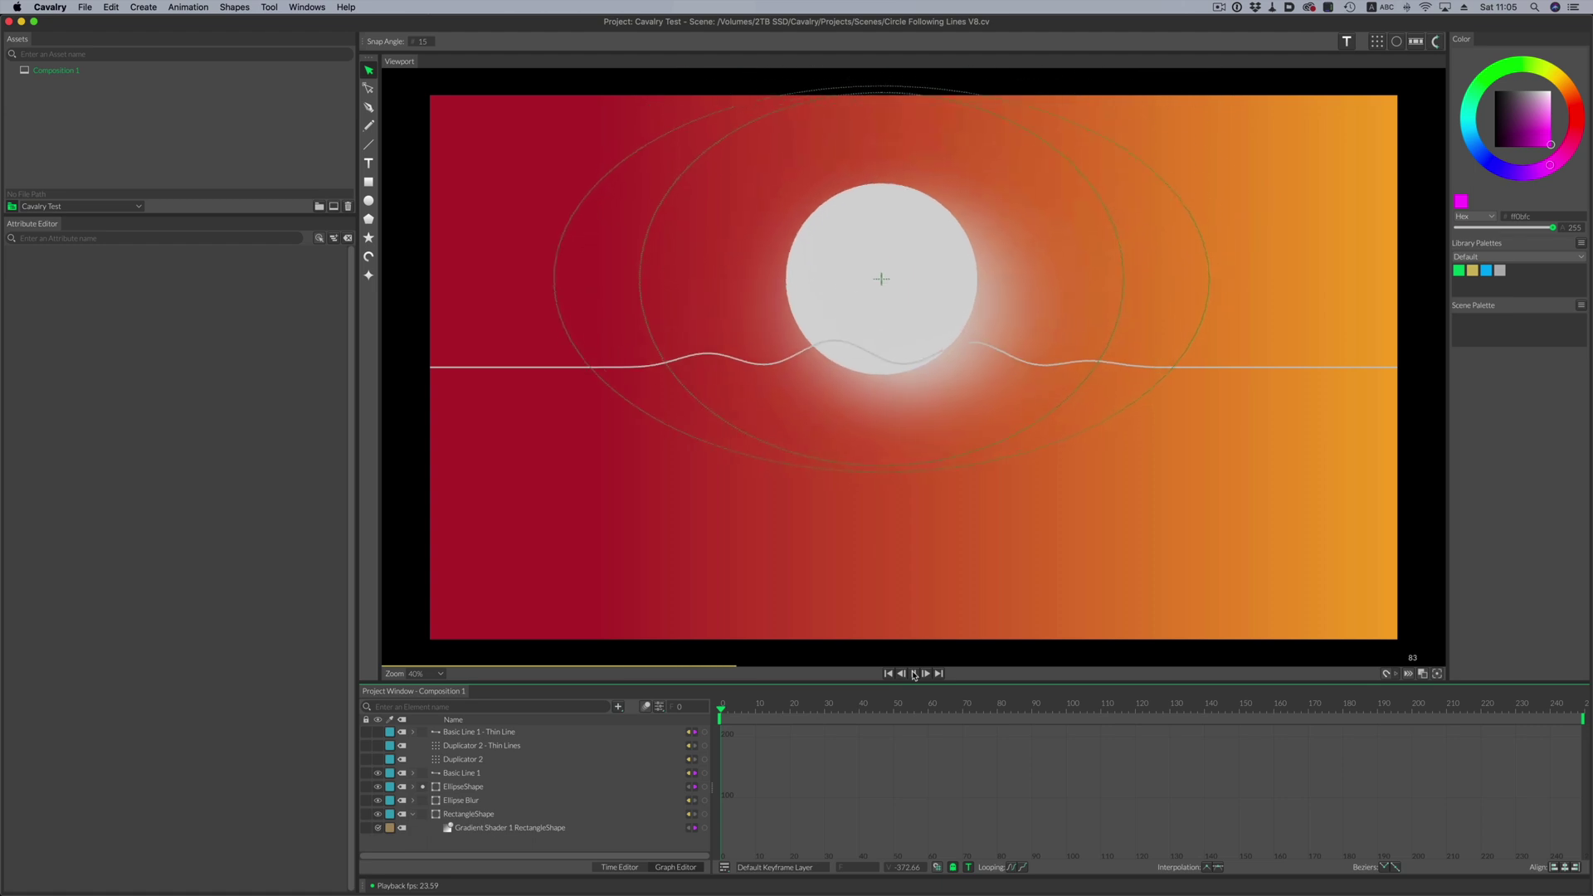
left_click(914, 674)
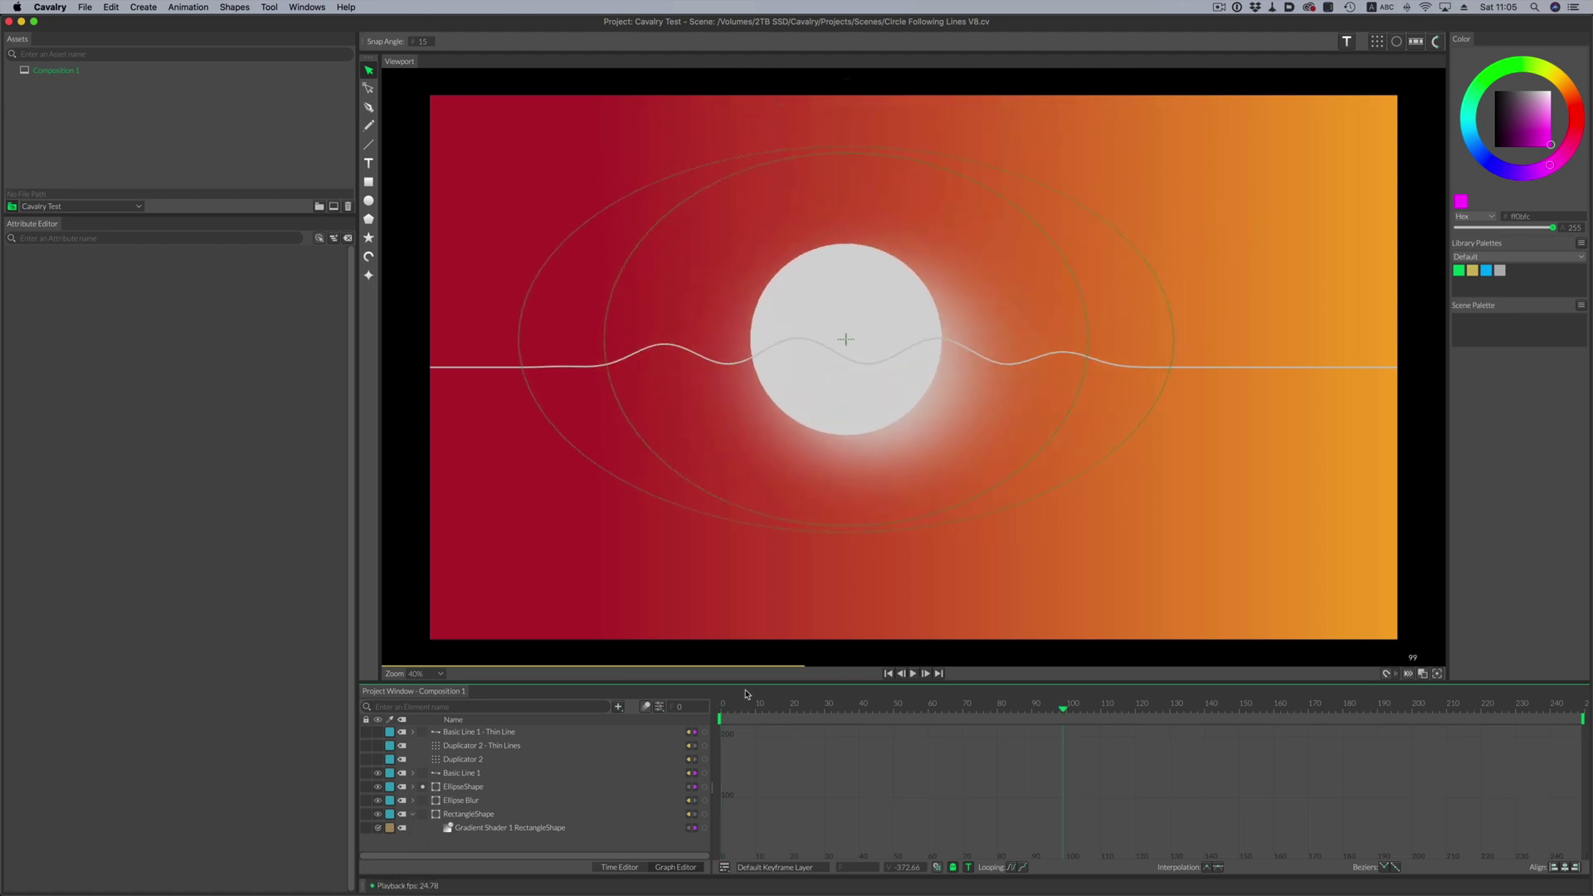
left_click(379, 760)
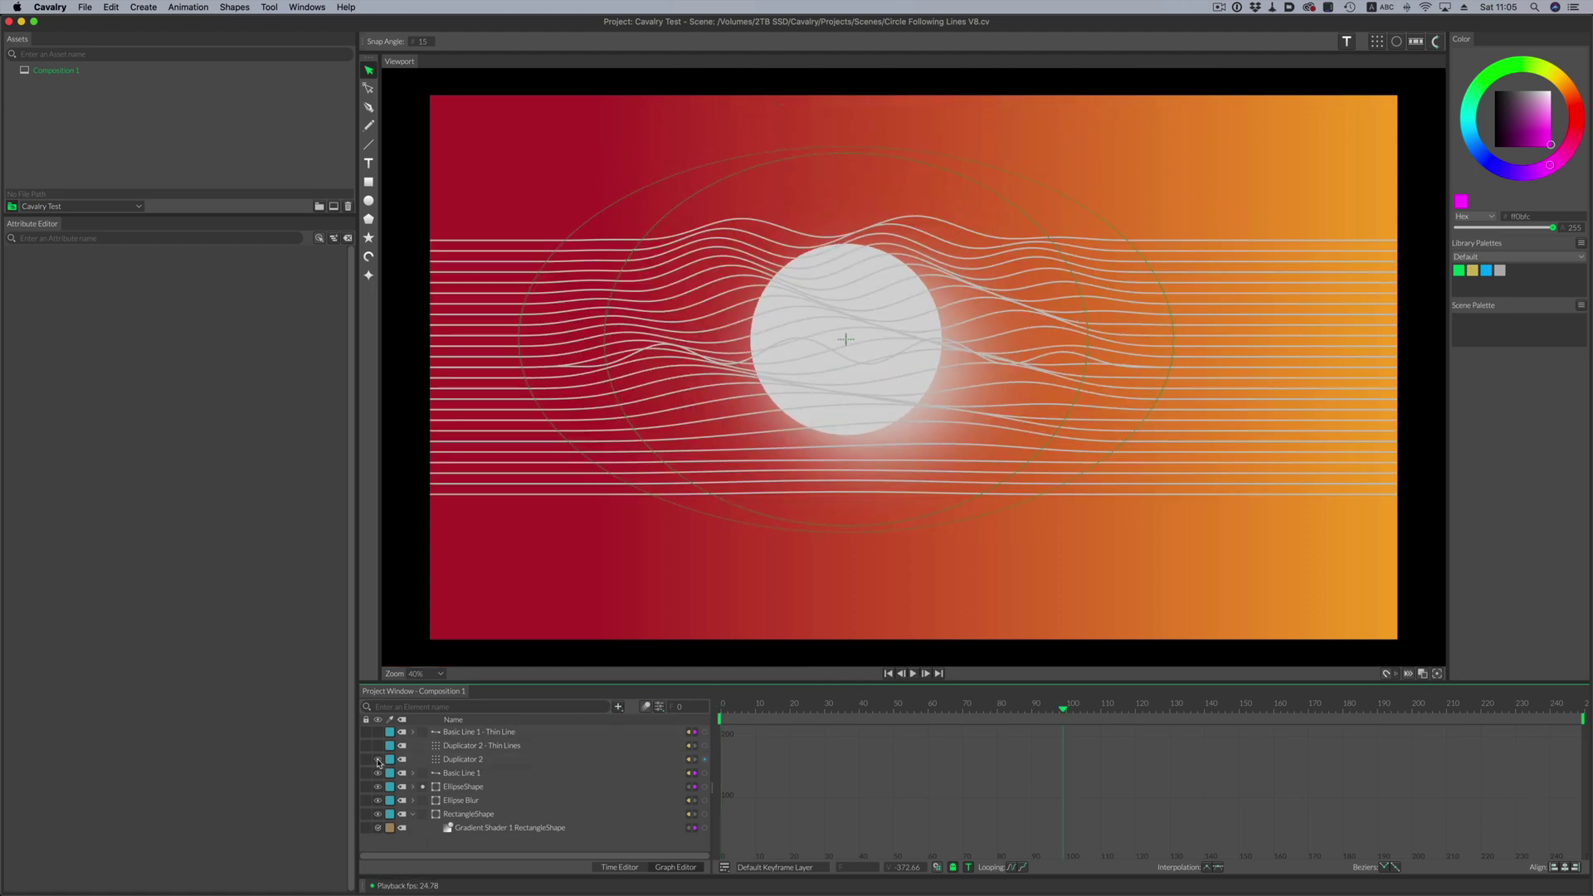
left_click(377, 773)
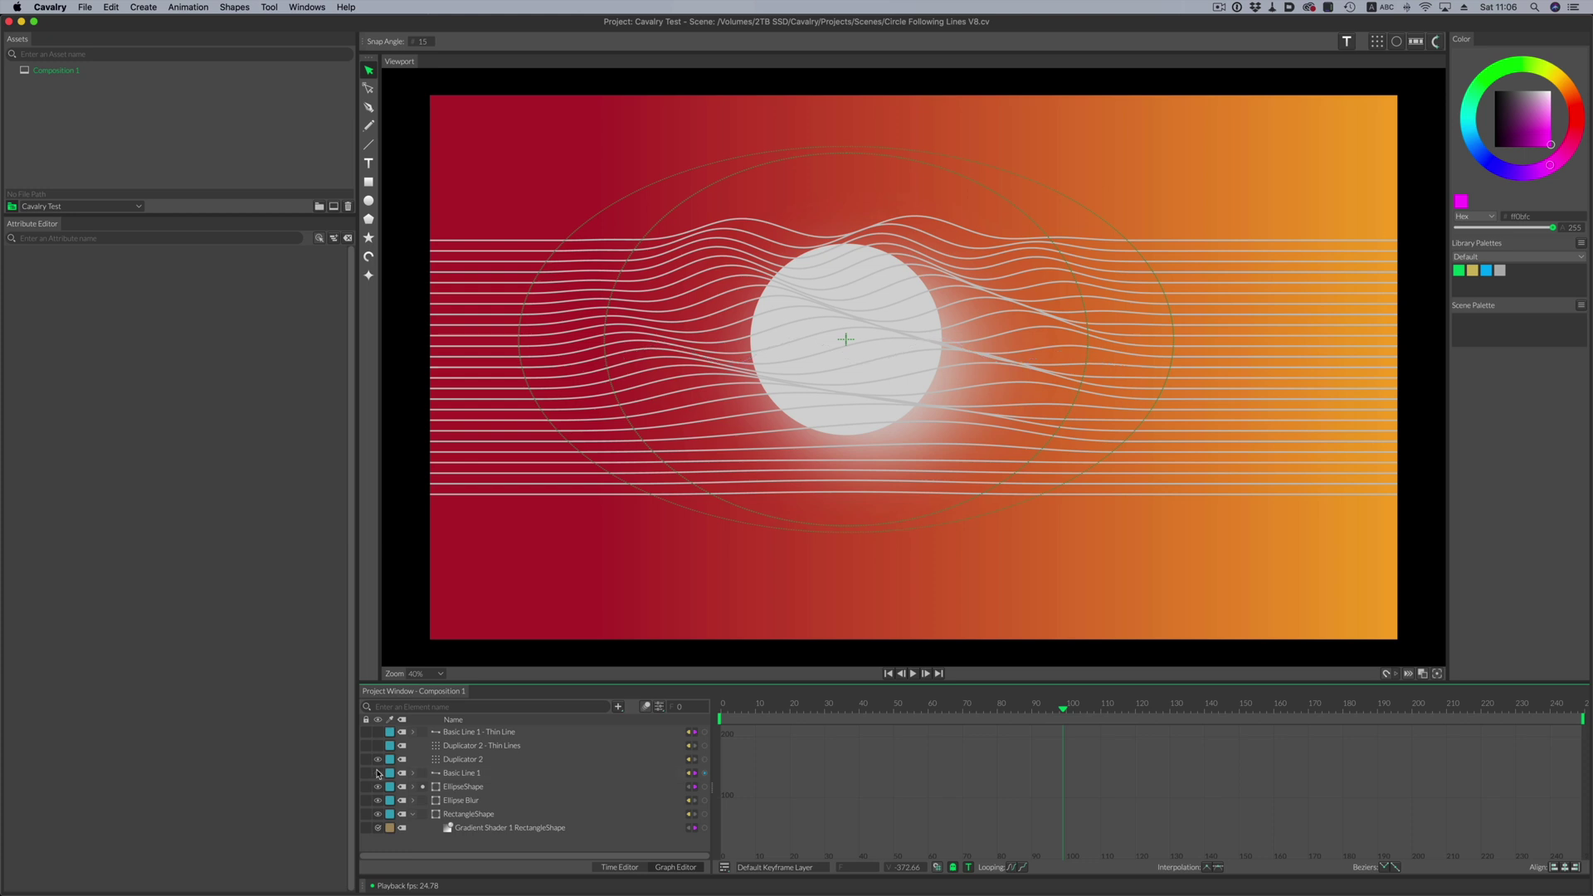
Step: Show Duplicator 2 - Thin Lines and reduce its Count X to 1
left_click(481, 746)
left_click(378, 746)
left_click(480, 748)
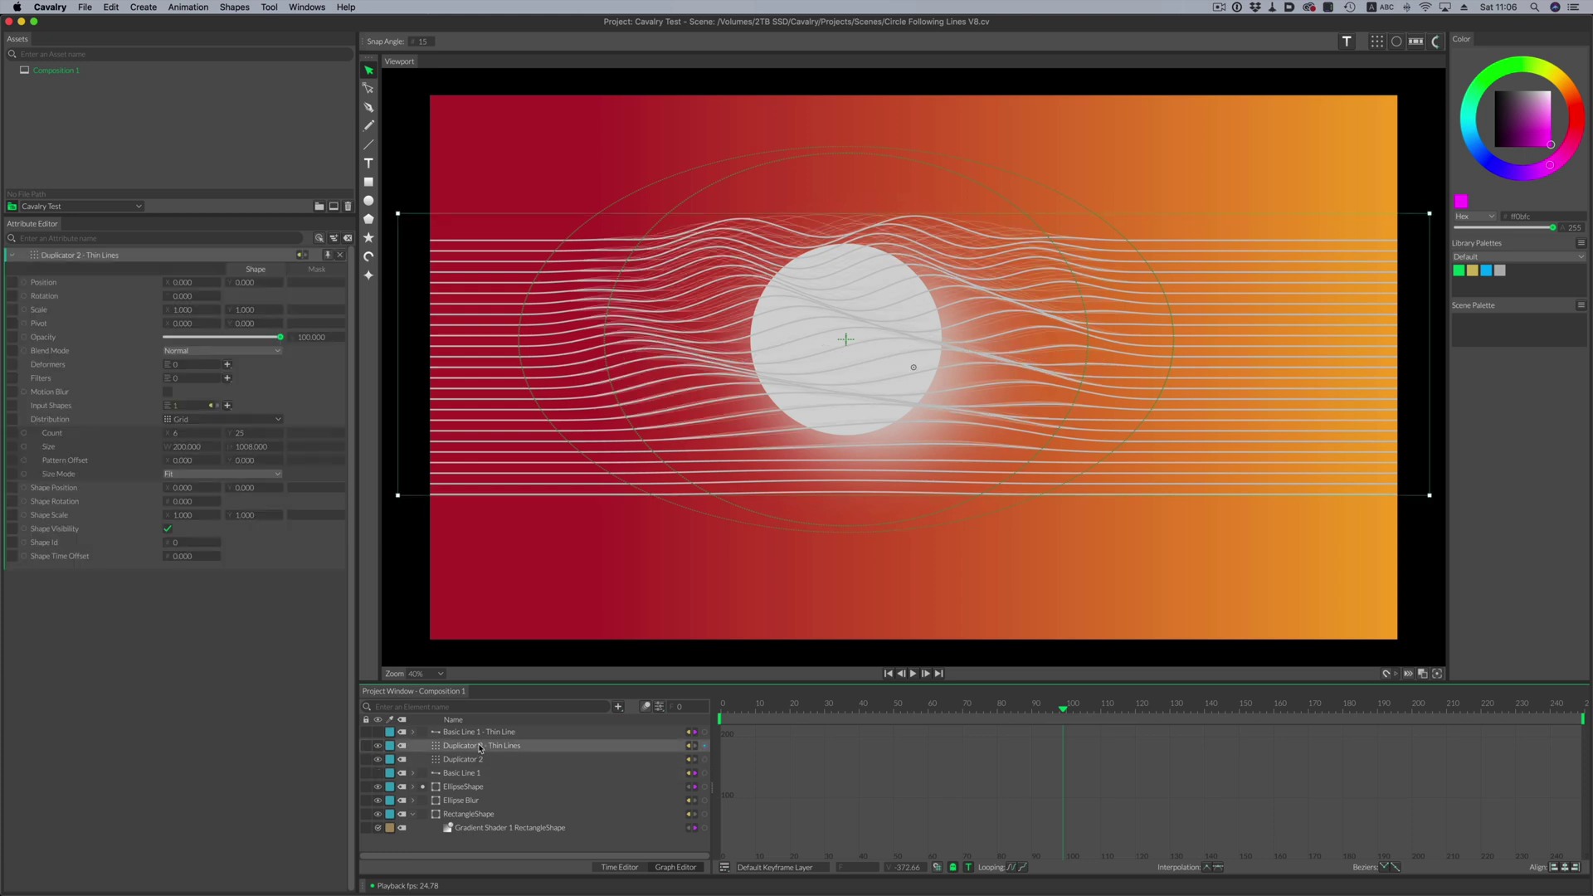
left_click_drag(193, 455, 189, 453)
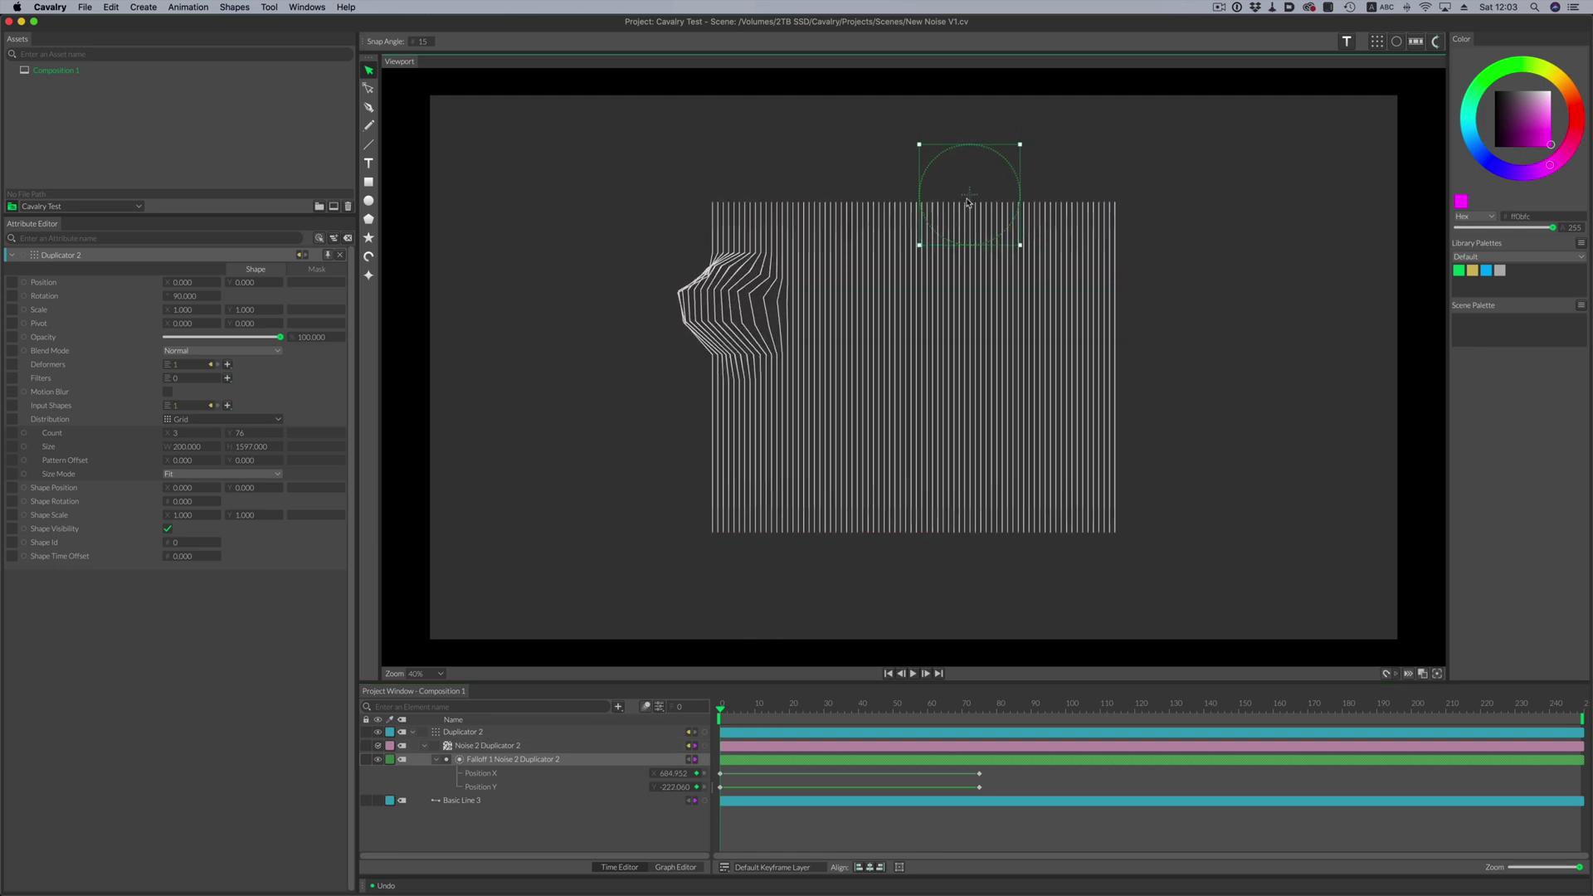
Step: Move the falloff circle down and set Duplicator 2's rotation to 0
left_click_drag(969, 188, 1006, 205)
left_click(186, 295)
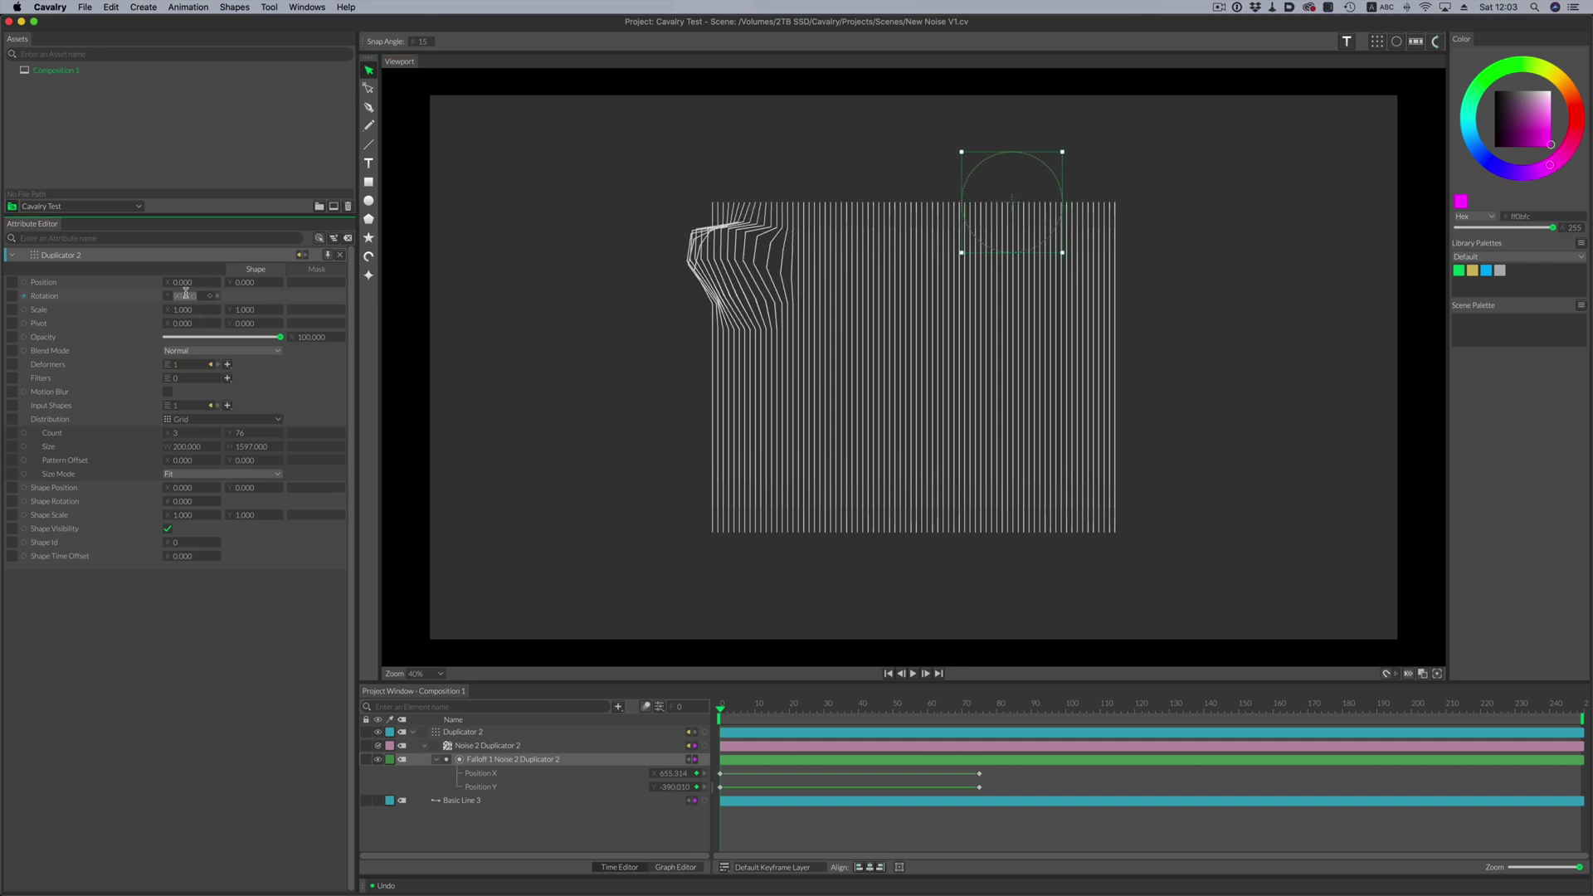
type("0")
key("Return")
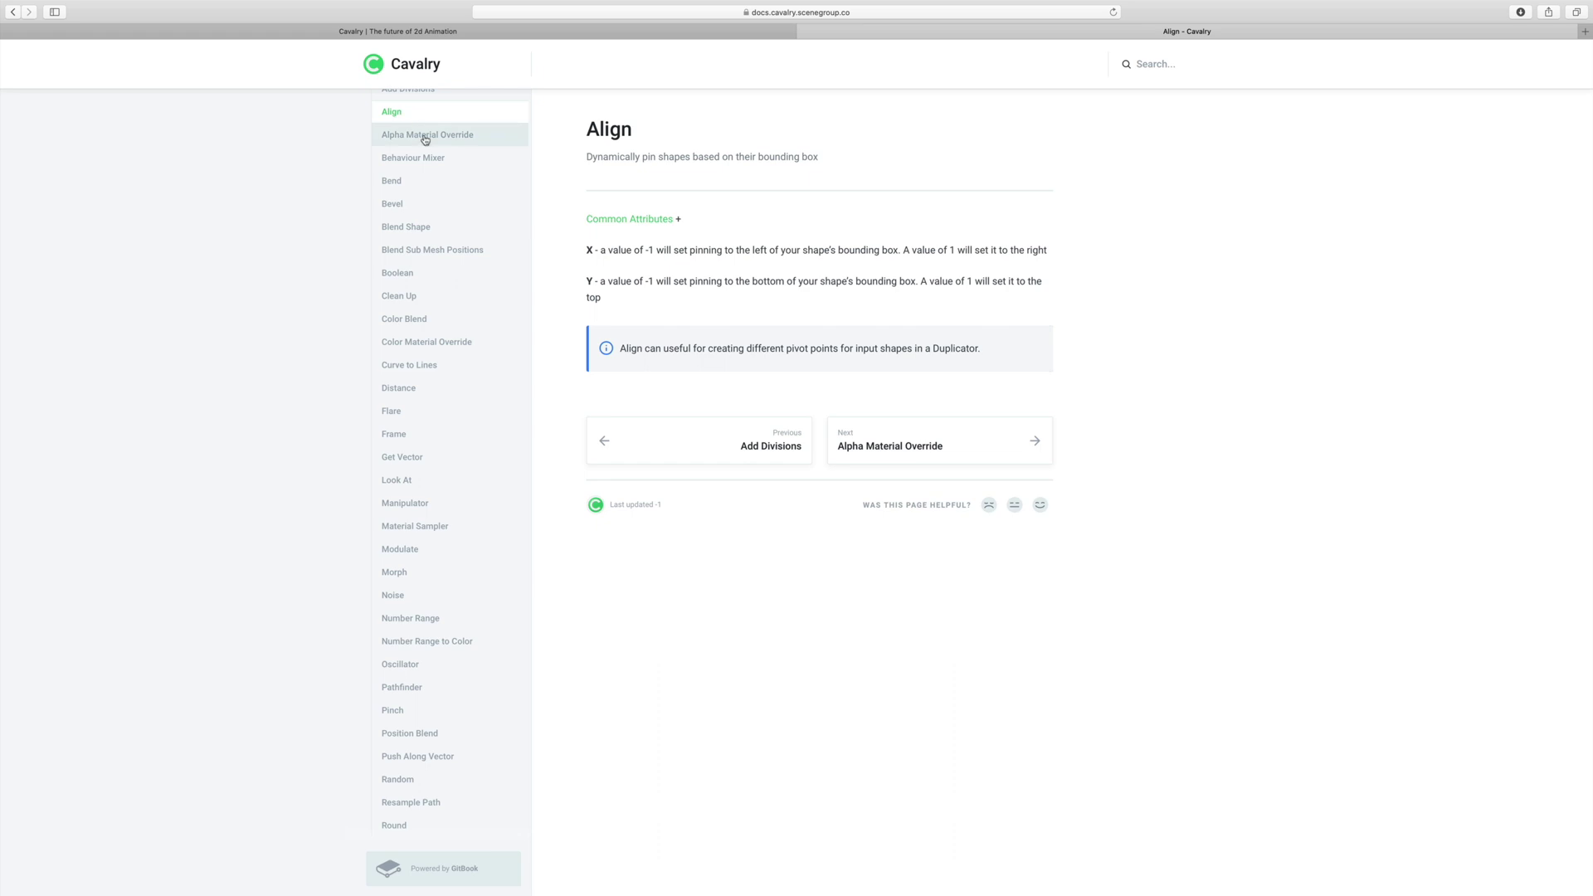
Step: View the Alpha Material Override, Color Material Override, Modulate and Morph documentation pages
left_click(426, 138)
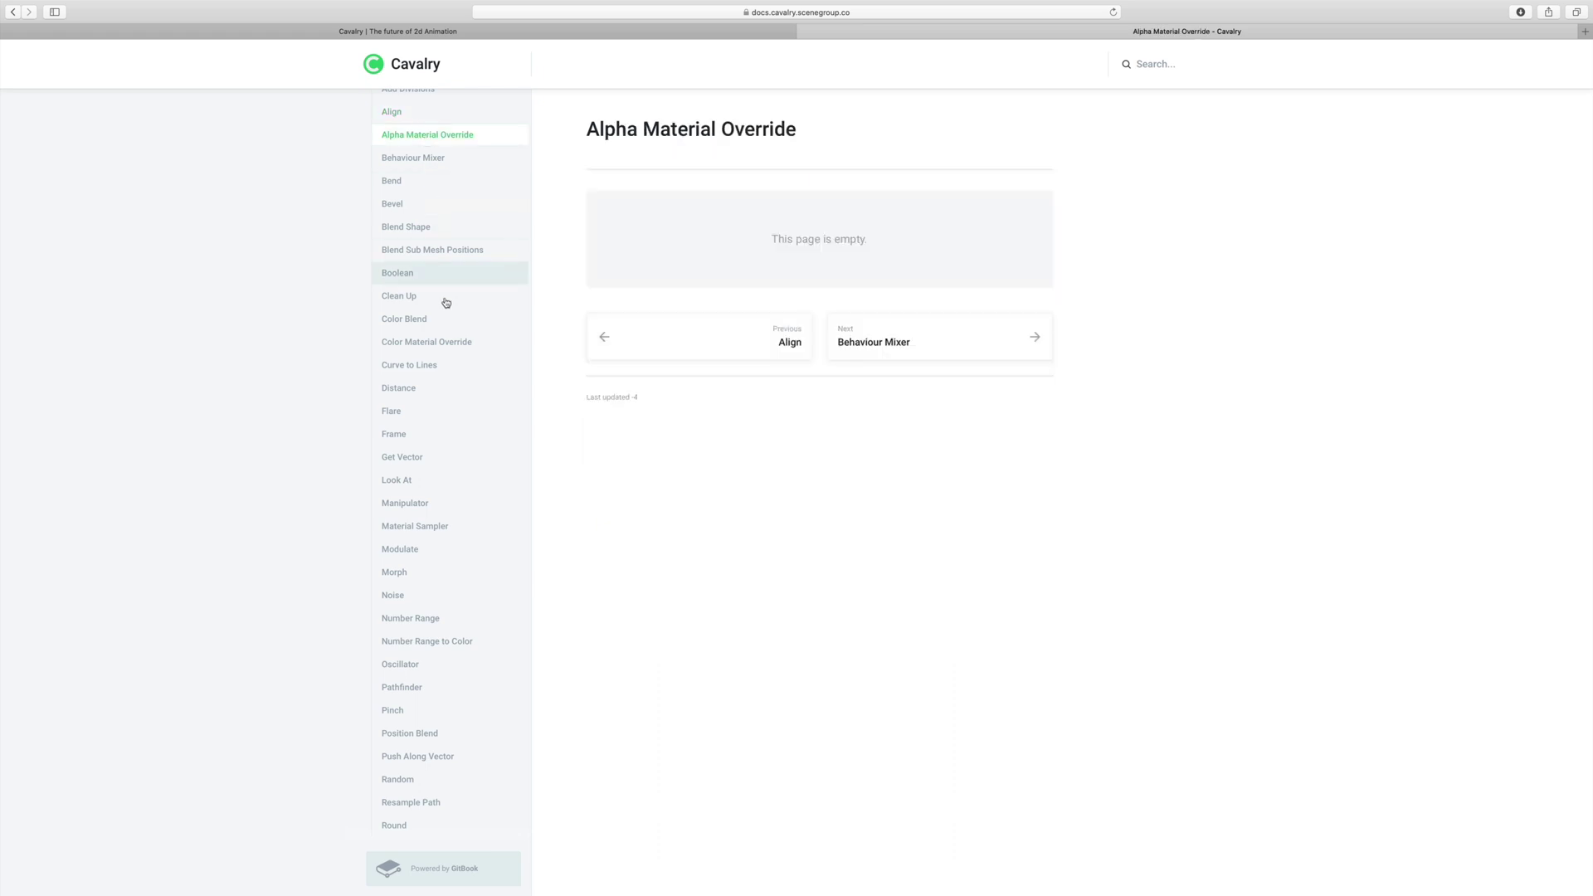
left_click(453, 345)
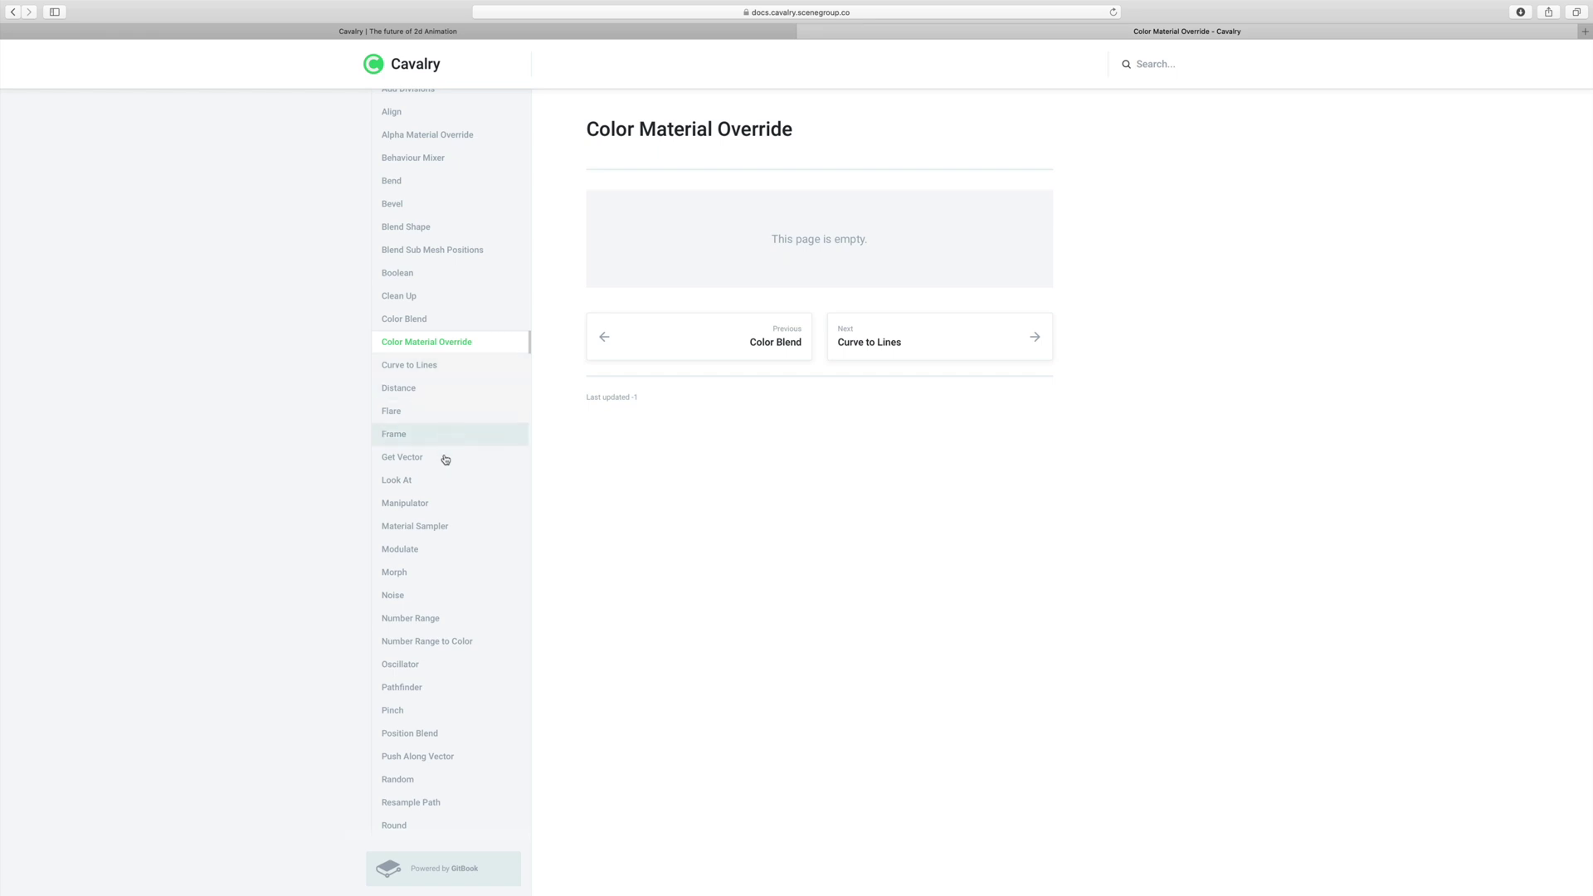
left_click(414, 550)
left_click(413, 574)
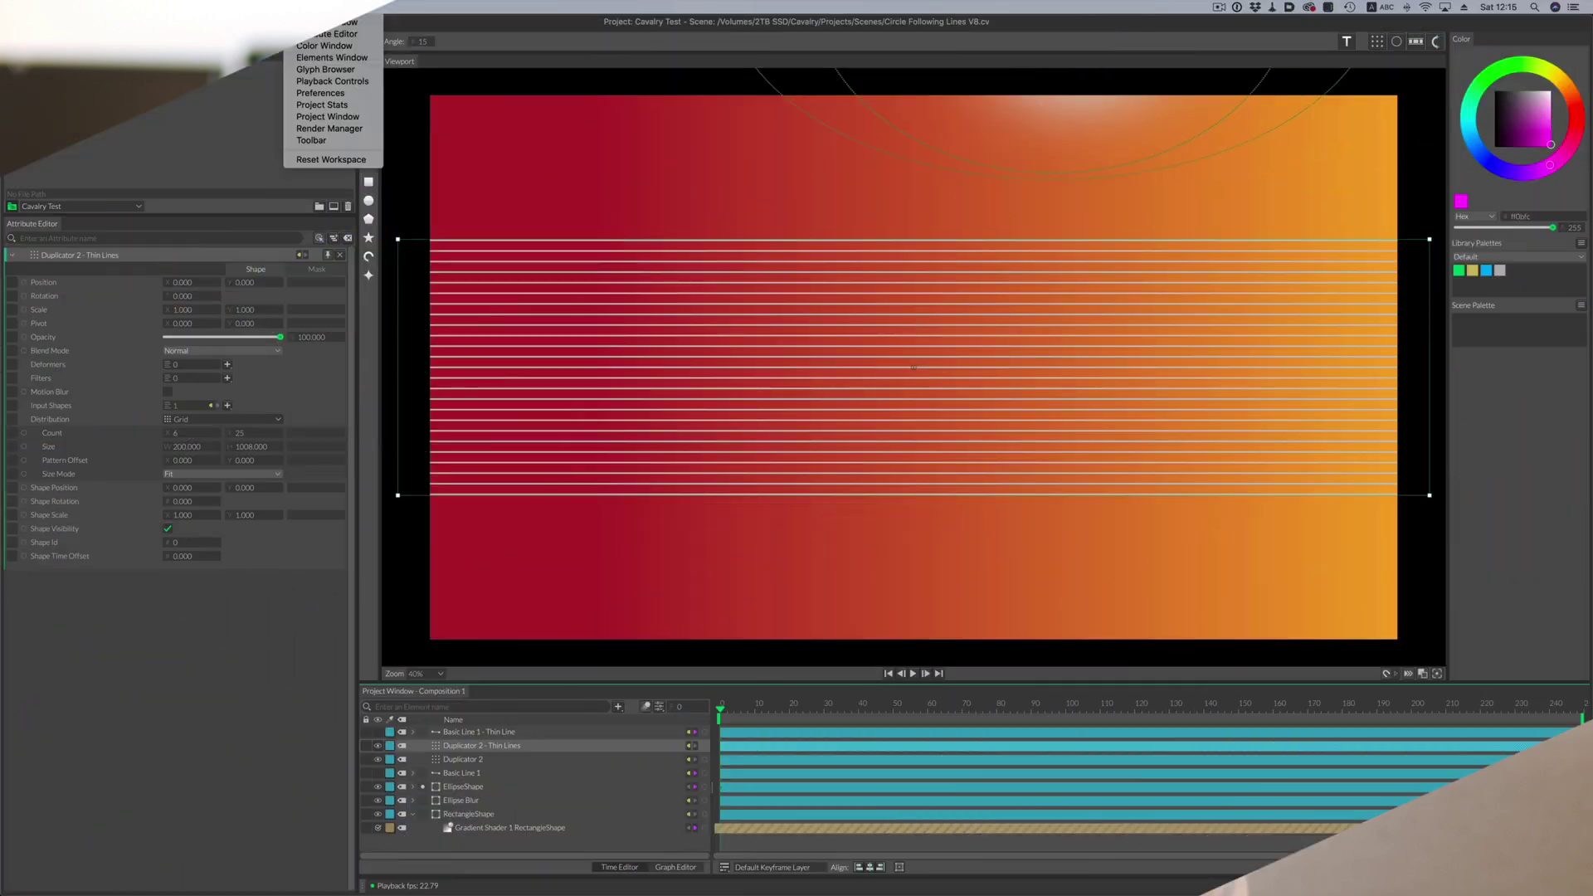
Step: In the Render Manager, change the output File Format from PNG to JPEG
left_click(319, 129)
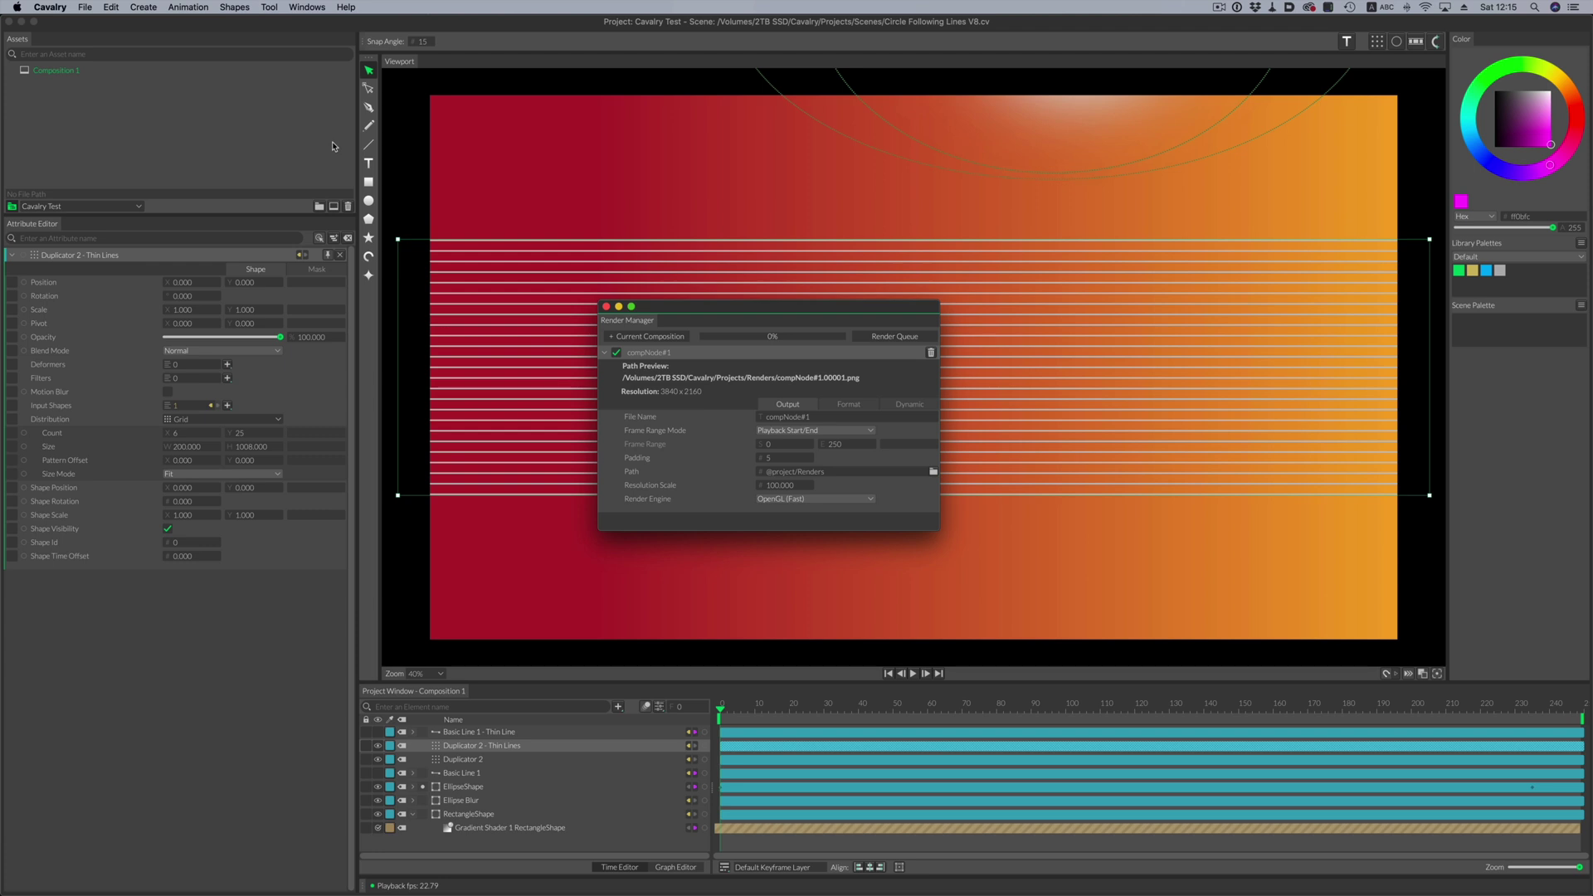
left_click(848, 405)
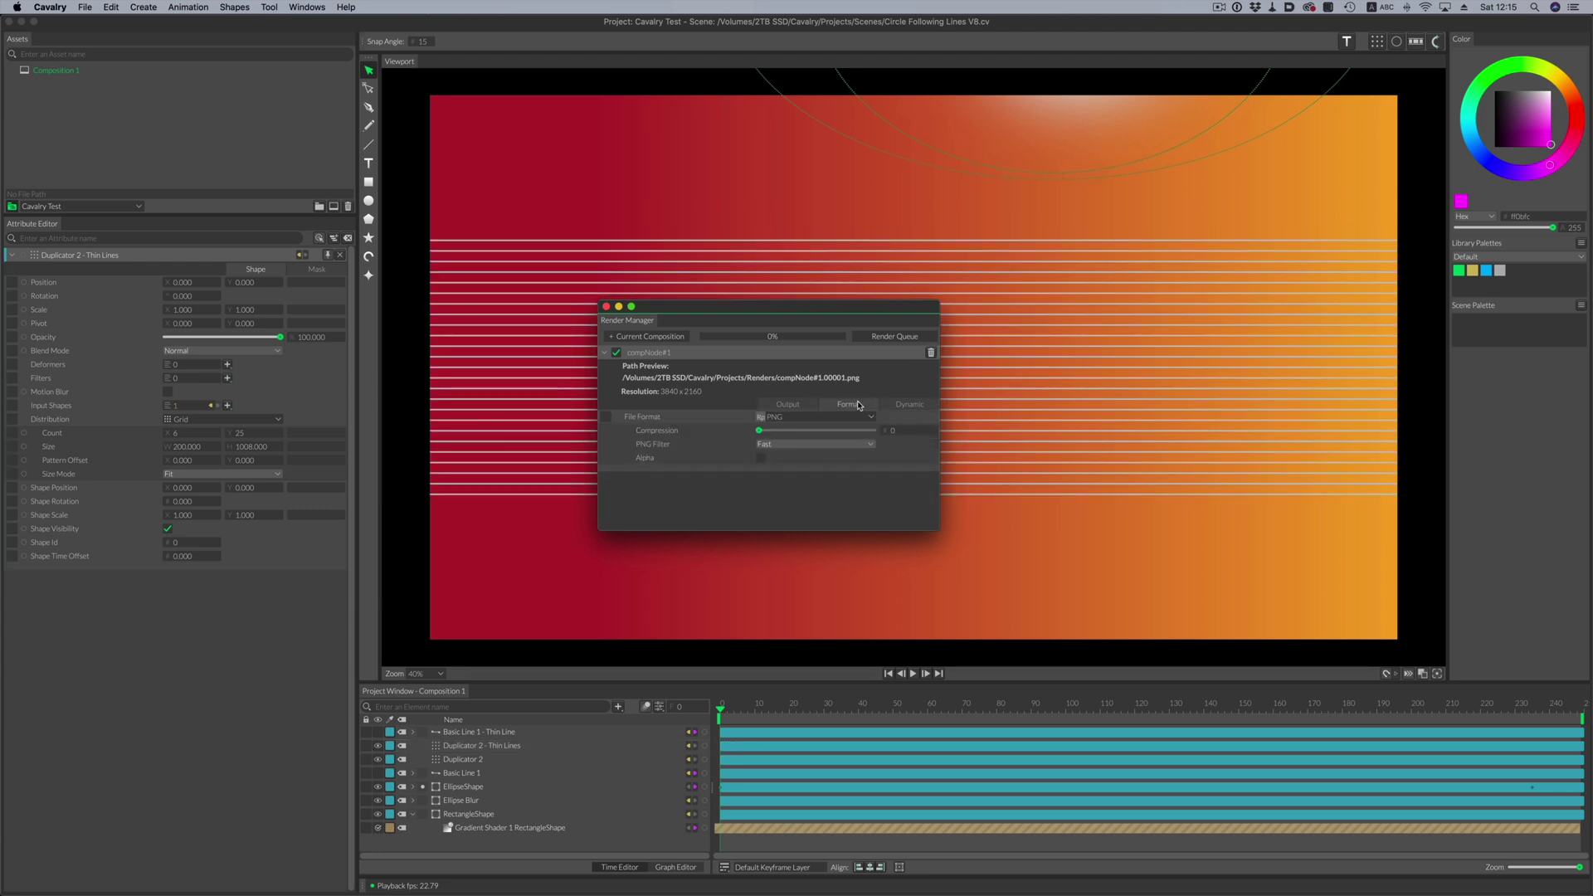
left_click(856, 417)
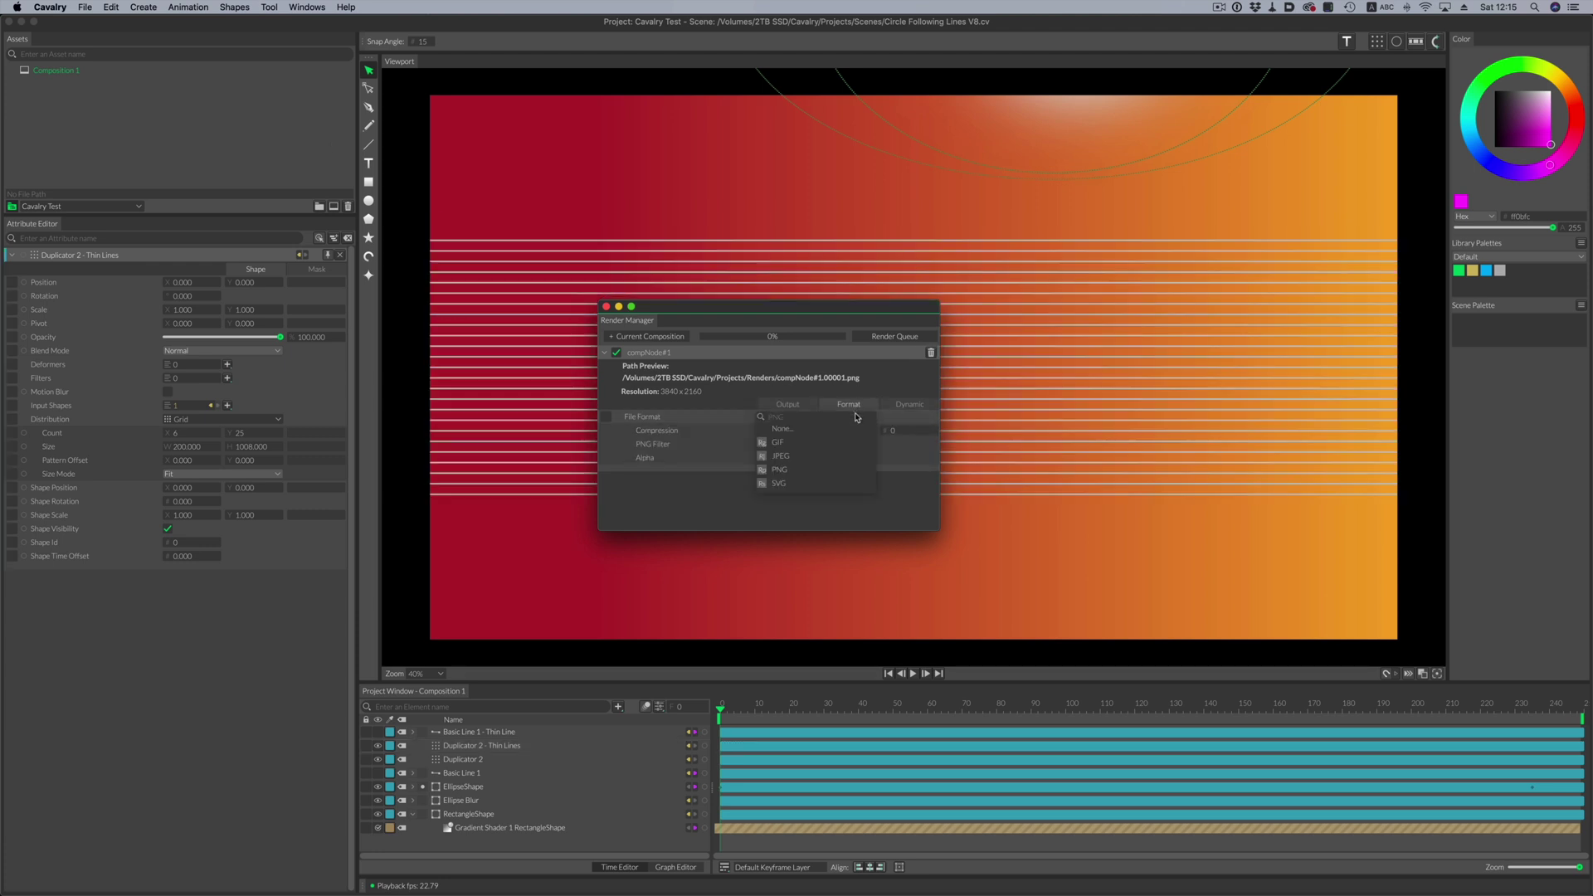
left_click(781, 456)
left_click(784, 404)
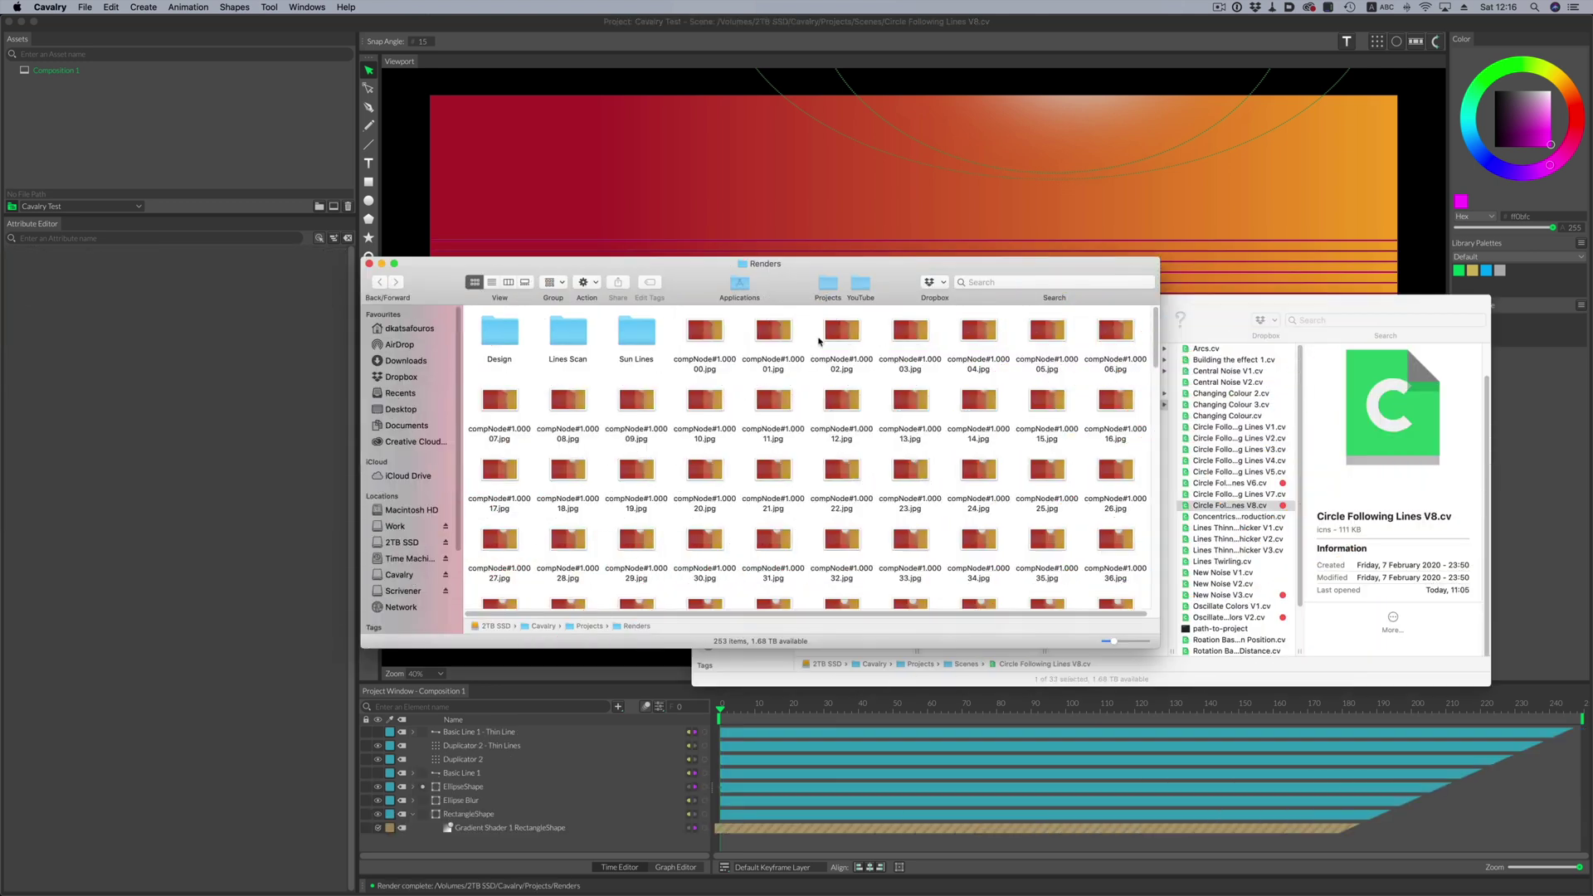
Step: Render the composition and step through the compNode JPEG frames in Quick Look
left_click(701, 353)
key("space")
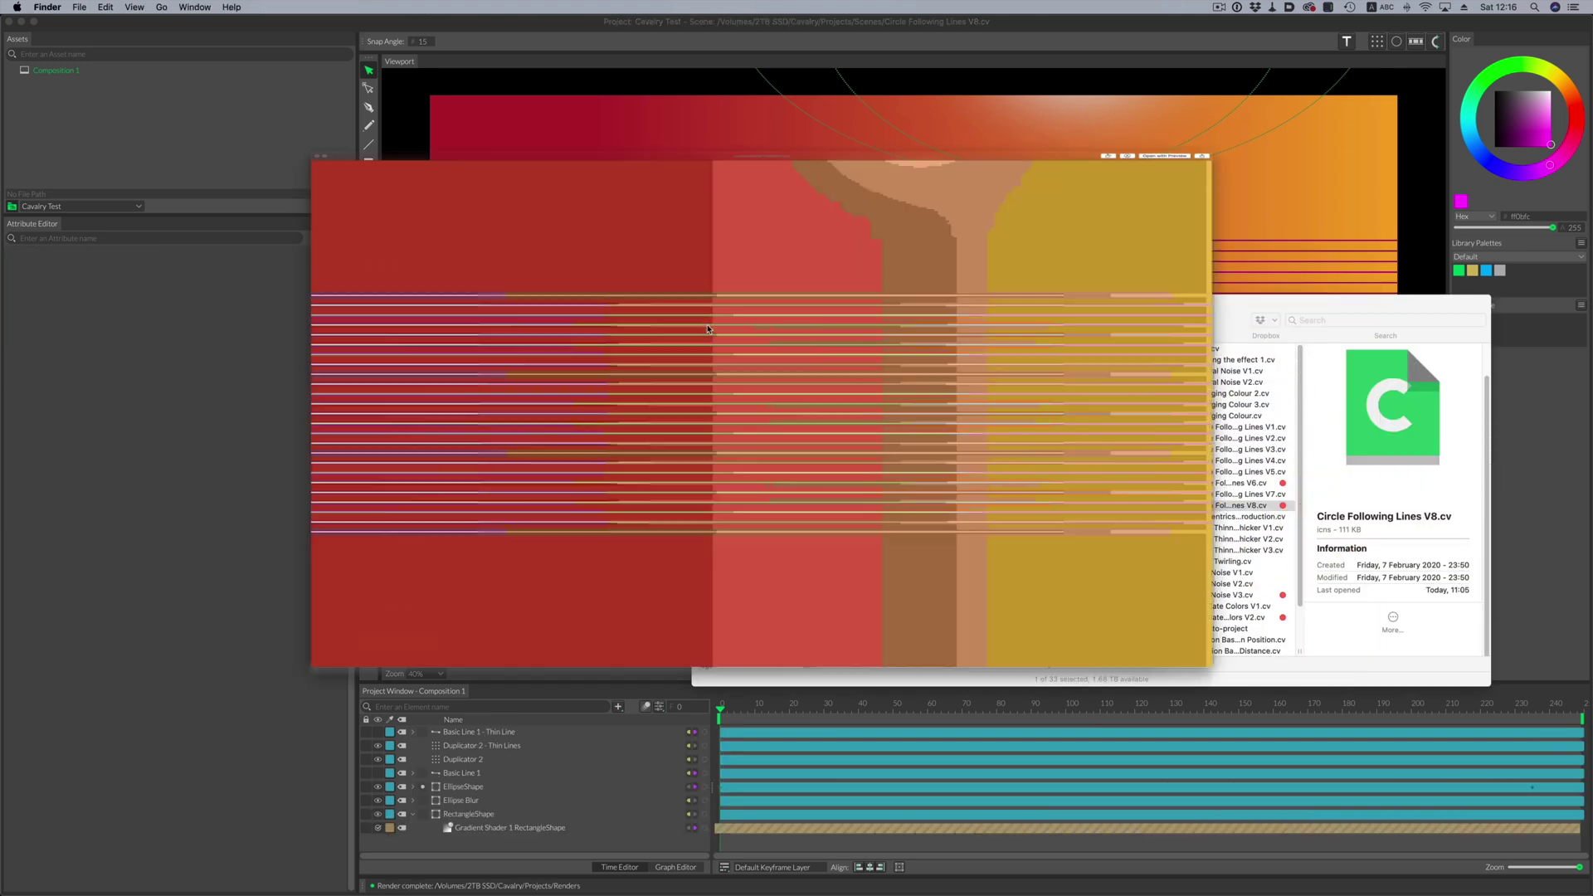
key("Right")
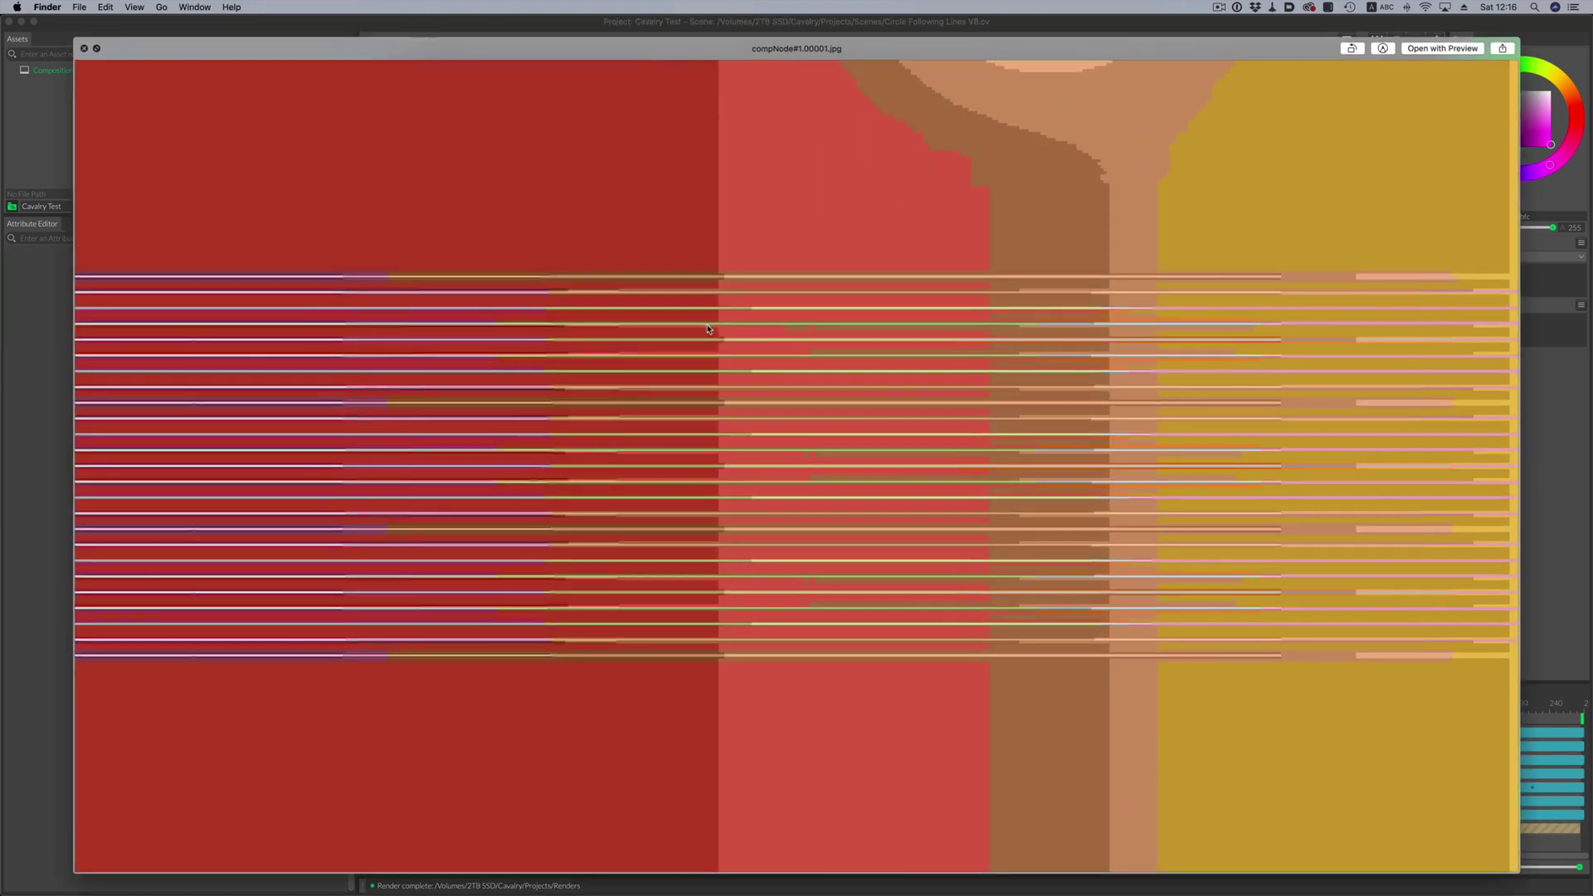
key("Right")
key("Right")
key("Right")
key("Right")
key("Right")
key("Right")
key("Right")
key("Right")
key("Right")
key("Right")
key("Right")
key("Right")
key("Right")
key("Right")
key("Right")
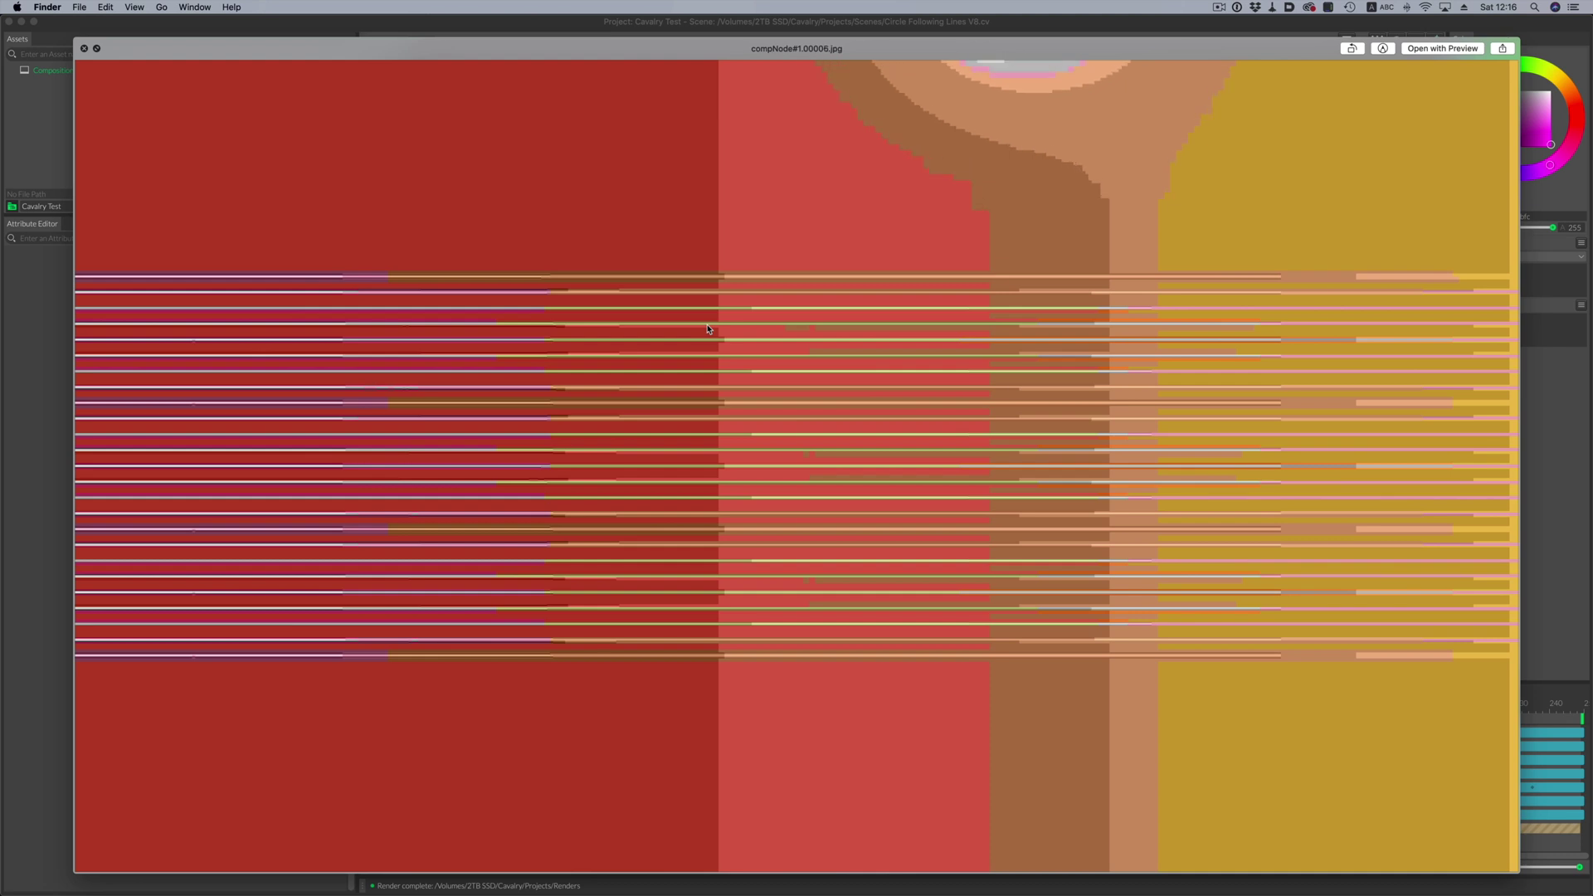
key("Right")
key("Right")
key("Right")
key("Right")
key("Right")
key("Right")
key("Right")
key("Right")
key("Right")
key("Right")
key("Right")
key("Right")
key("Right")
key("Right")
key("Right")
key("Right")
key("Right")
key("Right")
key("Right")
key("Right")
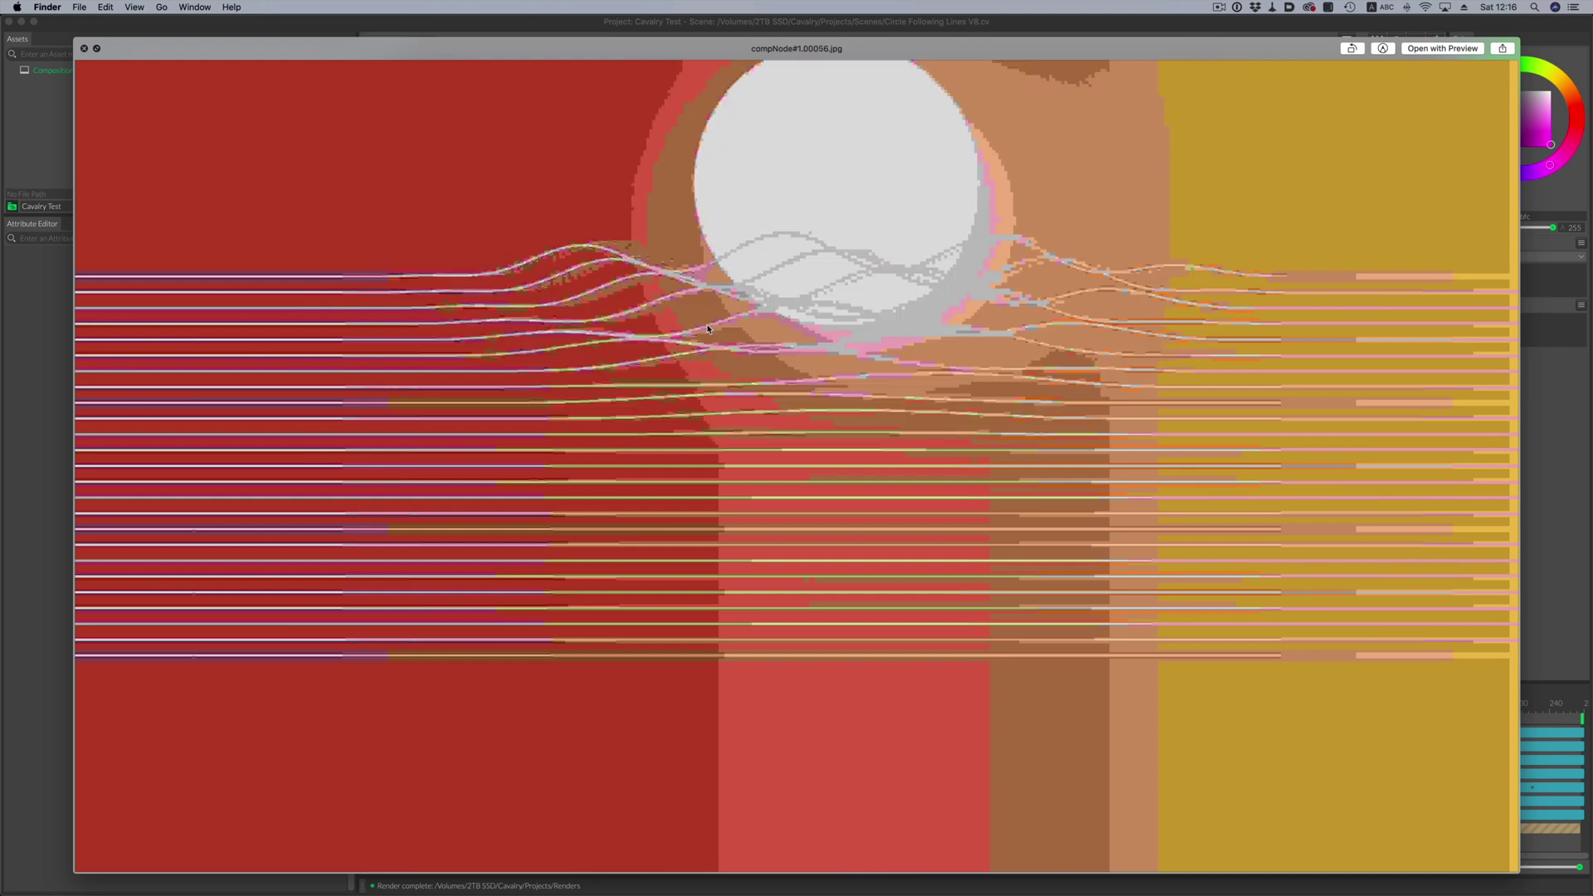
key("Right")
key("Right")
key("Right")
key("Right")
key("Right")
key("Right")
key("Right")
key("Right")
key("Right")
key("Right")
key("Right")
key("Right")
key("Right")
key("Right")
key("Right")
key("Right")
key("Right")
key("Right")
key("Right")
key("Right")
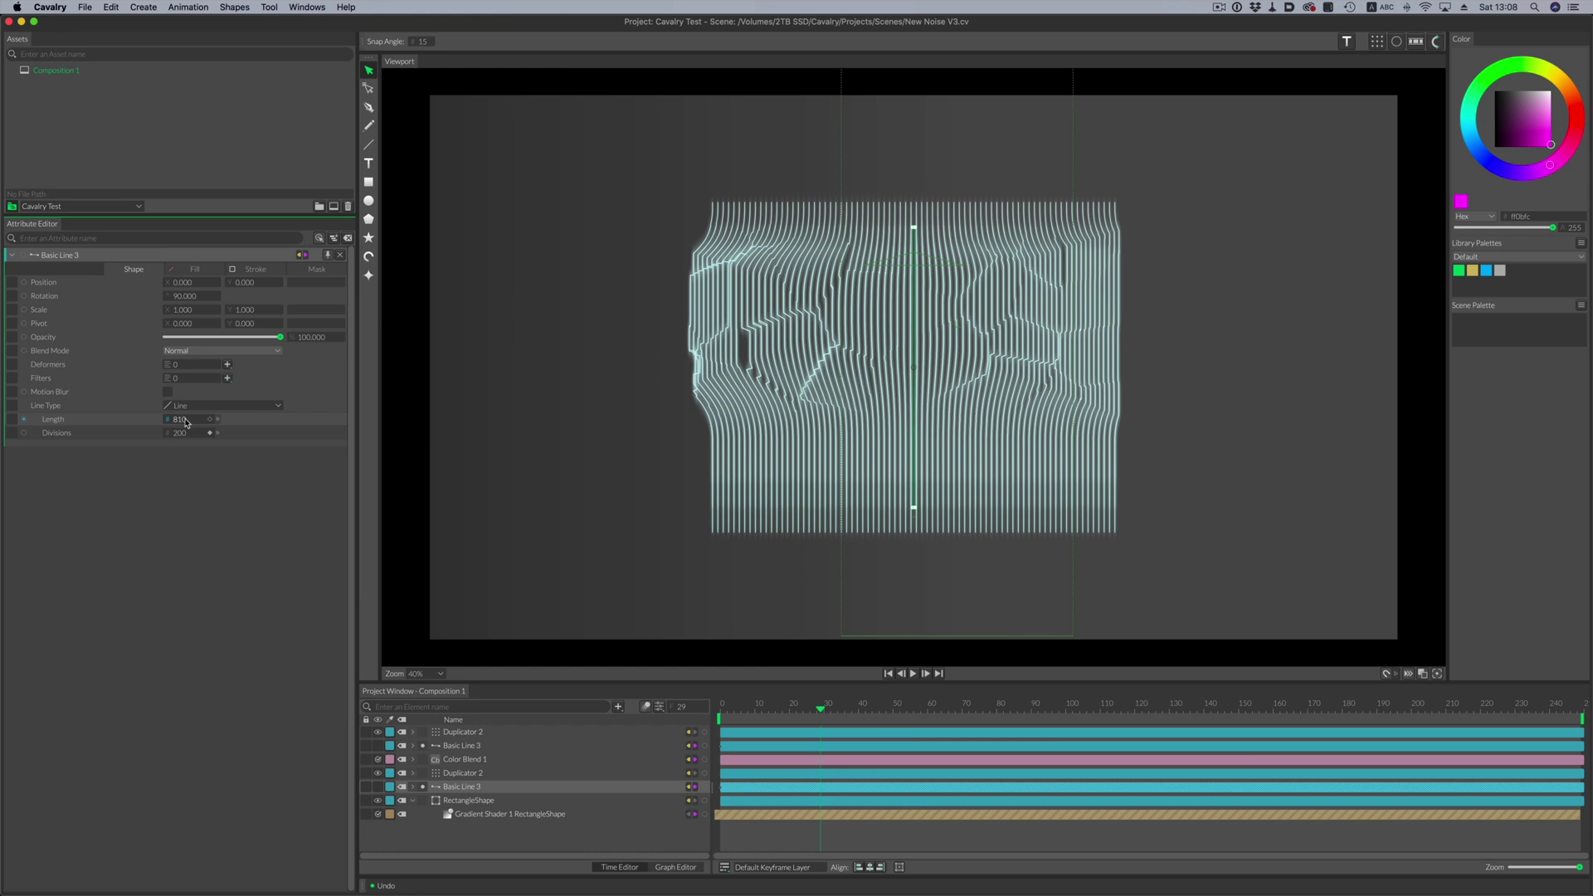
Step: Set the upper Basic Line 3's Length to 810 and show the lower line's Stroke settings
left_click(186, 420)
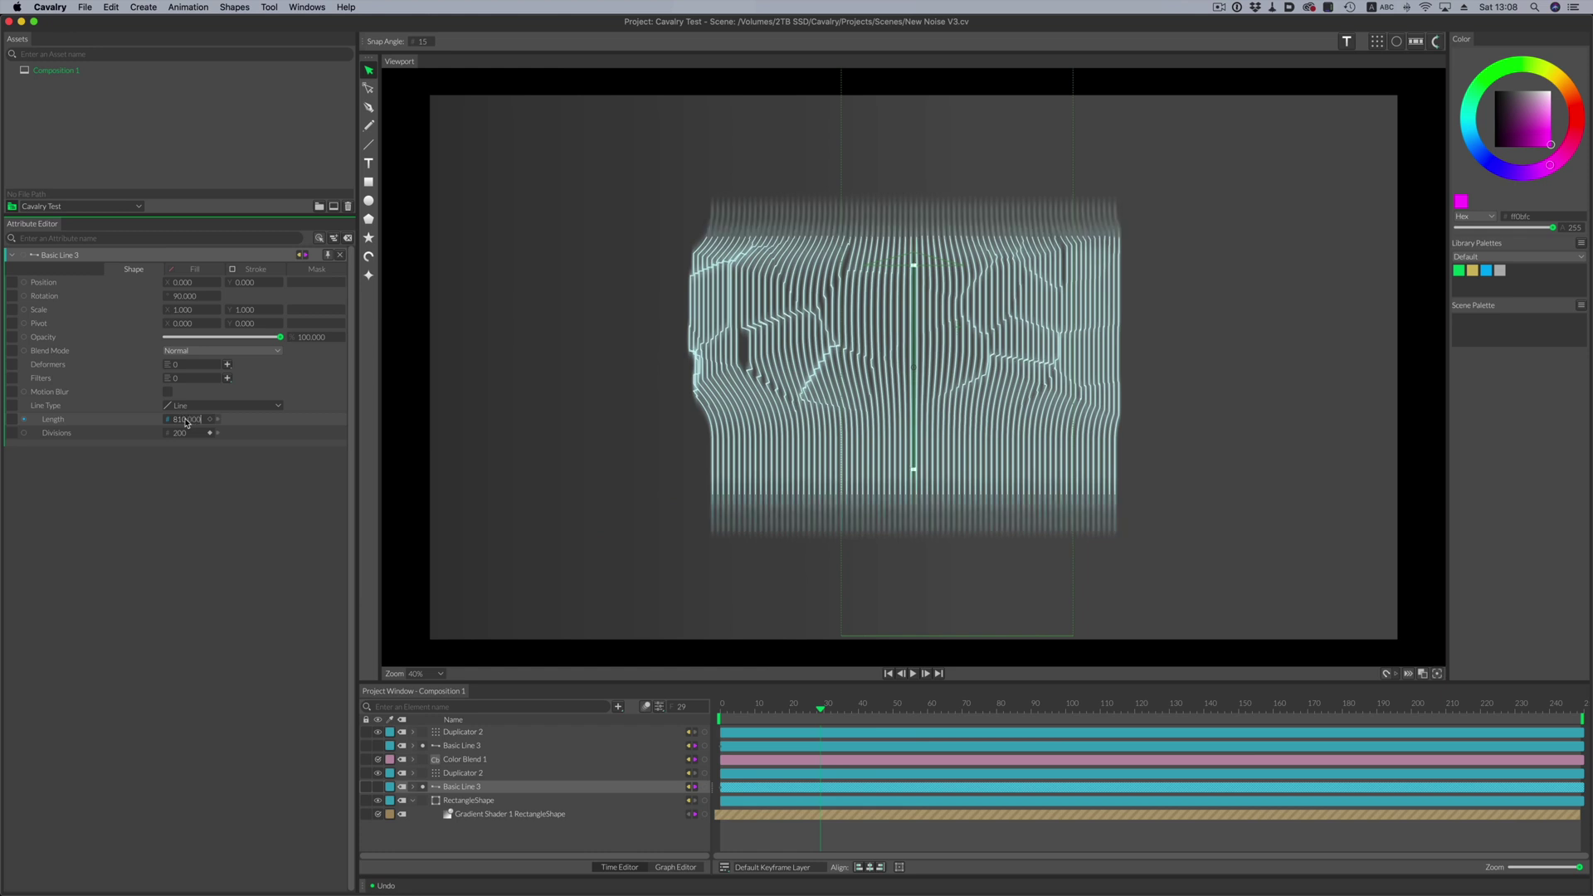
left_click(454, 744)
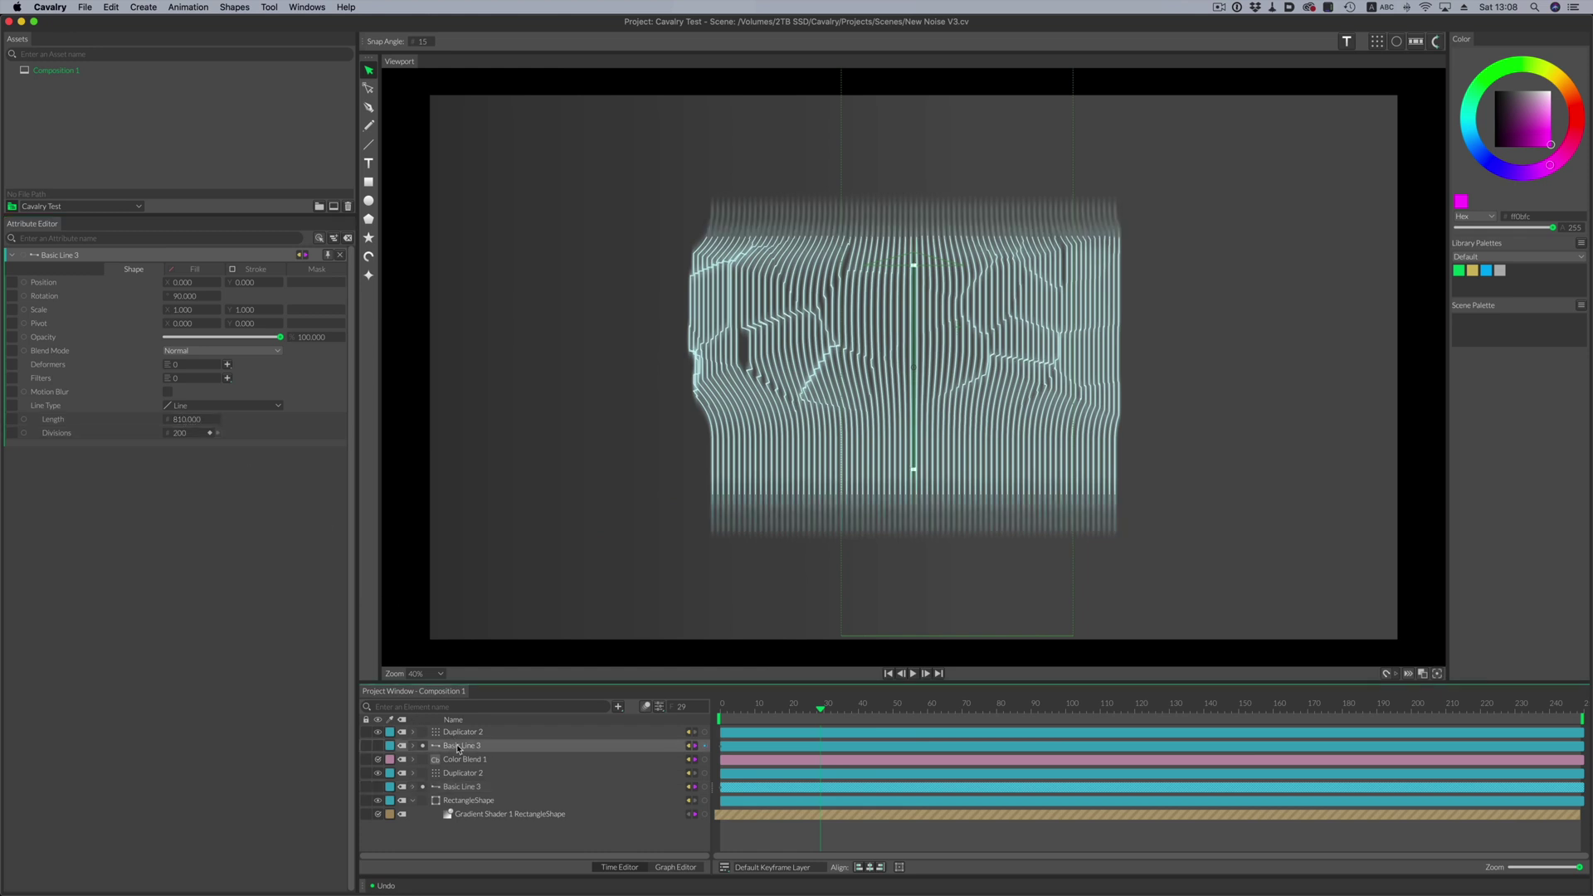
left_click(179, 421)
type("8")
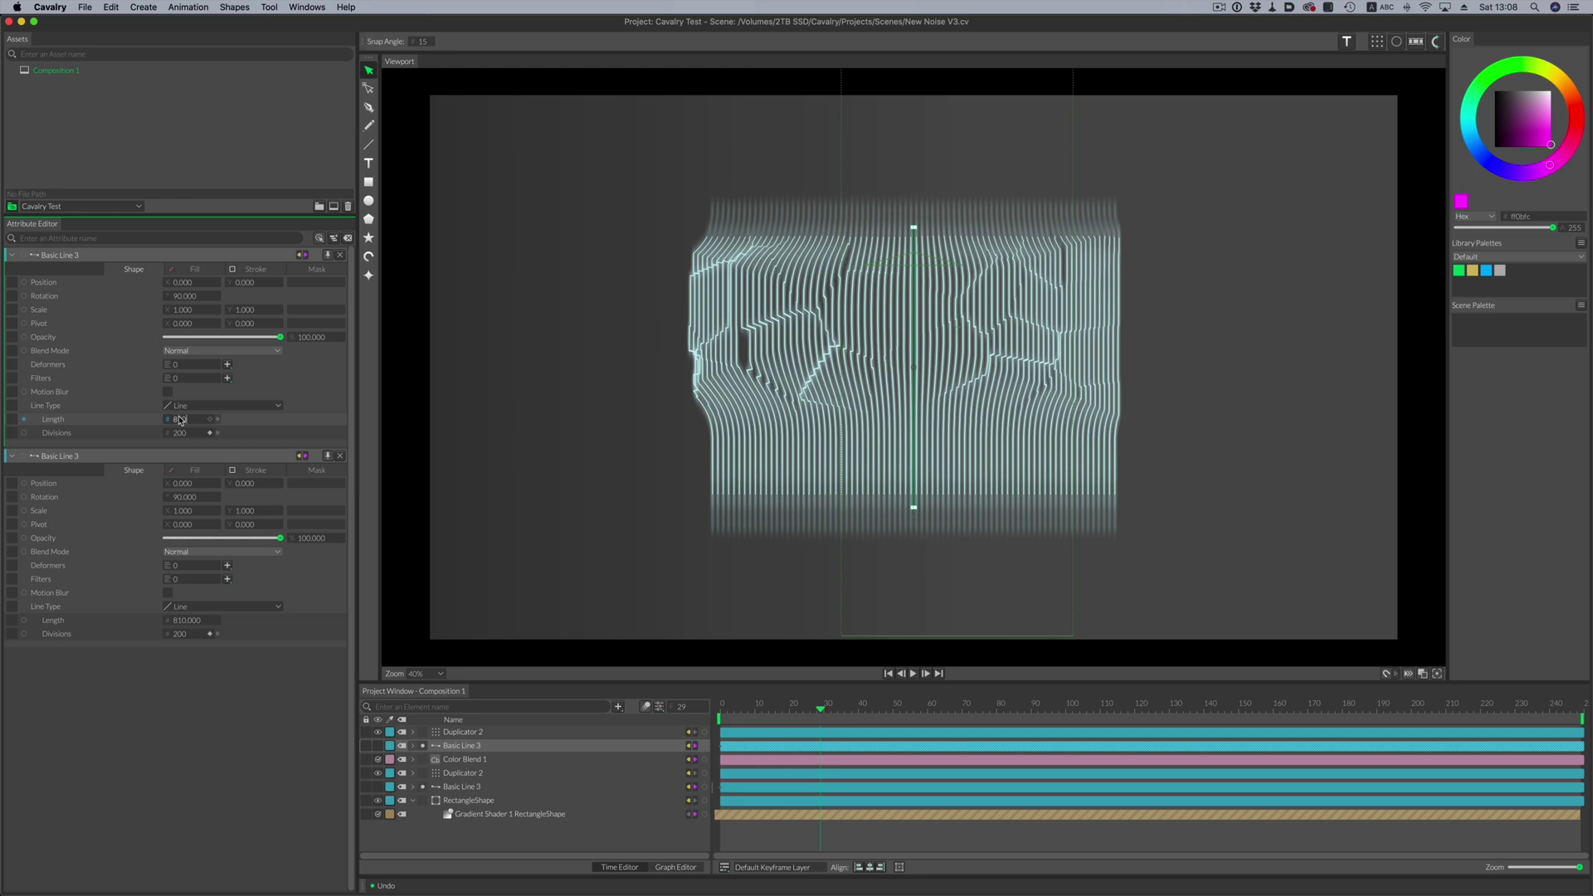
type("10")
key("Return")
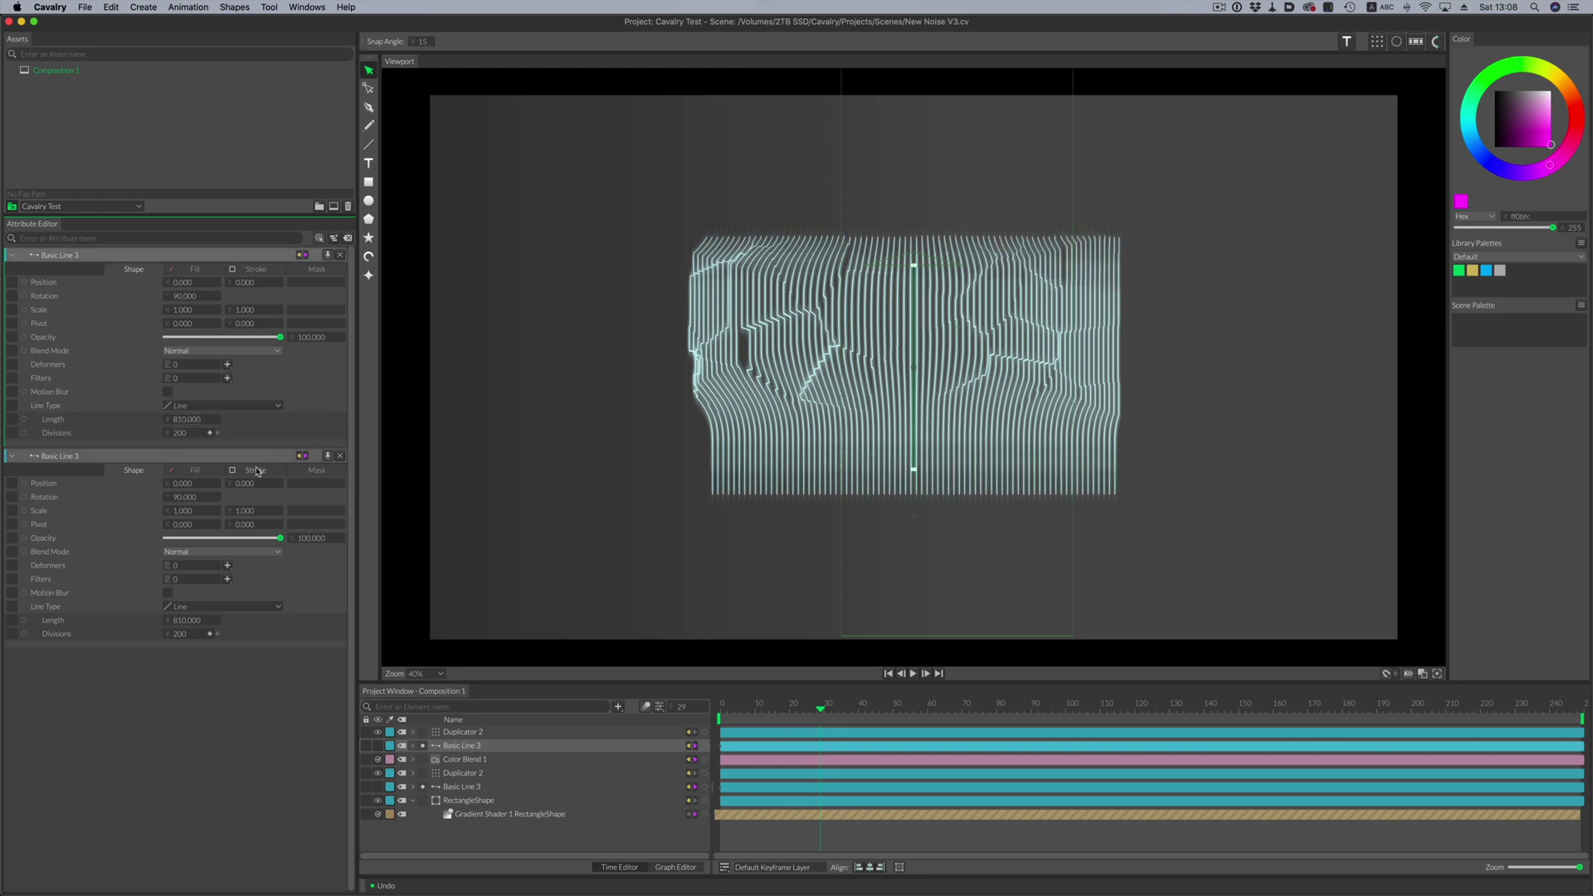
left_click(254, 470)
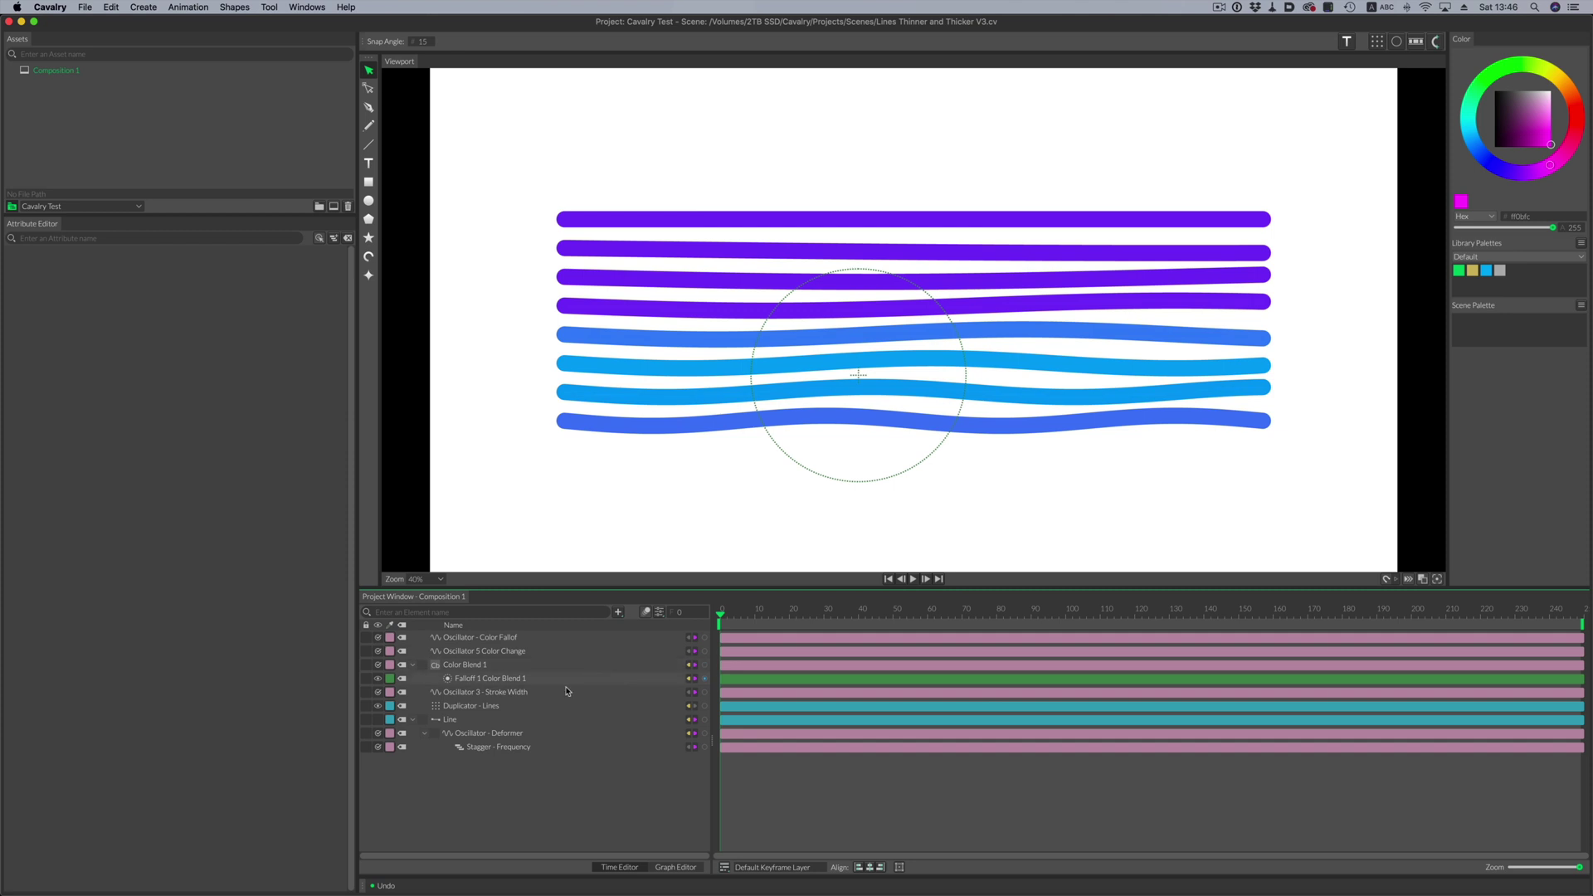
Step: Show the Deformer, Stroke Width and Color Fallof oscillators' settings and the deformer oscillator's connections
left_click(490, 733)
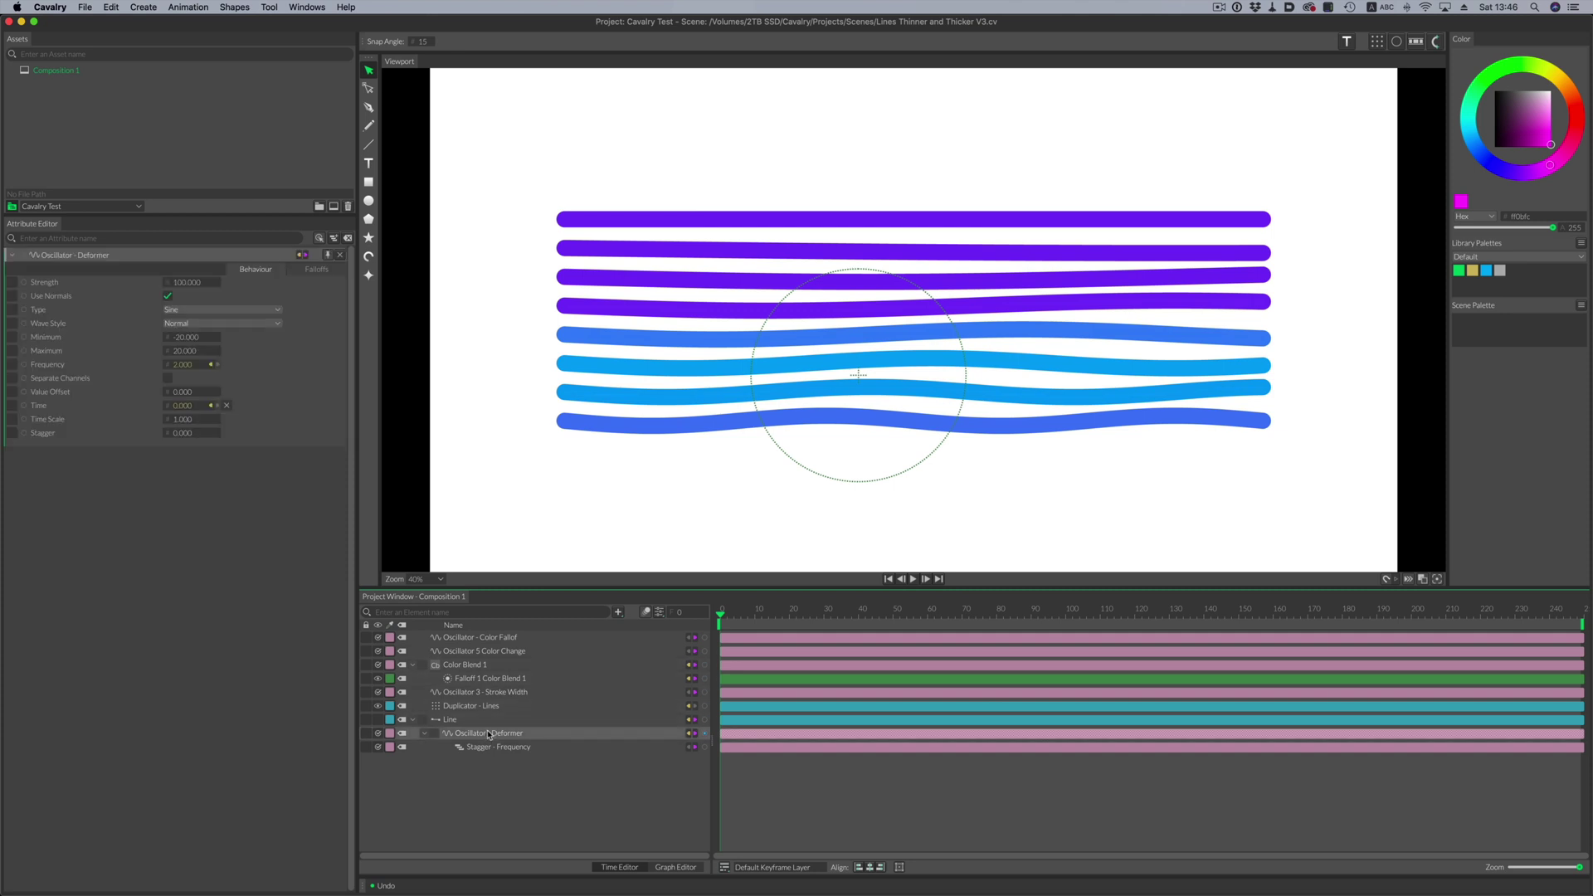
left_click(488, 694, "shift")
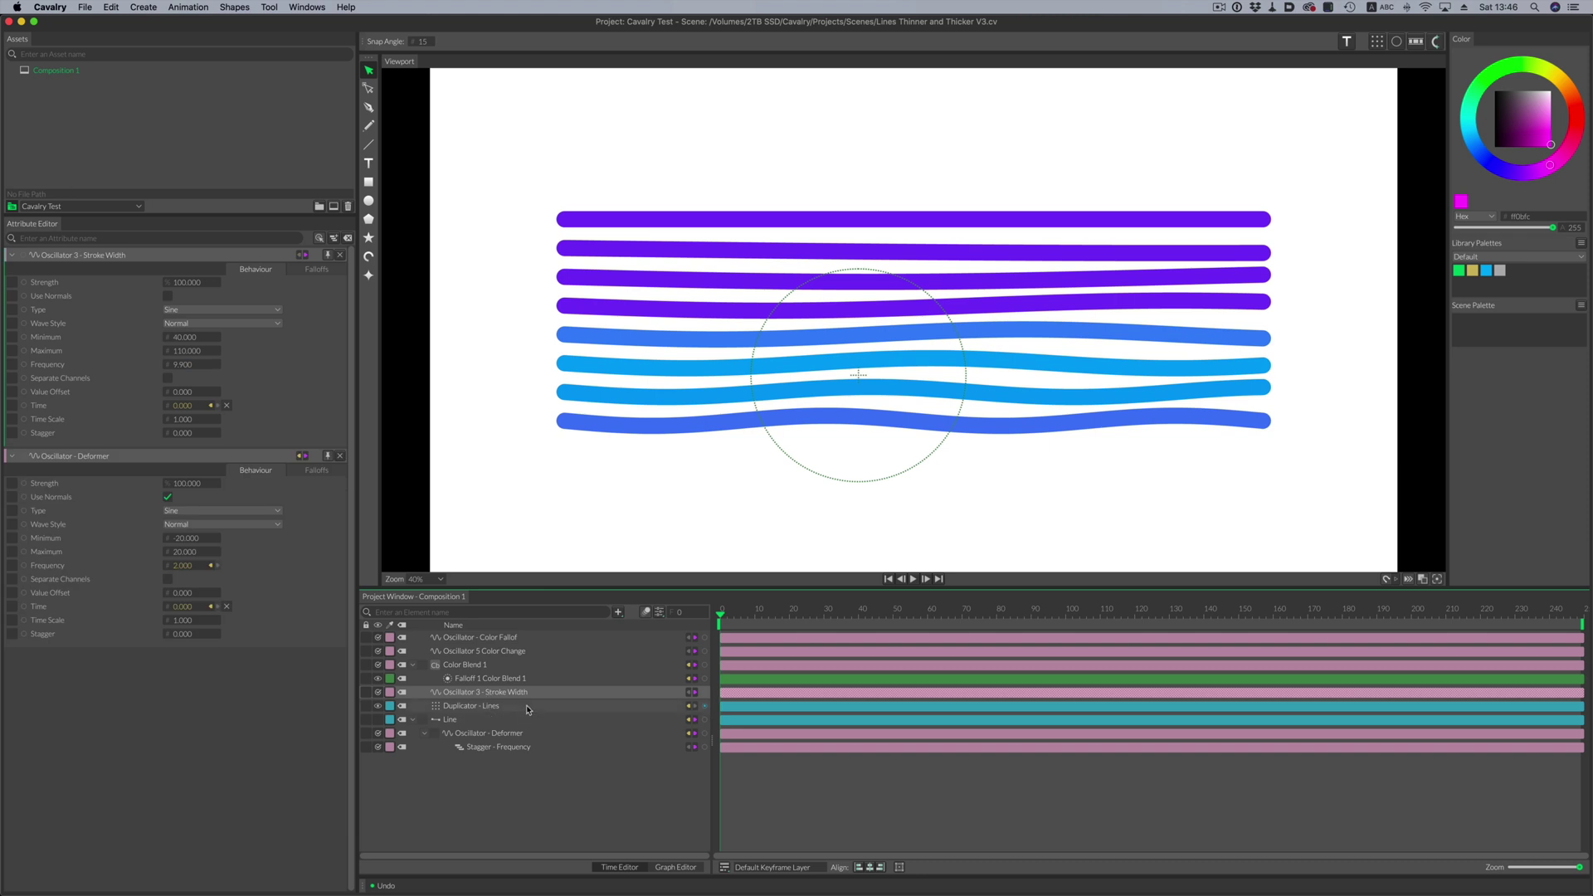
left_click(485, 638, "shift")
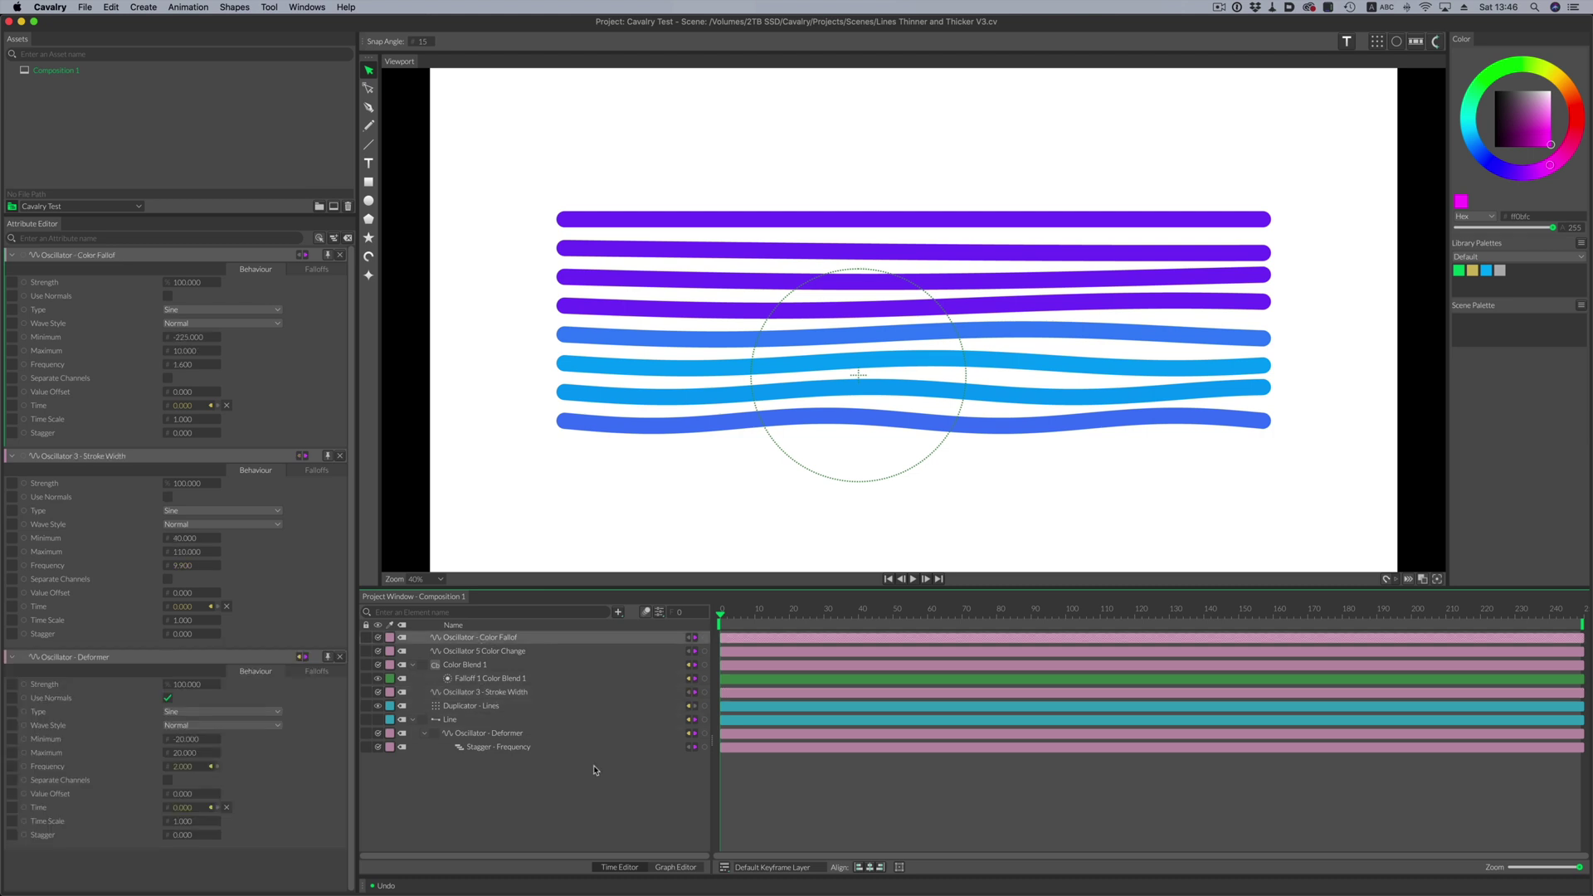
left_click(695, 735)
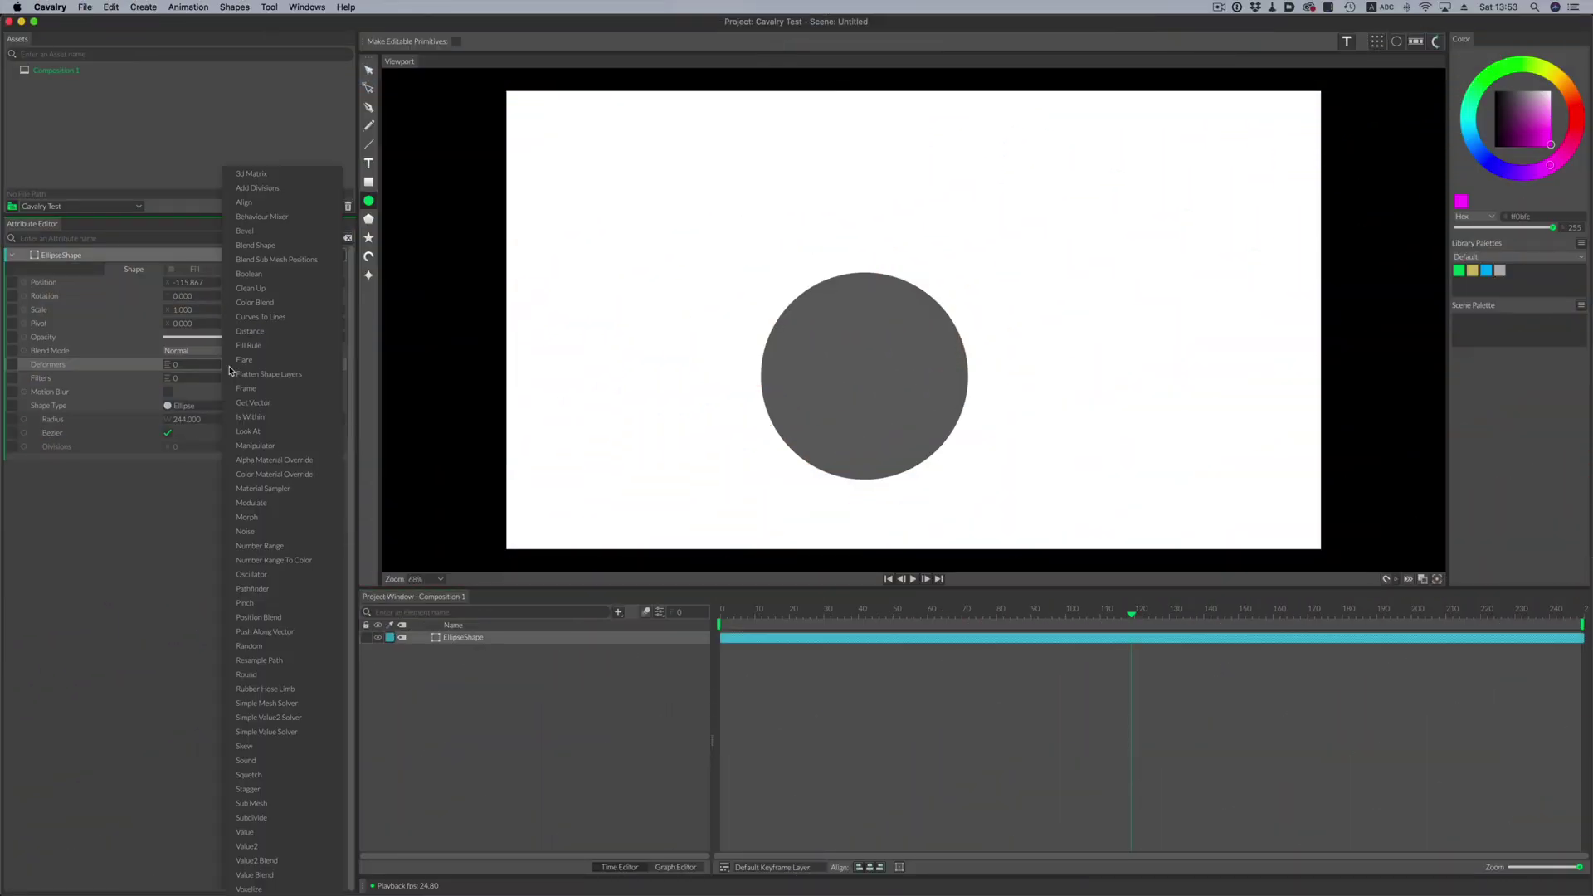
Step: Add a Noise deformer to the circle with Use Normals on, a raised Minimum, and Simplex Noise type
left_click(270, 533)
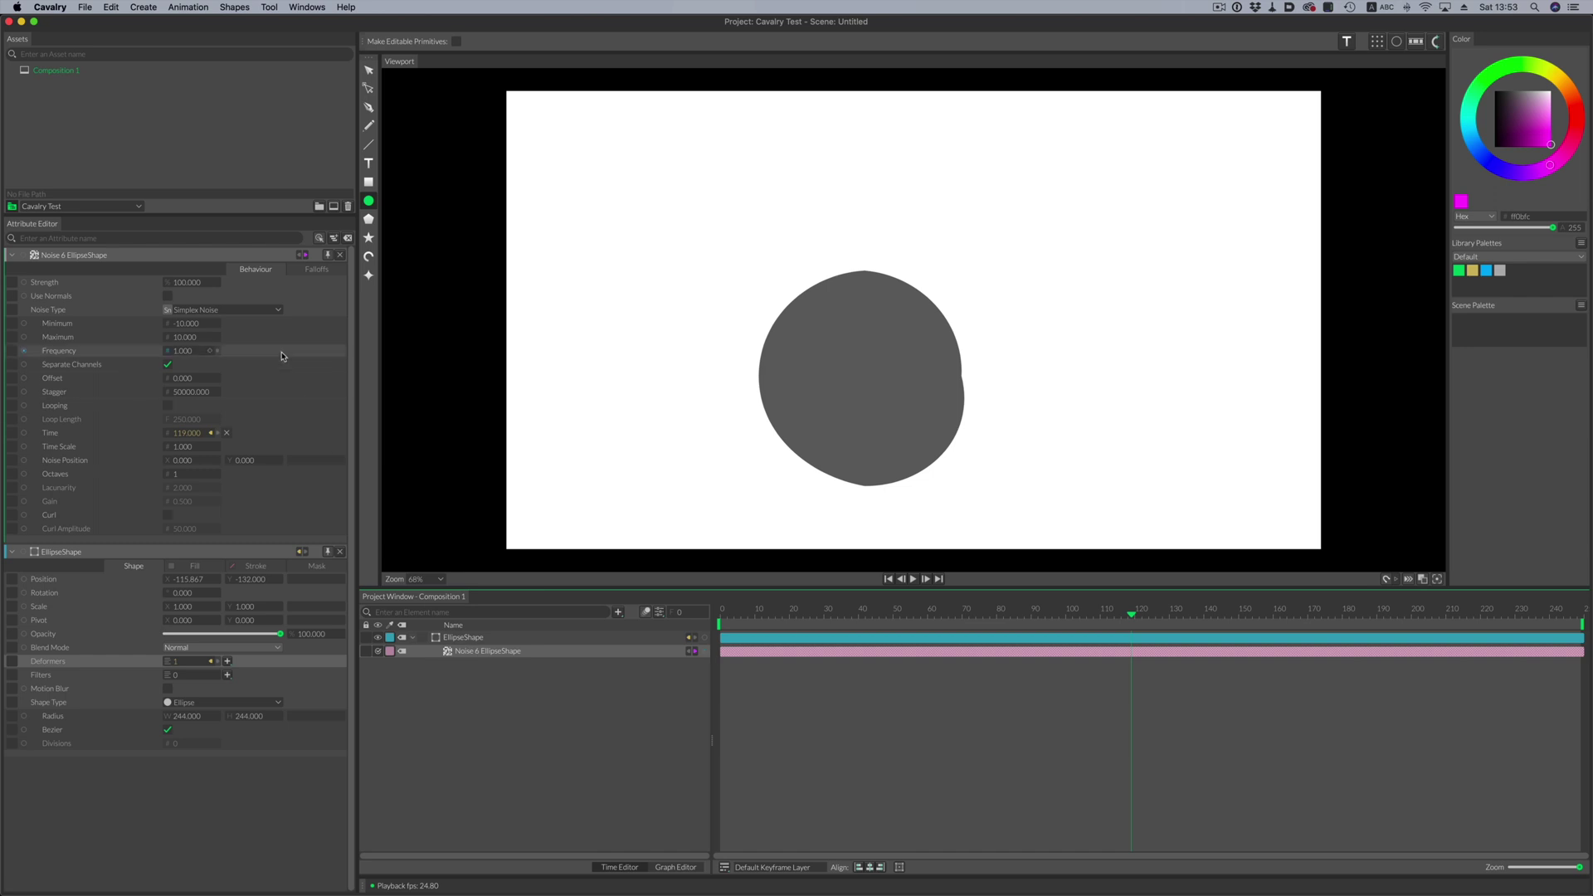
left_click(211, 309)
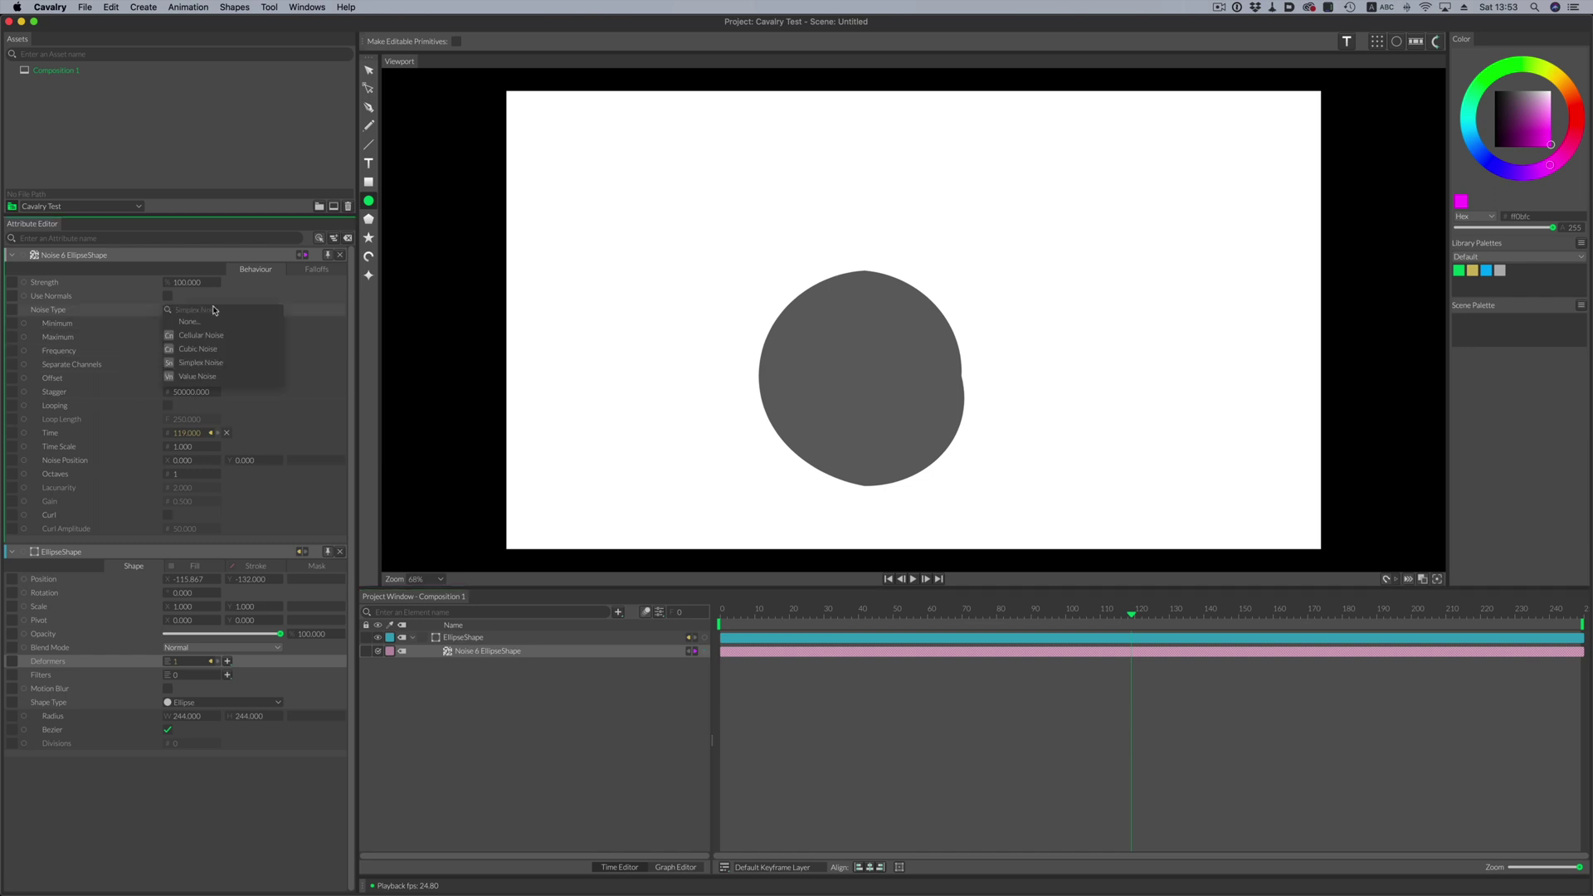
left_click(191, 349)
left_click(167, 297)
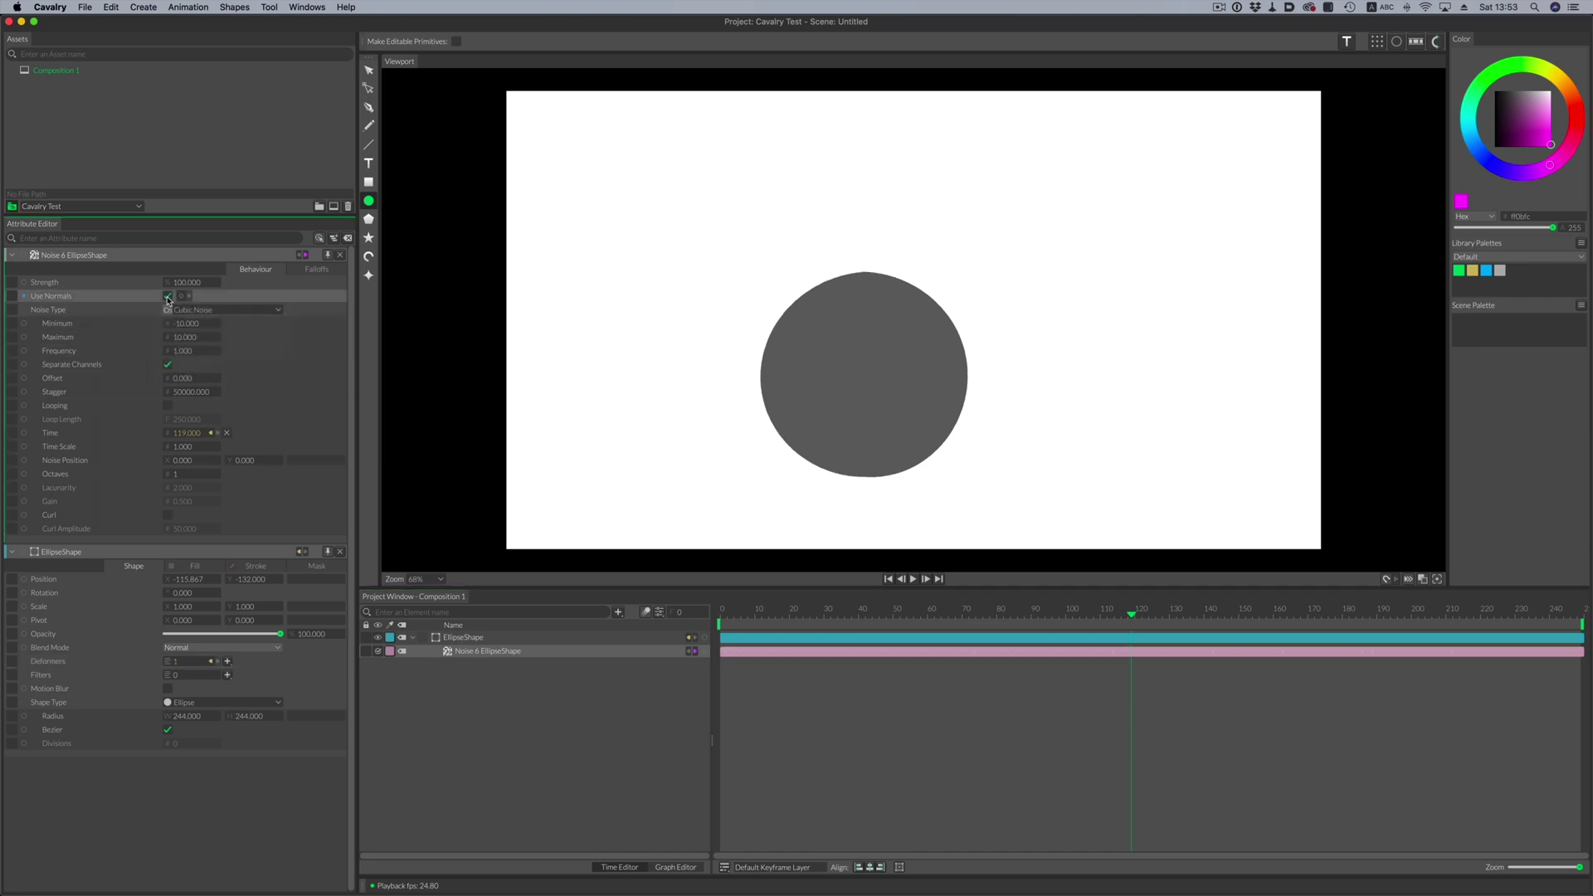
left_click_drag(195, 325, 246, 350)
left_click(223, 310)
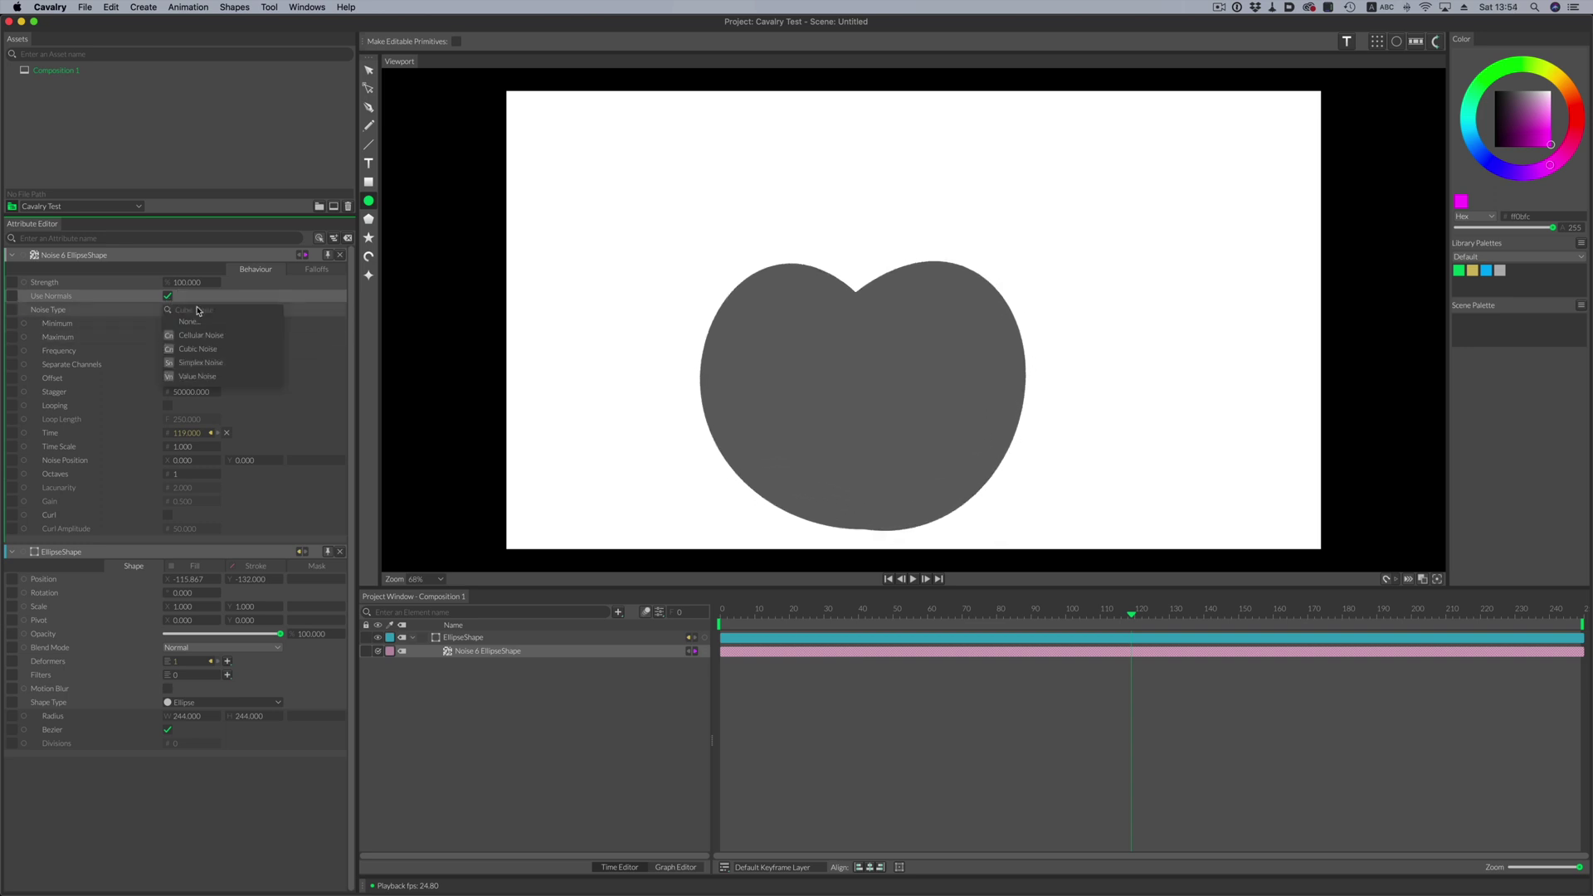
left_click(199, 363)
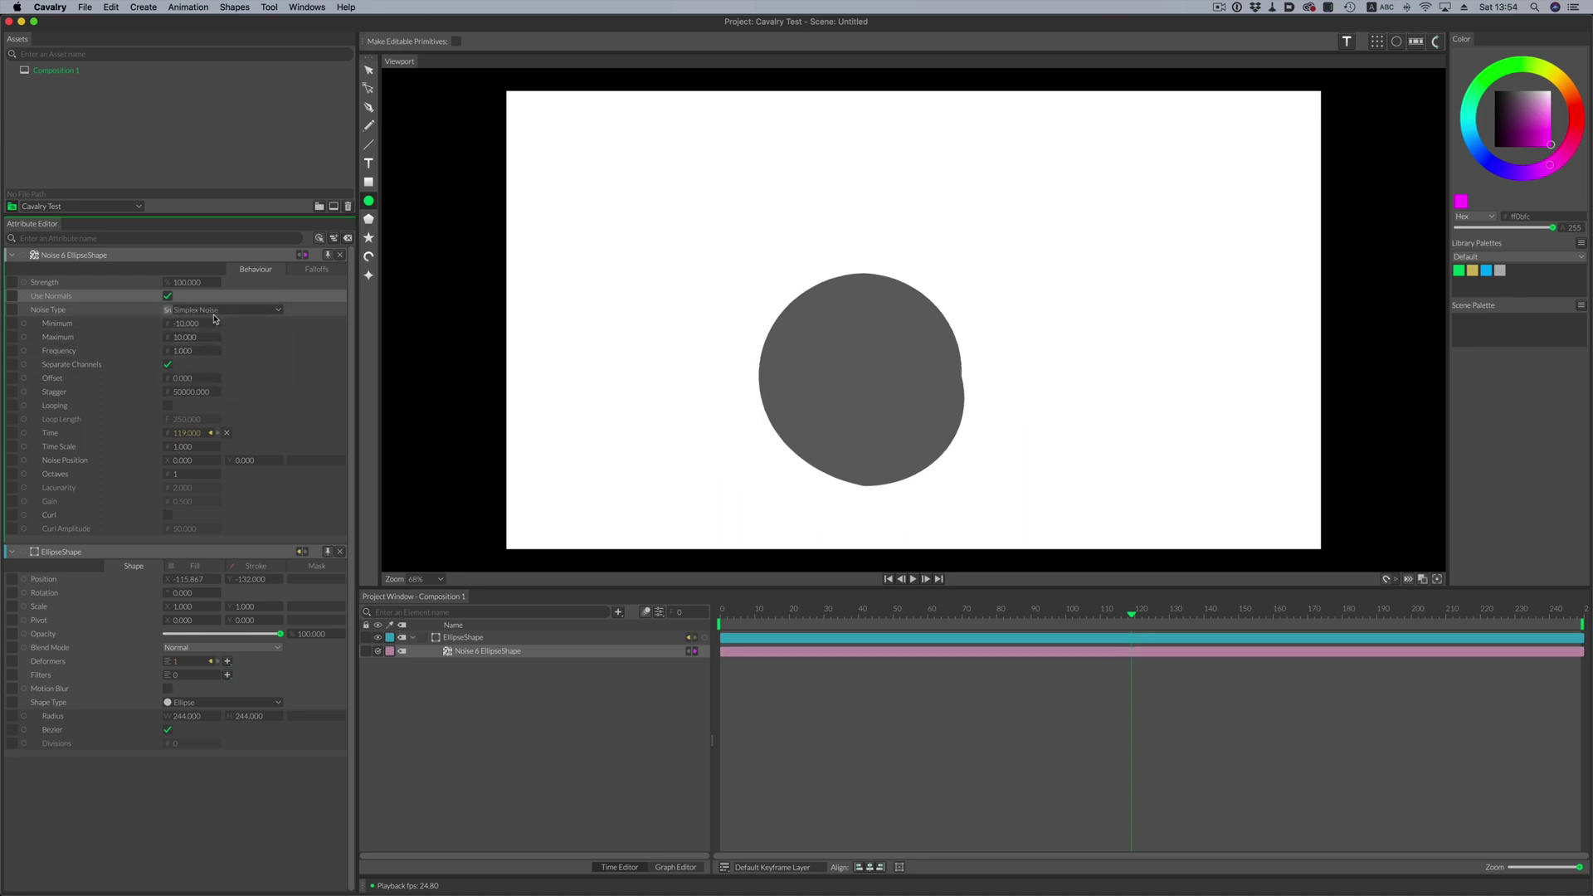